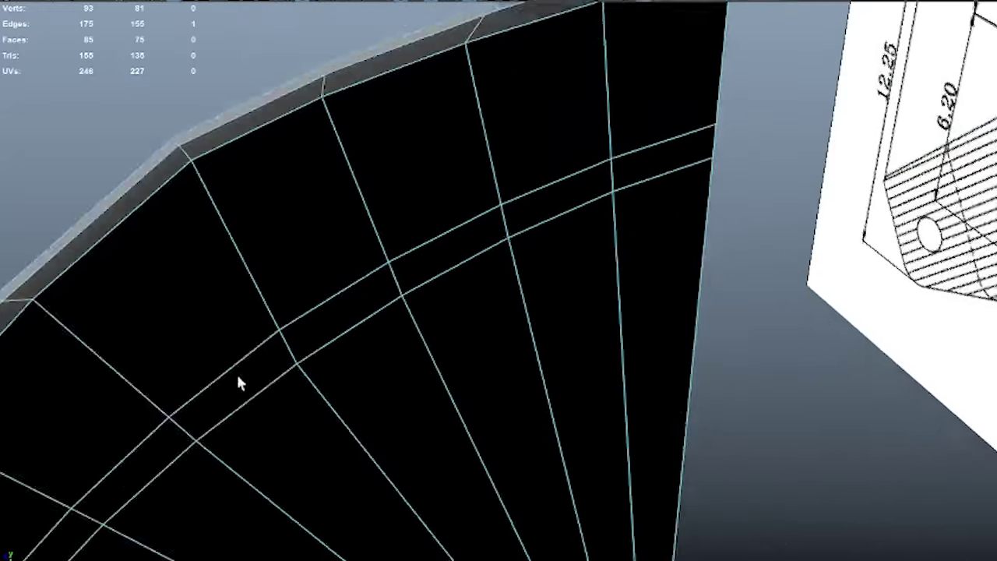
- Orbit the perspective view to show the case's side edge against the side blueprint
alt+drag(239, 381, 465, 246)
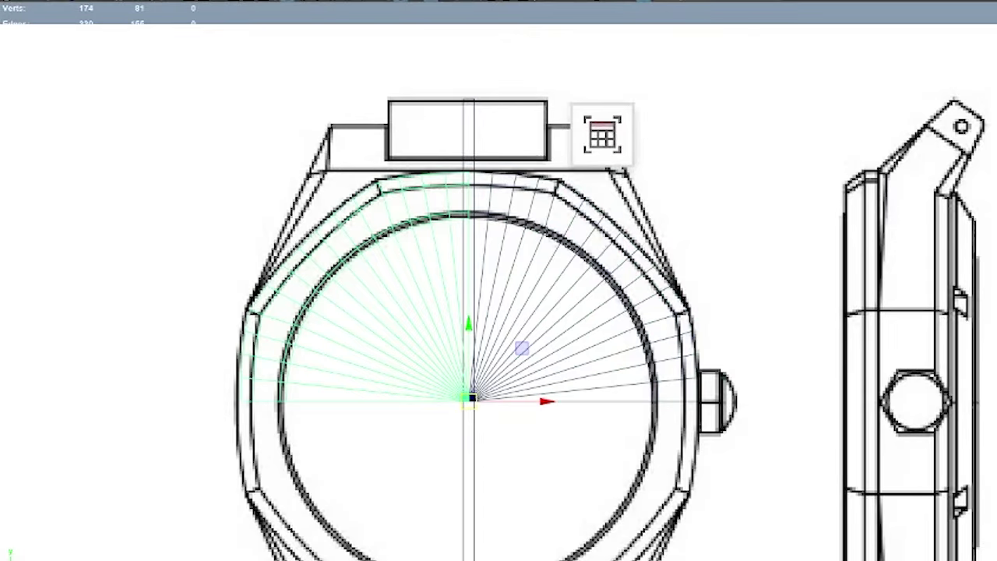
- Marquee-select the case's rim vertices for moving and zoom onto the upper-left lug corner
right_drag(479, 219, 424, 218)
drag(421, 140, 517, 187)
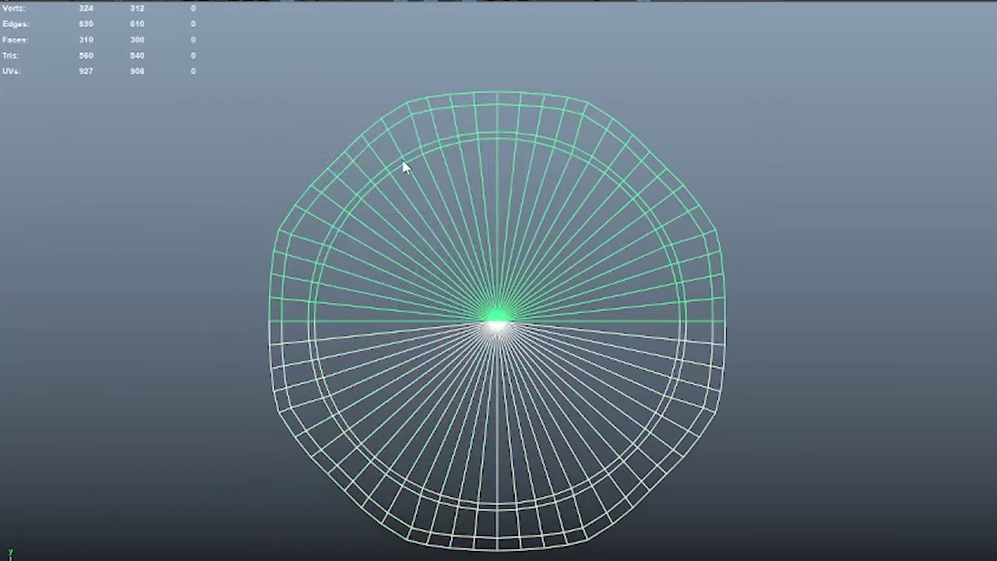
drag(218, 60, 710, 485)
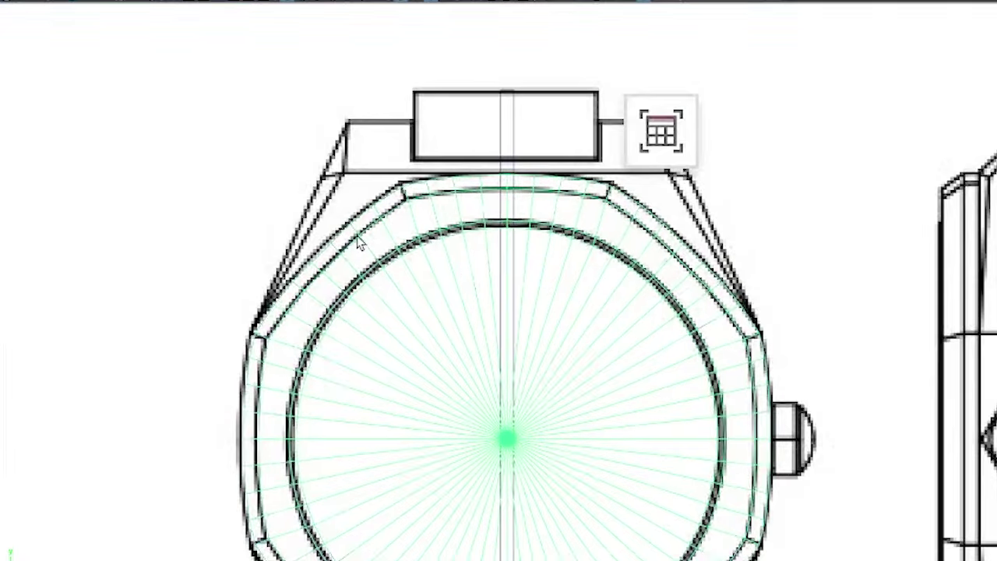
key(w)
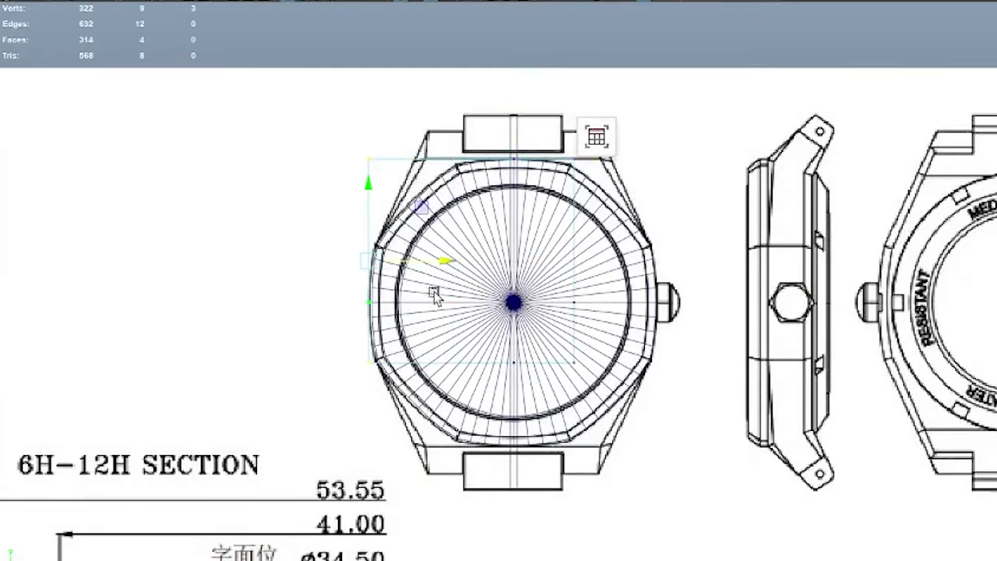
scroll(434, 295, up, 5)
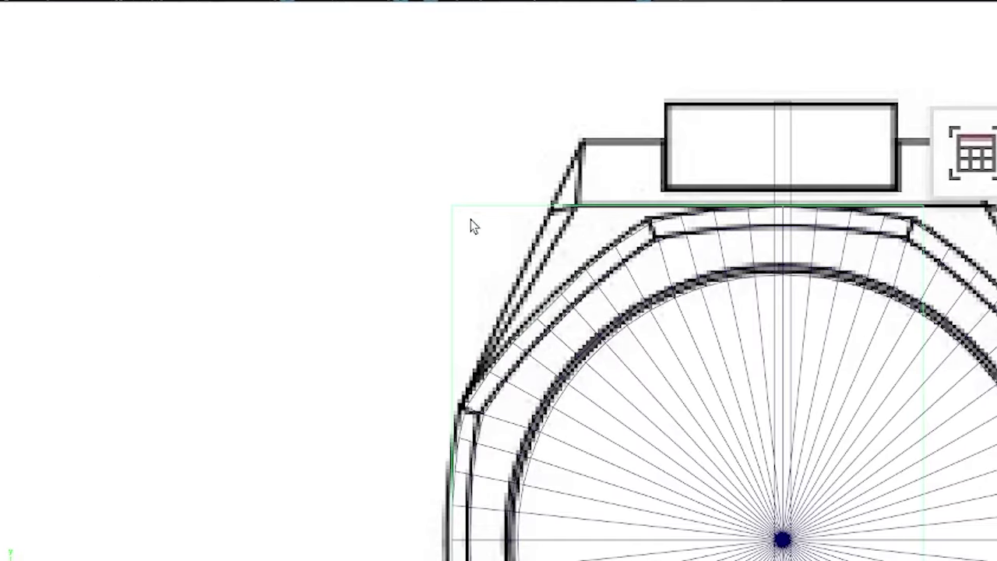
scroll(457, 249, up, 5)
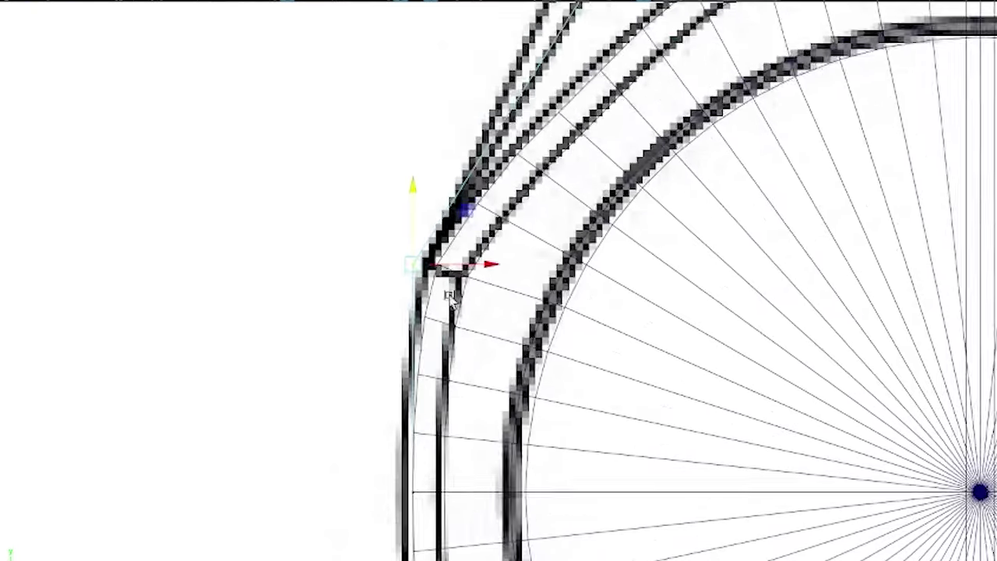
scroll(451, 242, up, 2)
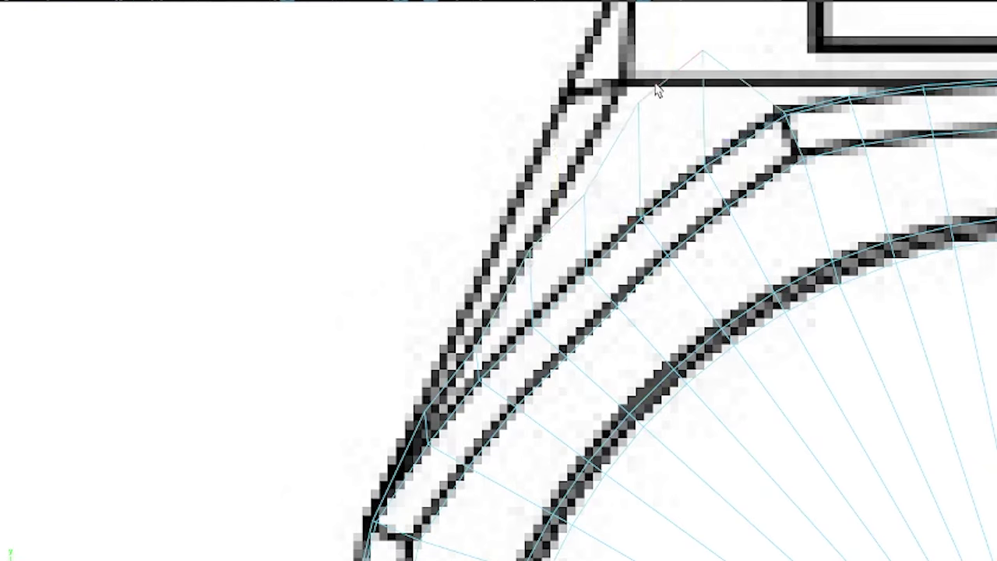
- In the front view, move the bezel and lug-corner vertices onto the blueprint outline
key(F9)
drag(607, 111, 564, 170)
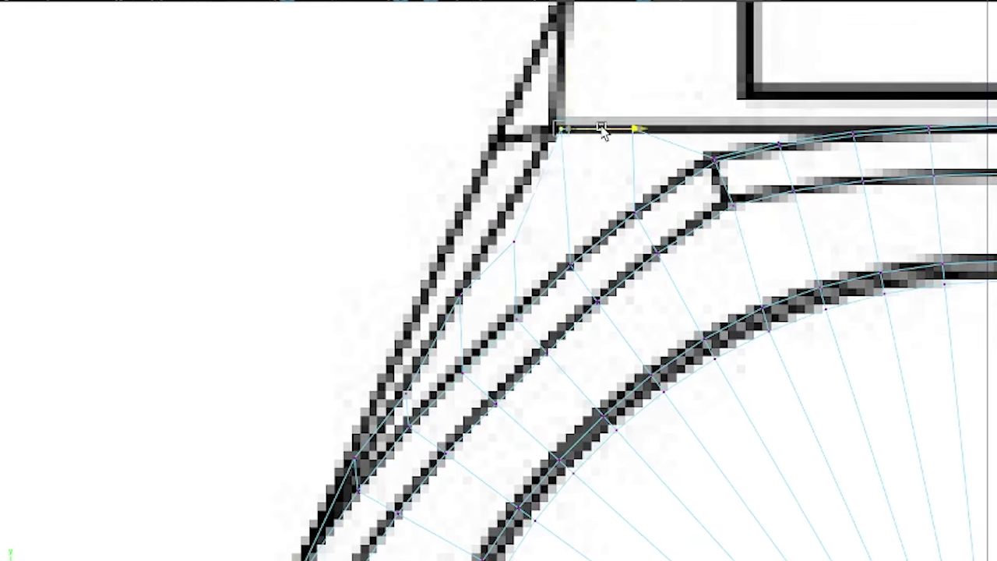
click(514, 201)
scroll(599, 191, down, 3)
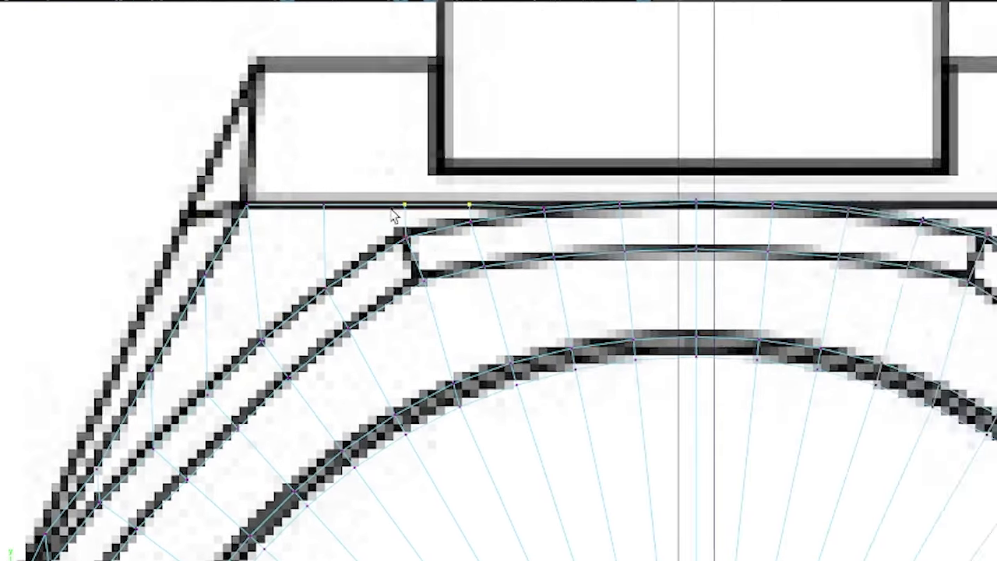
scroll(486, 173, up, 4)
click(604, 177)
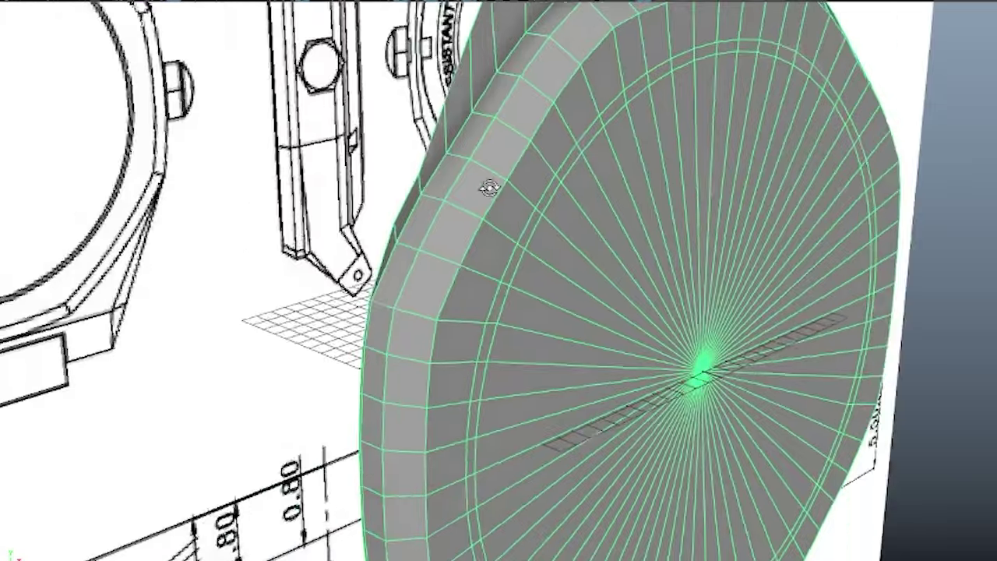
key(space)
key(f)
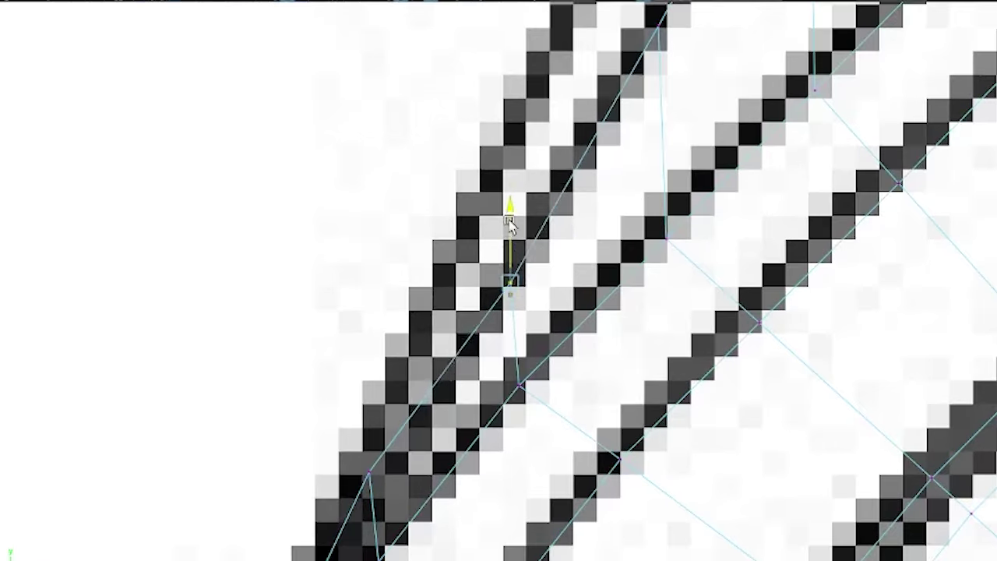
scroll(506, 226, down, 3)
scroll(448, 265, up, 2)
alt+middle_drag(445, 263, 511, 201)
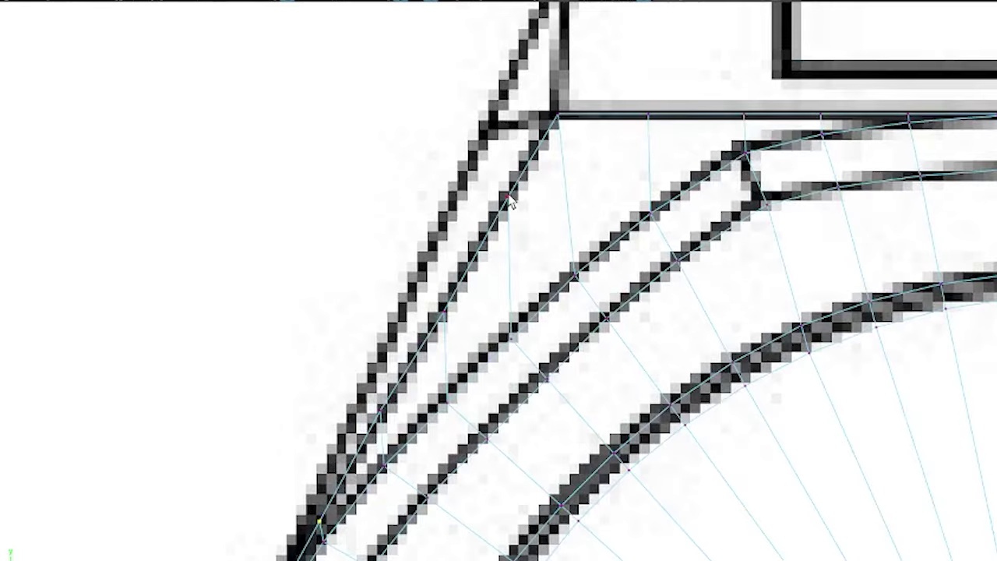
- In the side view, move the lug vertex to follow the side blueprint's lug line
shift+right_click(627, 179)
right_drag(568, 156, 641, 143)
key(space)
key(space)
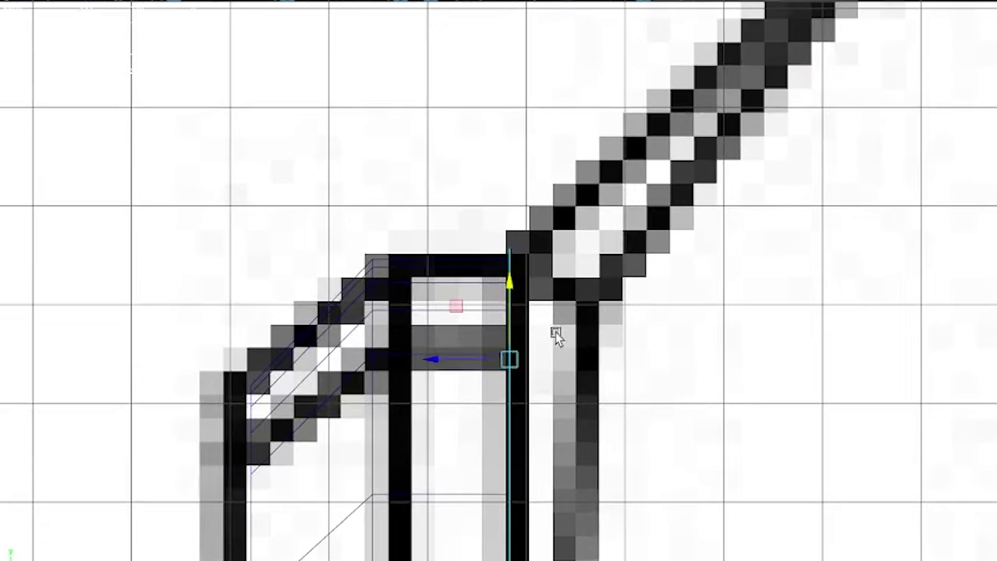
drag(556, 332, 588, 335)
scroll(588, 118, down, 3)
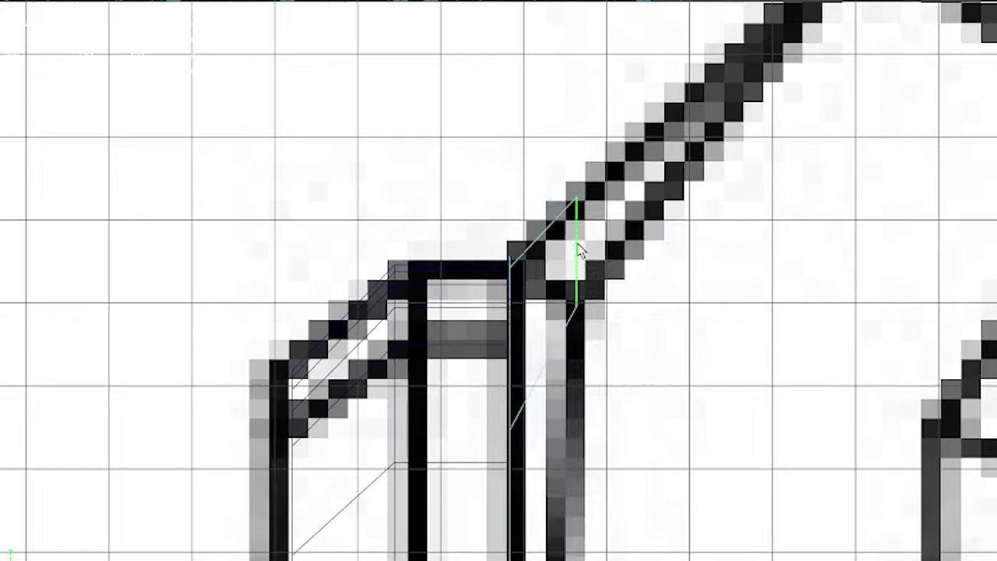
scroll(460, 277, down, 1)
key(space)
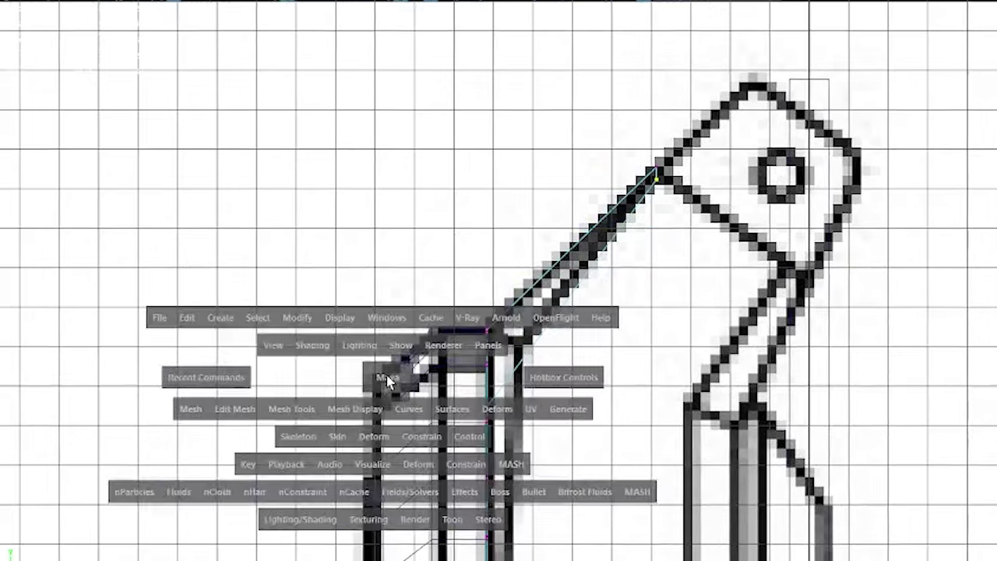
scroll(276, 424, up, 2)
scroll(275, 424, up, 2)
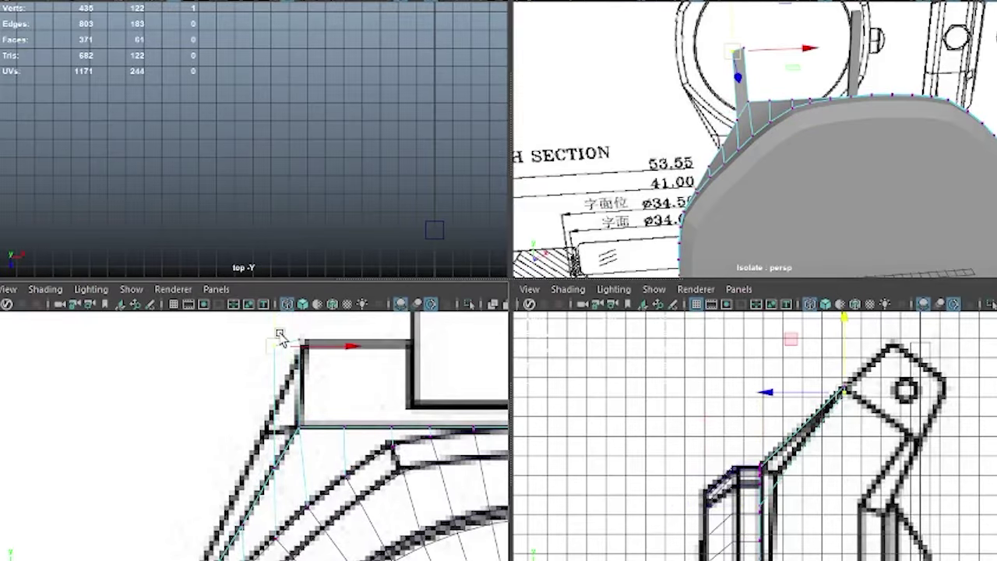
- Duplicate the lug corner face as new geometry
click(742, 48)
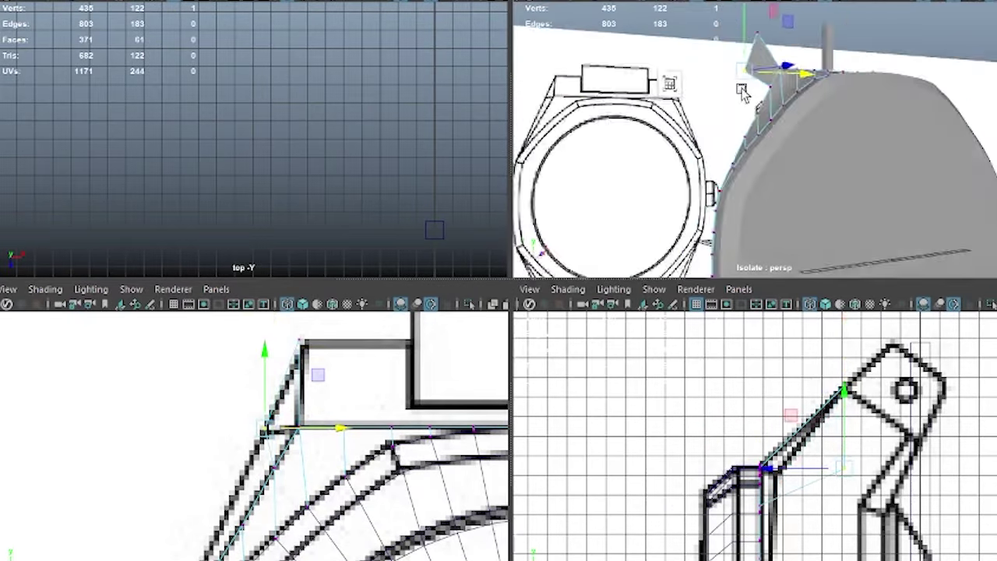
alt+drag(742, 48, 704, 45)
shift+right_drag(760, 132, 744, 287)
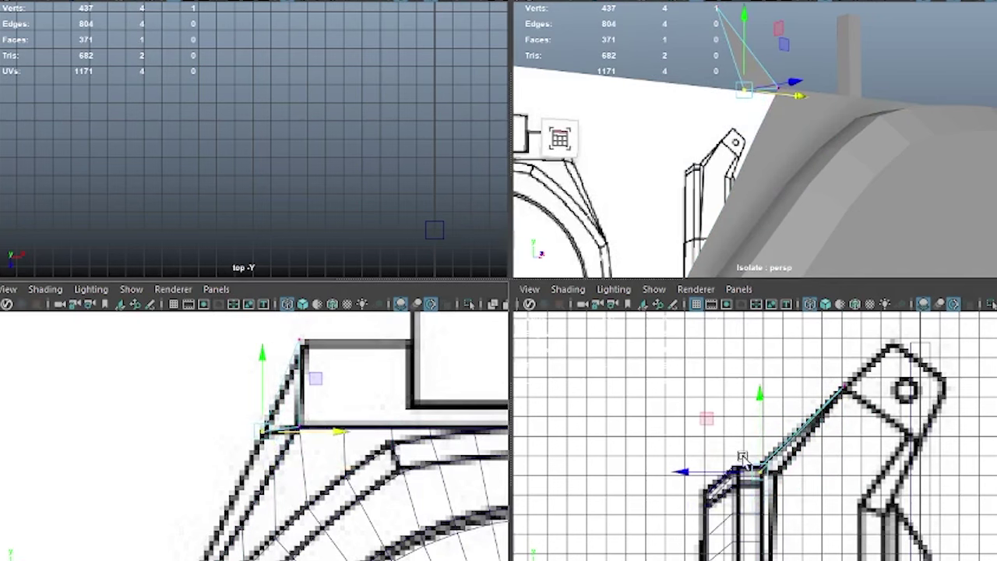
drag(768, 71, 688, 124)
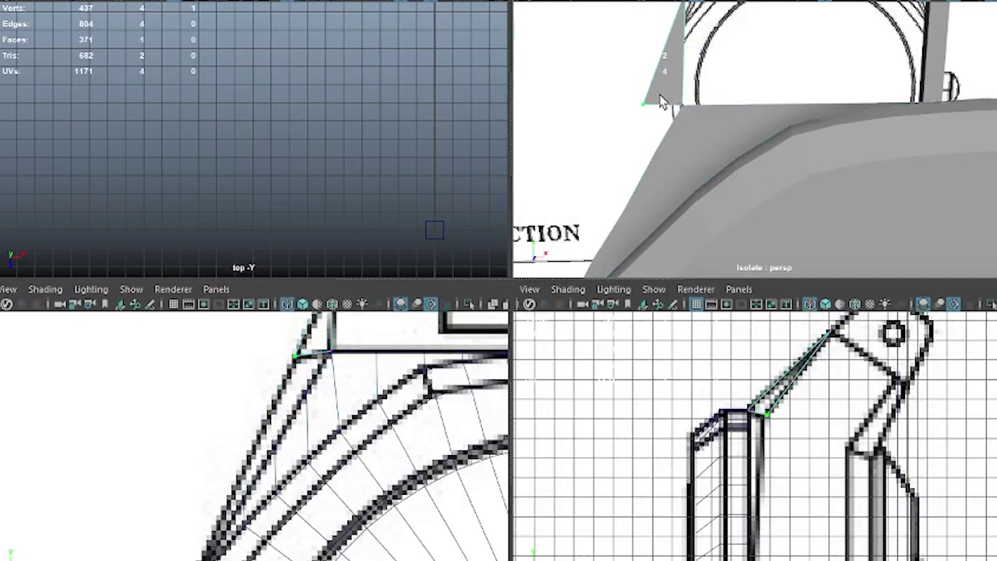
- Move the new face's vertices along the lug outline, then select the two new lug faces
alt+drag(628, 178, 592, 234)
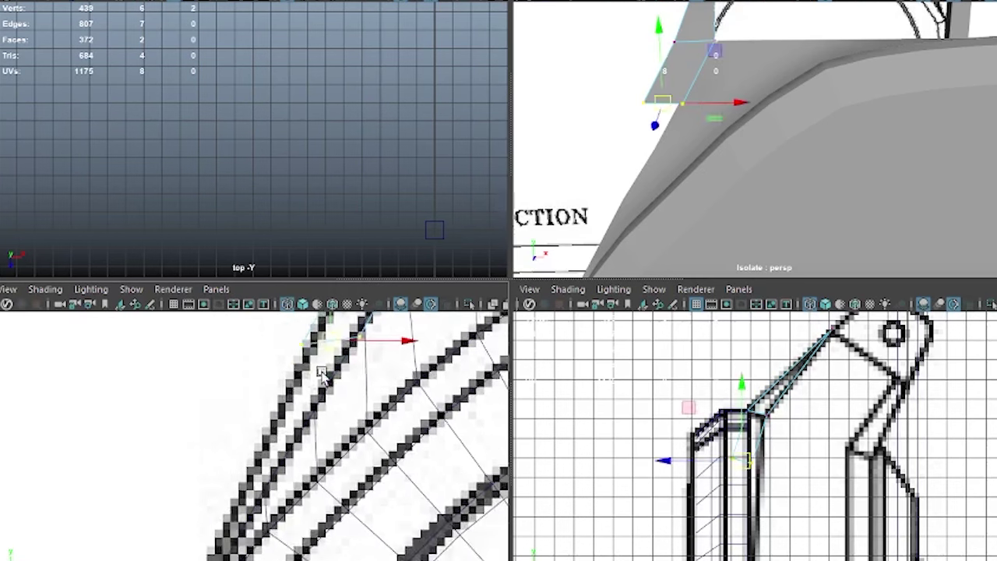
drag(312, 388, 290, 418)
click(238, 503)
scroll(234, 498, up, 3)
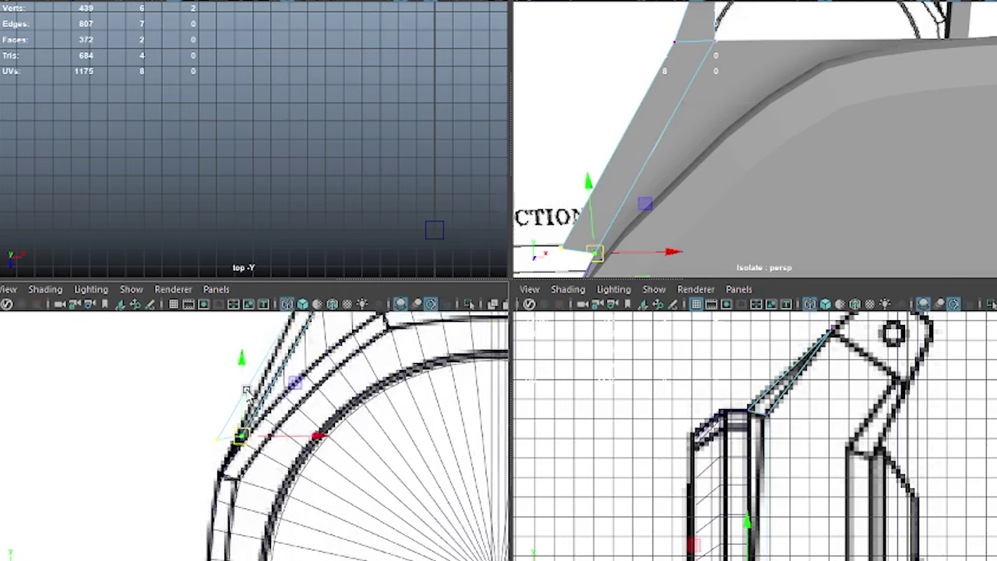
scroll(187, 452, up, 3)
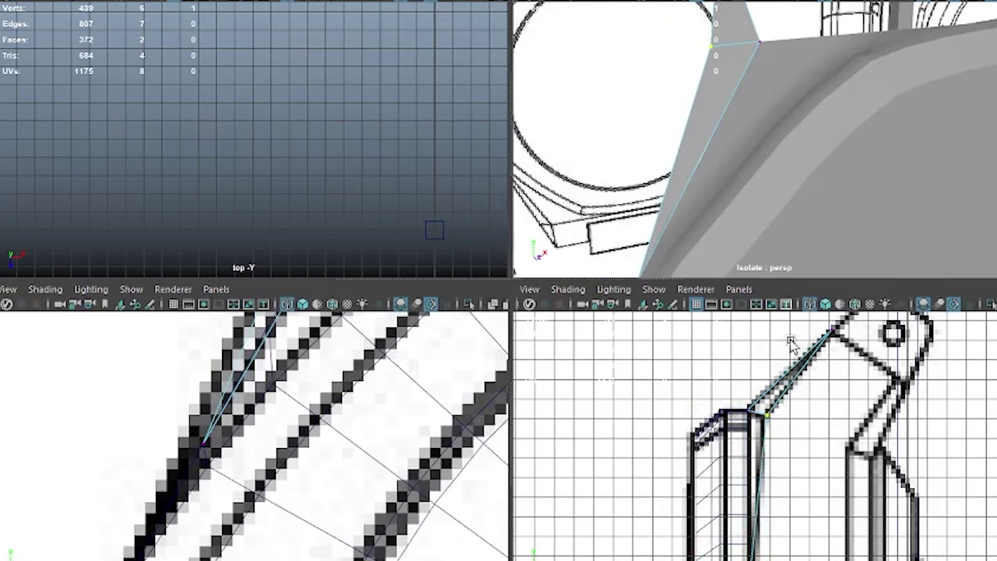
mouse_move(702, 70)
alt+mouse_down()
mouse_move(709, 183)
mouse_move(732, 148)
alt+mouse_up()
click(732, 148)
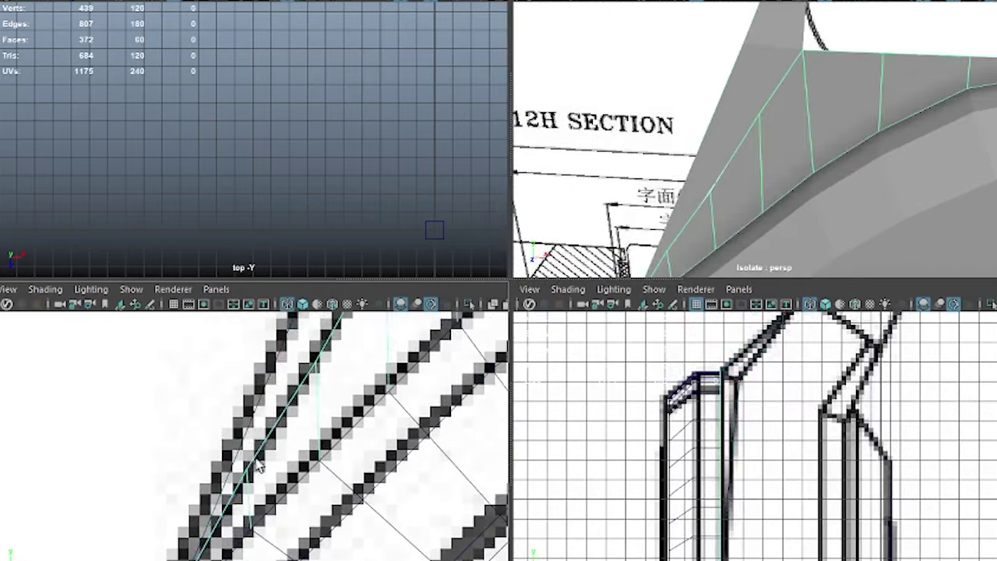
key(space)
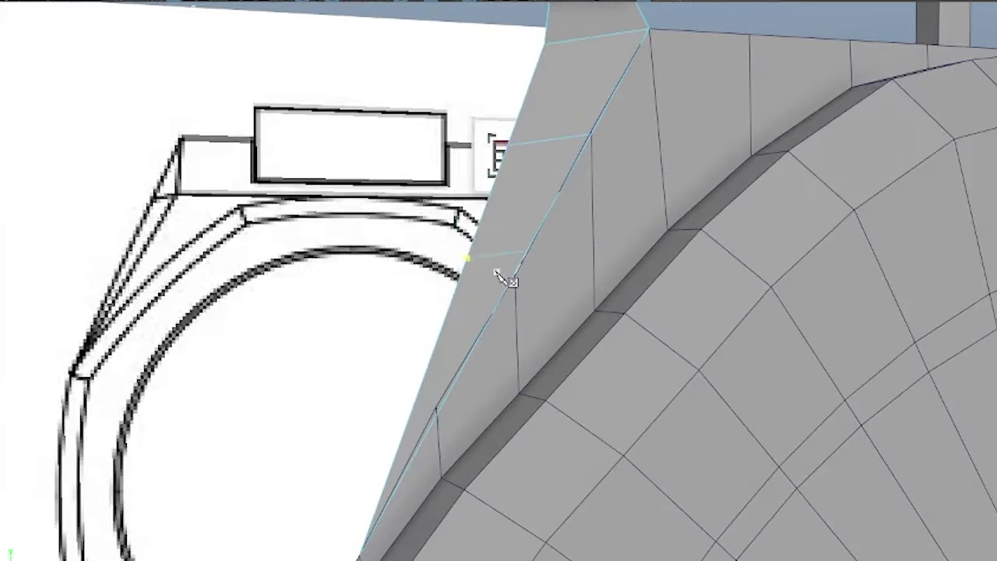
- Slide the lug vertex down its edge and compare the lug with the reference drawing
mouse_move(527, 265)
mouse_down()
mouse_move(437, 402)
mouse_move(585, 267)
mouse_move(449, 272)
mouse_up()
alt+right_drag(449, 271, 437, 366)
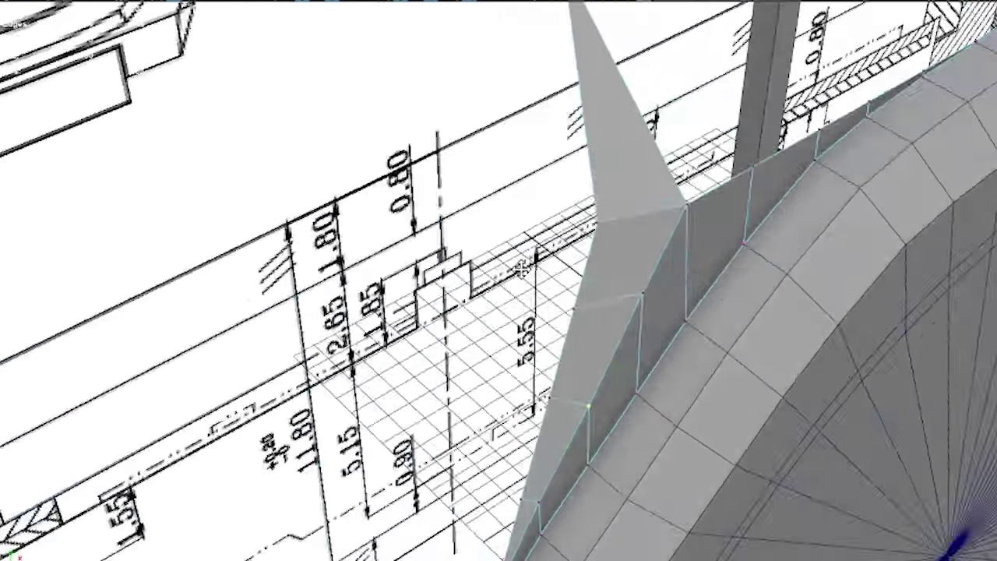
alt+drag(462, 310, 504, 338)
alt+right_drag(503, 338, 429, 396)
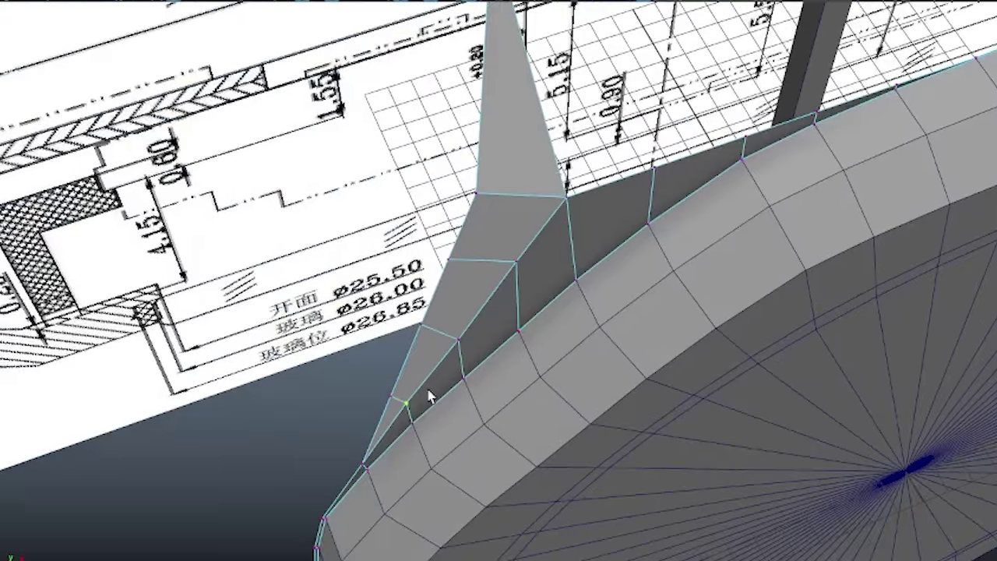
alt+drag(429, 396, 441, 263)
alt+right_drag(441, 263, 590, 312)
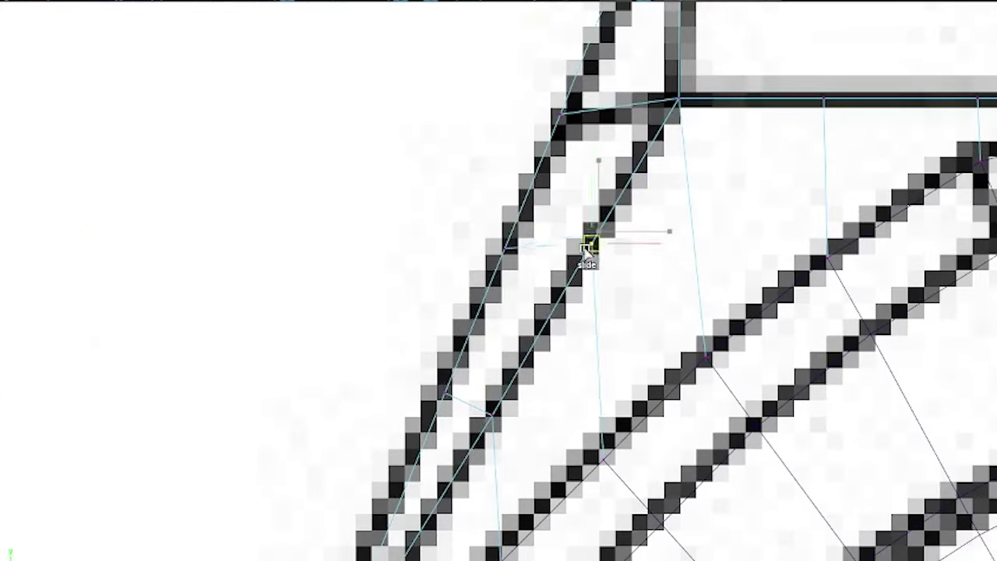
alt+right_drag(633, 259, 597, 222)
key(space)
key(space)
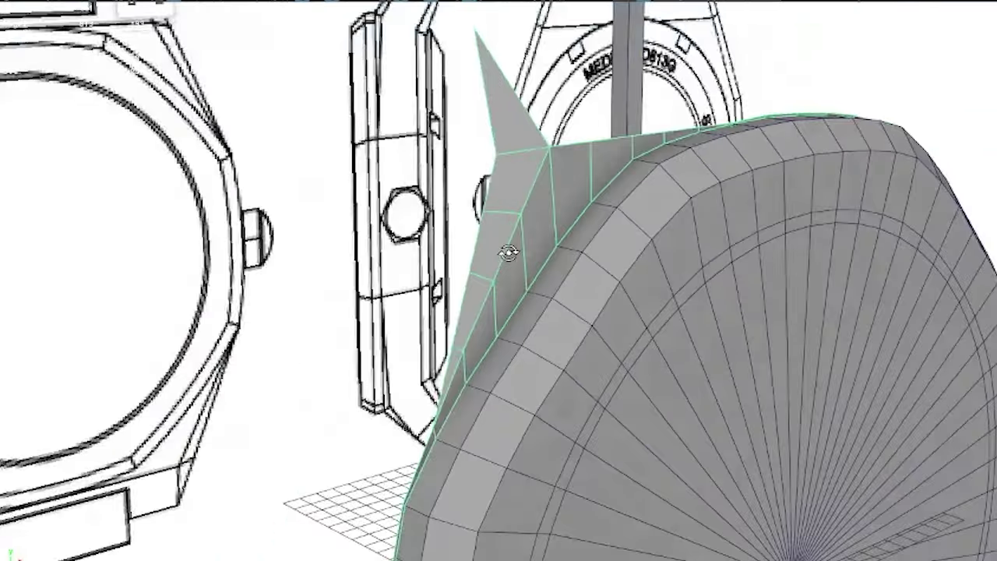
- Inspect the case rim and lug in wireframe and shaded display, ending in the four-view layout
alt+right_drag(510, 252, 627, 271)
key(4)
key(5)
alt+drag(518, 304, 476, 238)
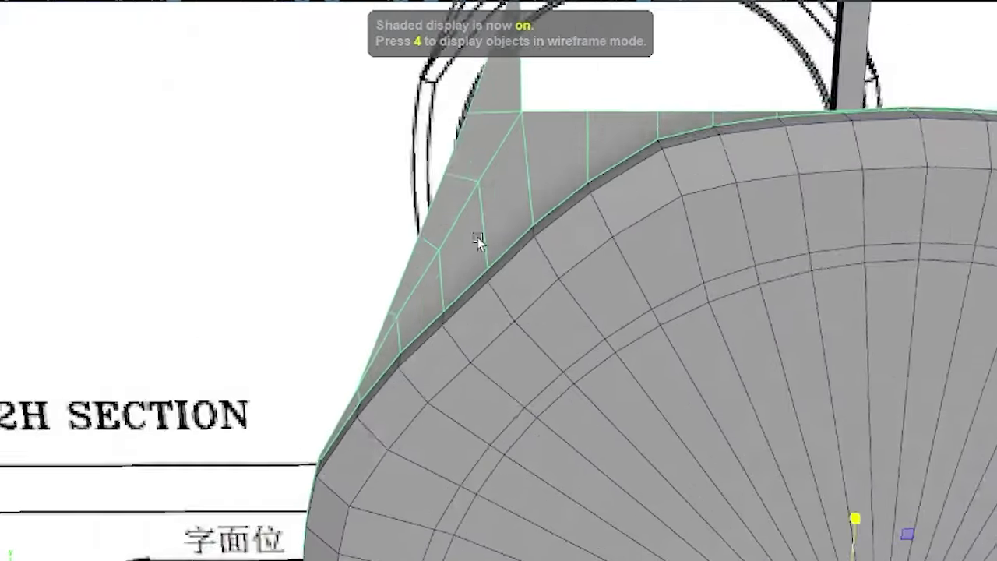
alt+right_drag(476, 238, 594, 402)
alt+drag(594, 402, 602, 207)
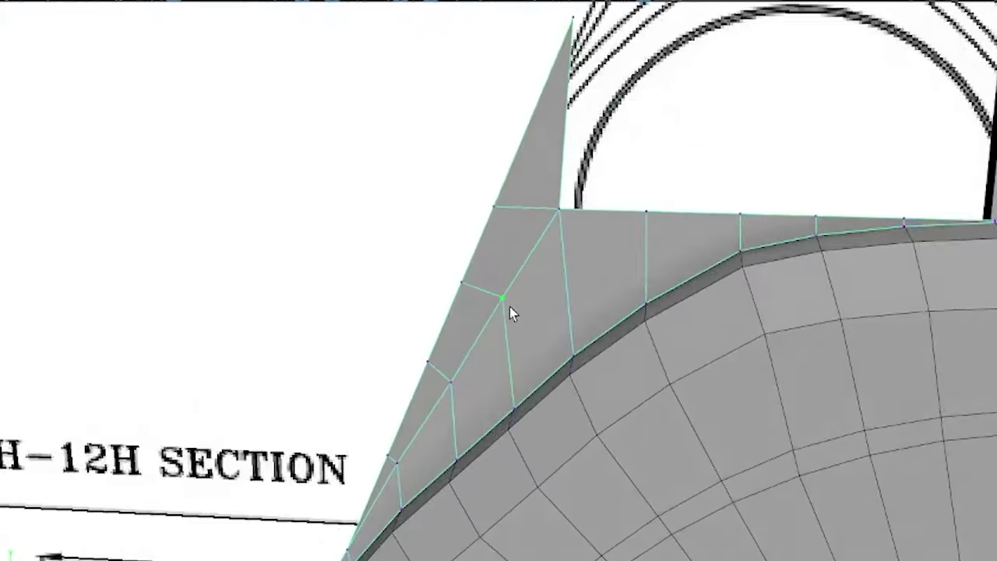
key(4)
right_drag(488, 251, 538, 231)
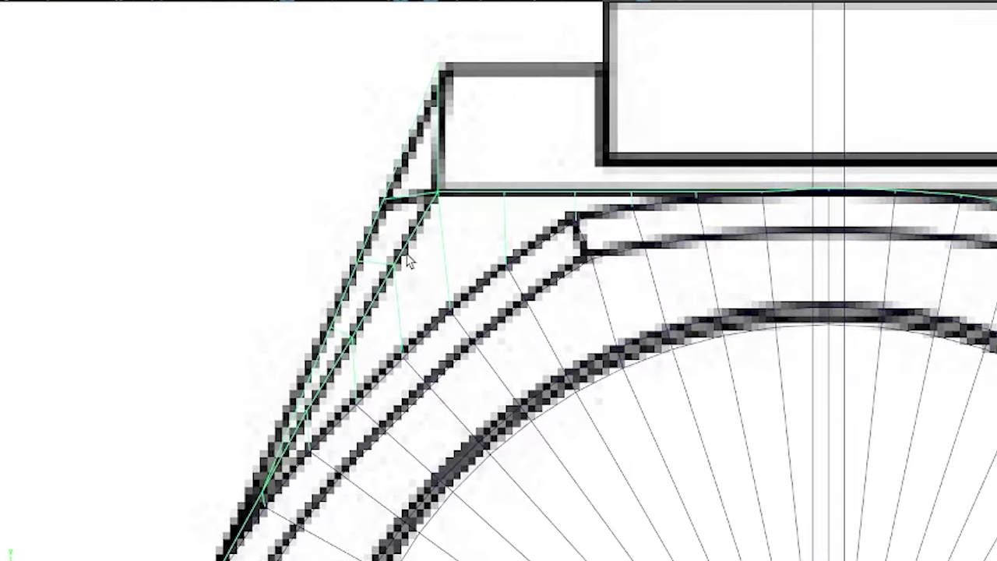
alt+middle_drag(538, 231, 577, 202)
key(space)
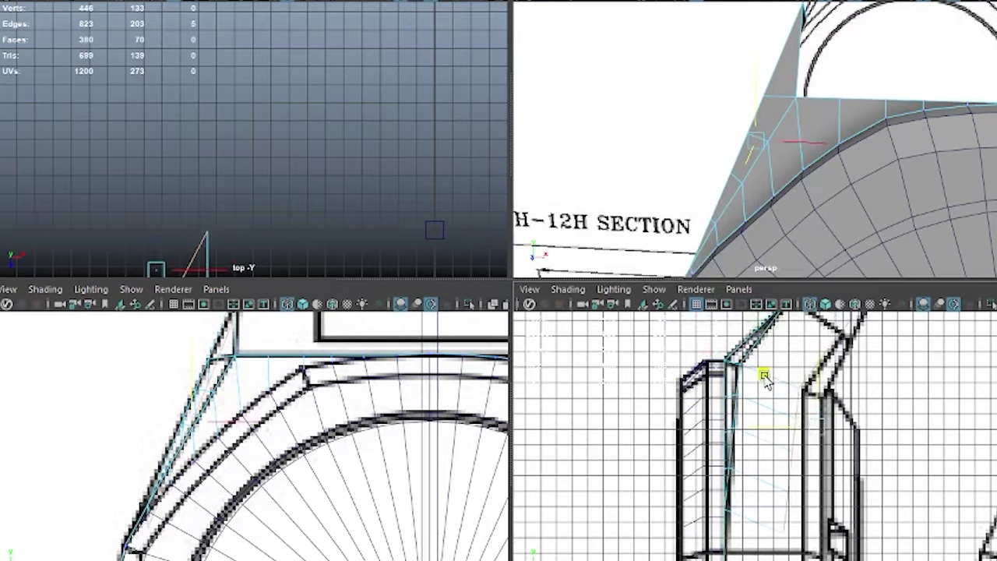
- Cut a new edge across the lug face with Multi-Cut
alt+middle_drag(766, 381, 723, 346)
key(space)
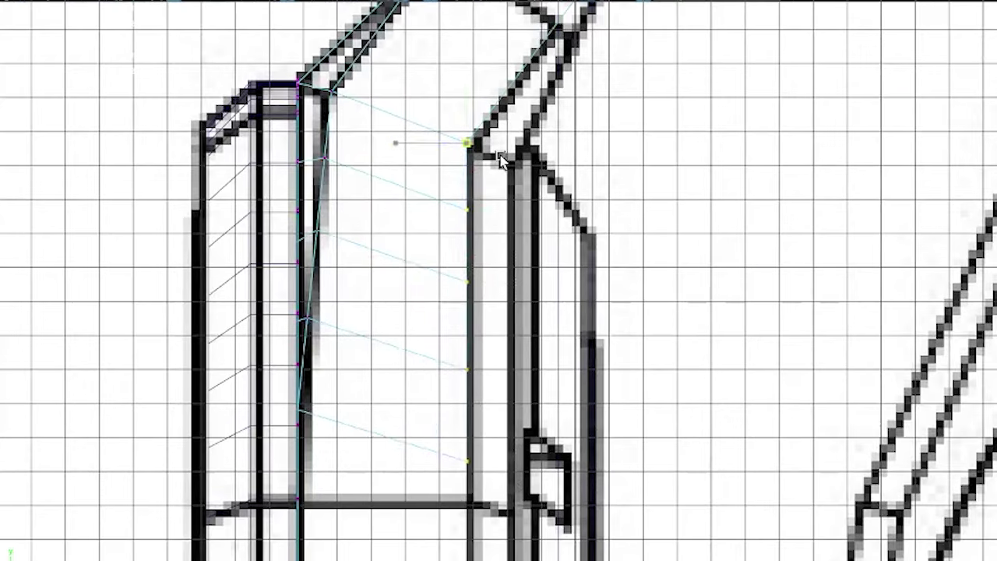
key(f)
right_drag(351, 207, 423, 184)
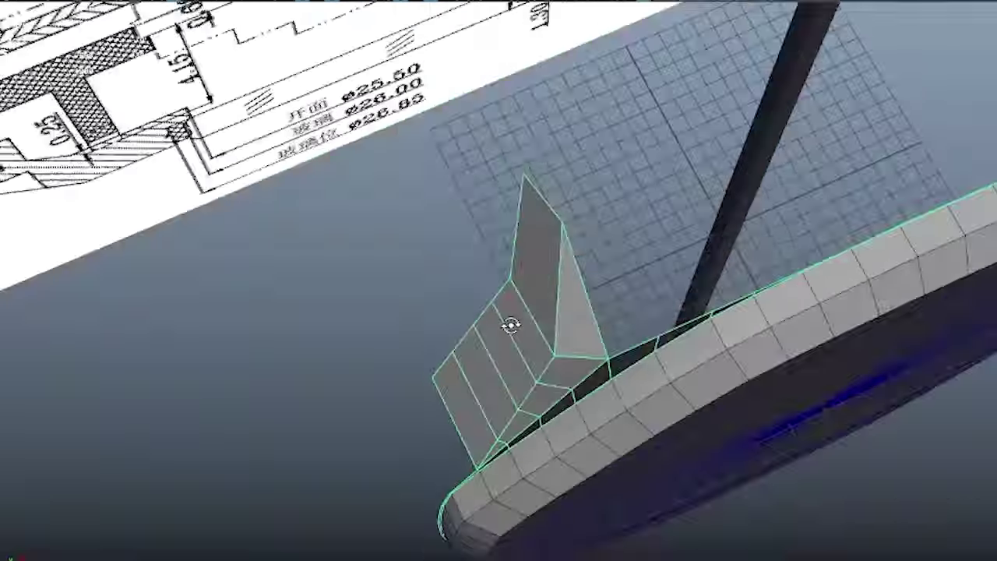
mouse_move(512, 322)
alt+mouse_down()
mouse_move(557, 241)
mouse_move(480, 333)
mouse_move(557, 309)
mouse_move(546, 247)
alt+mouse_up()
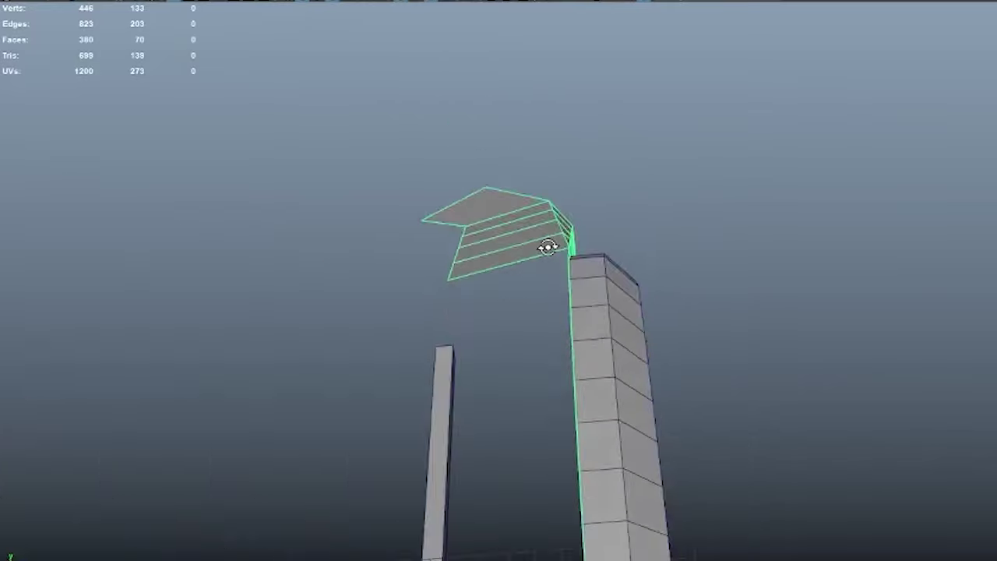
scroll(551, 274, up, 5)
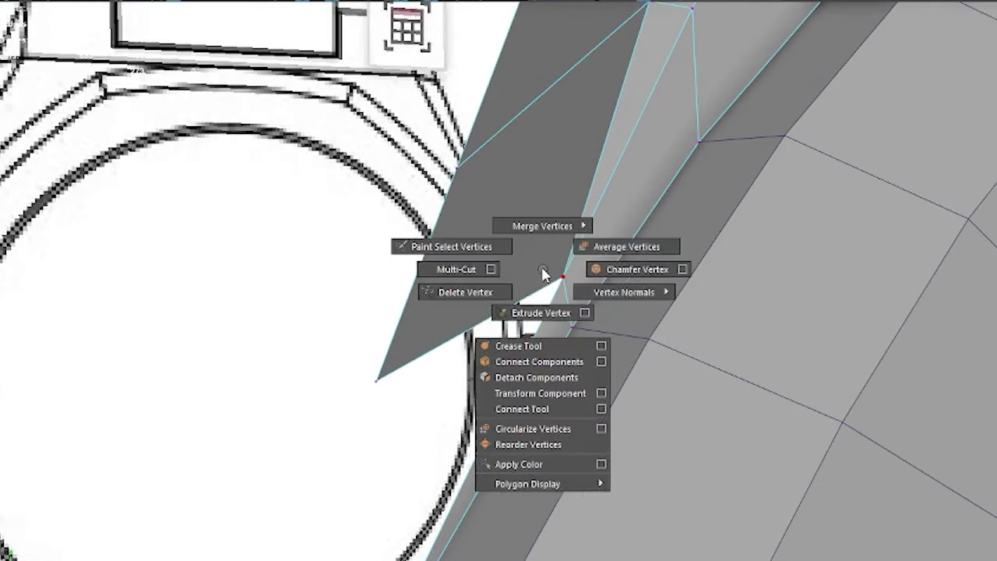
alt+drag(580, 236, 554, 200)
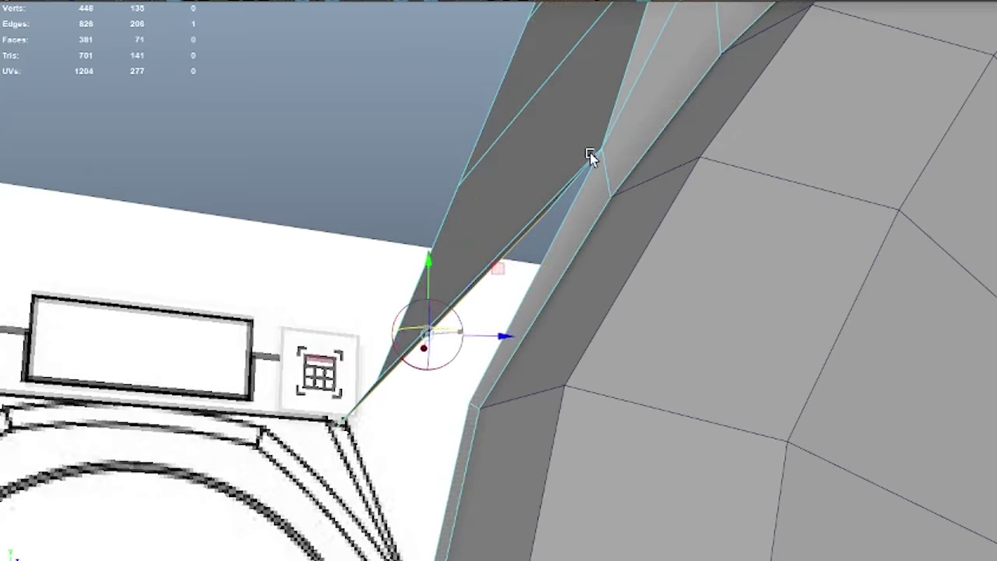
- Select the new vertex on the lug in vertex mode
key(F9)
drag(451, 391, 473, 408)
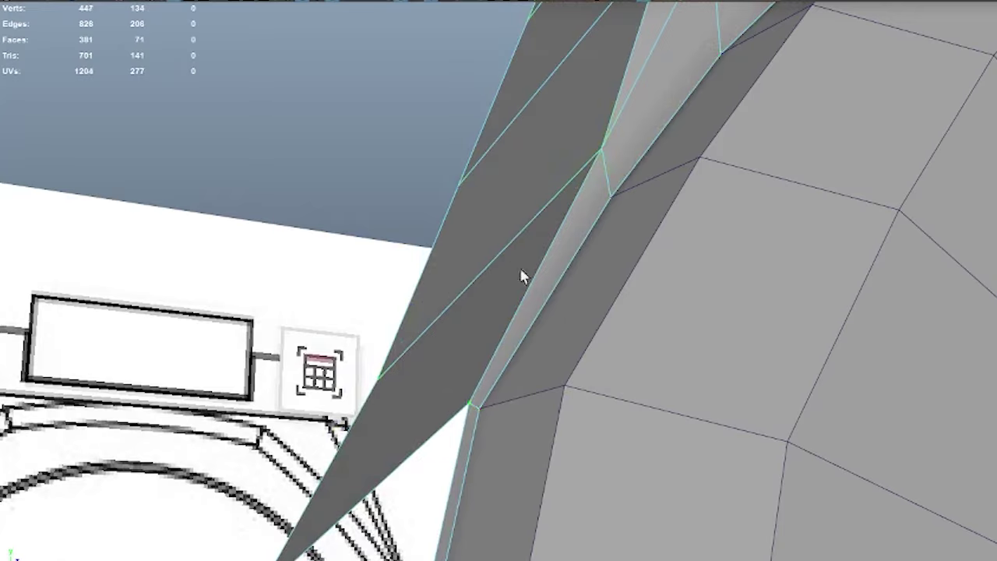
mouse_move(522, 277)
alt+mouse_down()
mouse_move(485, 305)
mouse_move(539, 247)
alt+mouse_up()
key(space)
key(space)
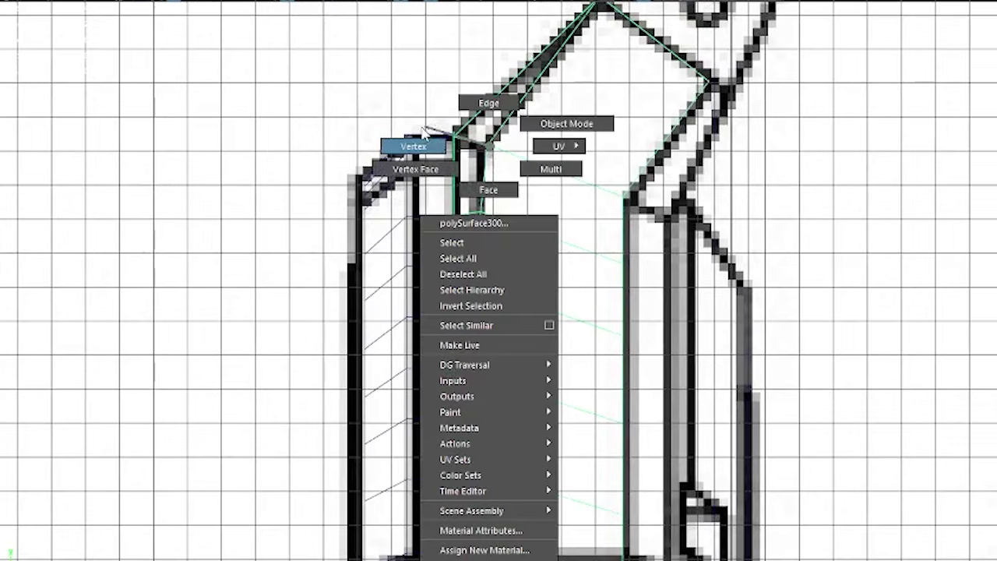
right_drag(479, 142, 450, 148)
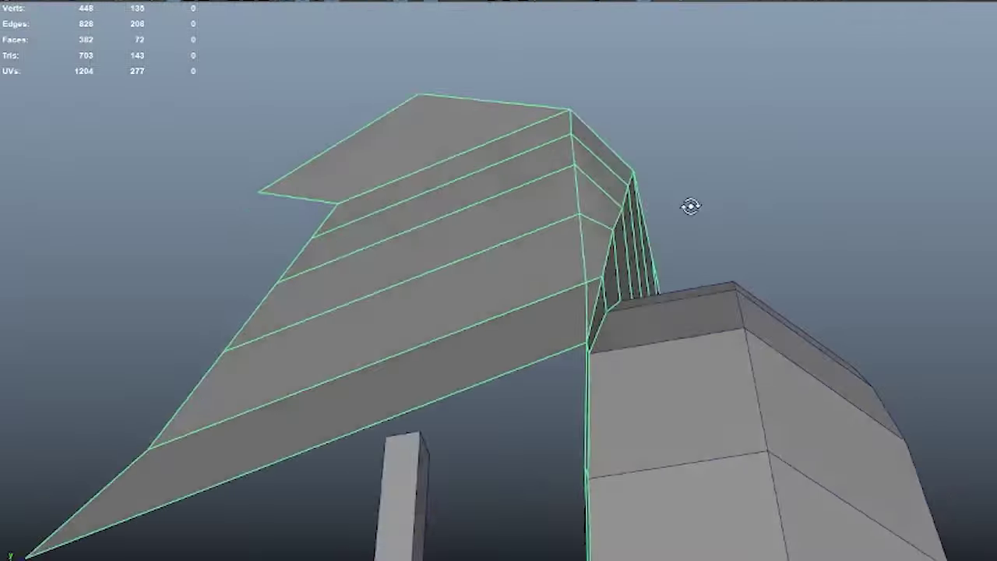
alt+drag(690, 205, 559, 260)
key(space)
key(space)
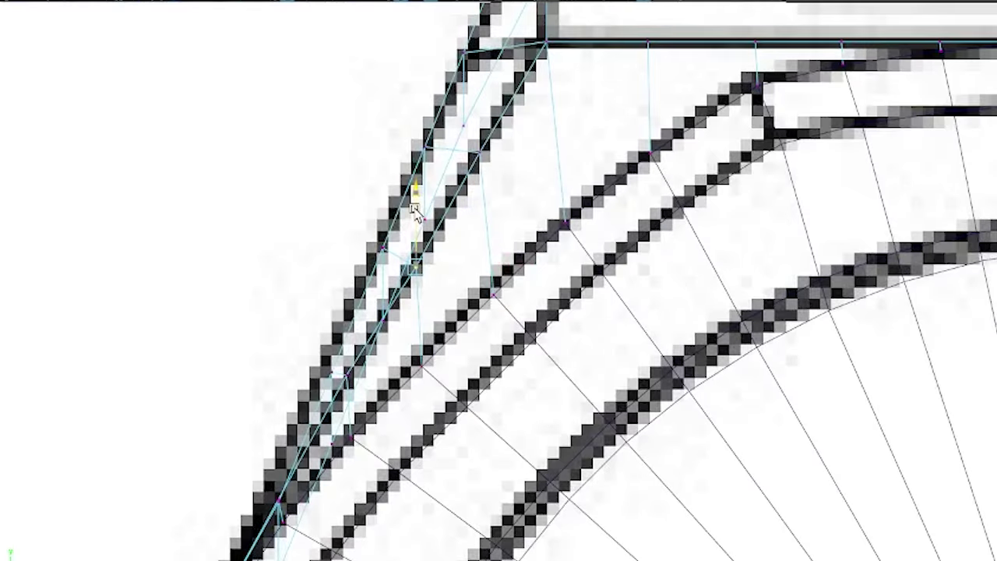
- Raise the vertex along Y onto the blueprint lug line
key(space)
key(space)
alt+drag(662, 223, 583, 252)
key(space)
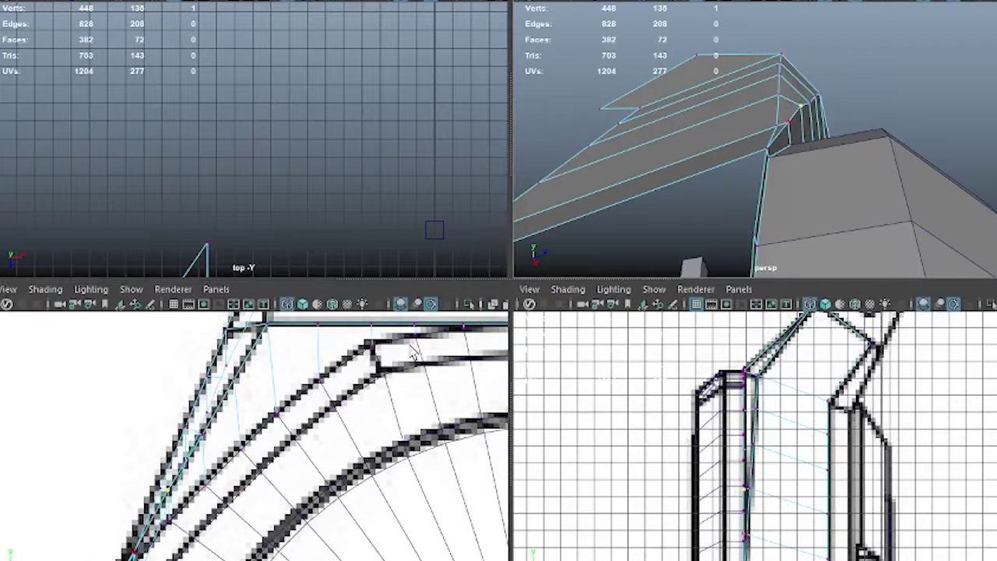
scroll(414, 353, up, 3)
alt+middle_drag(231, 464, 285, 379)
click(286, 379)
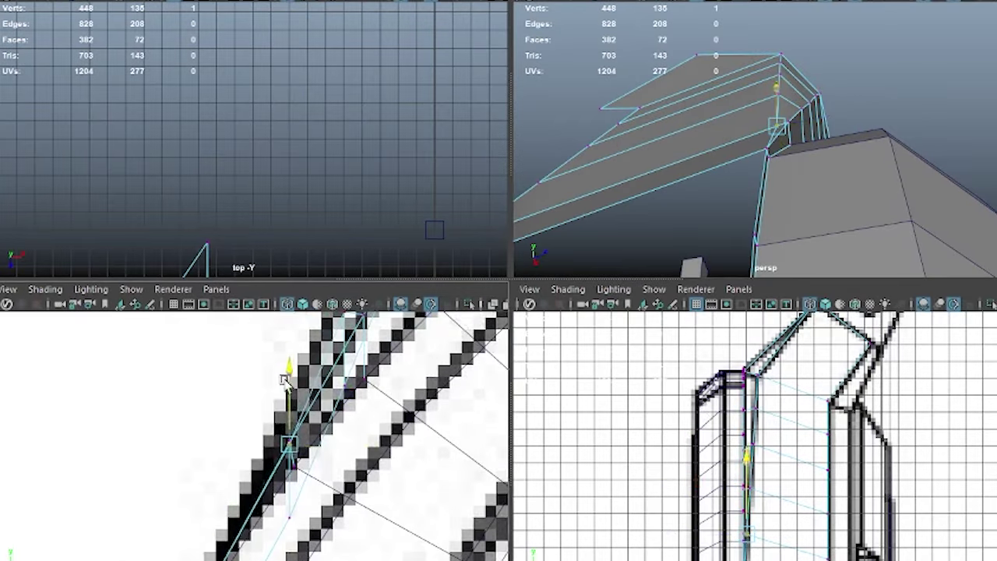
alt+drag(790, 84, 729, 139)
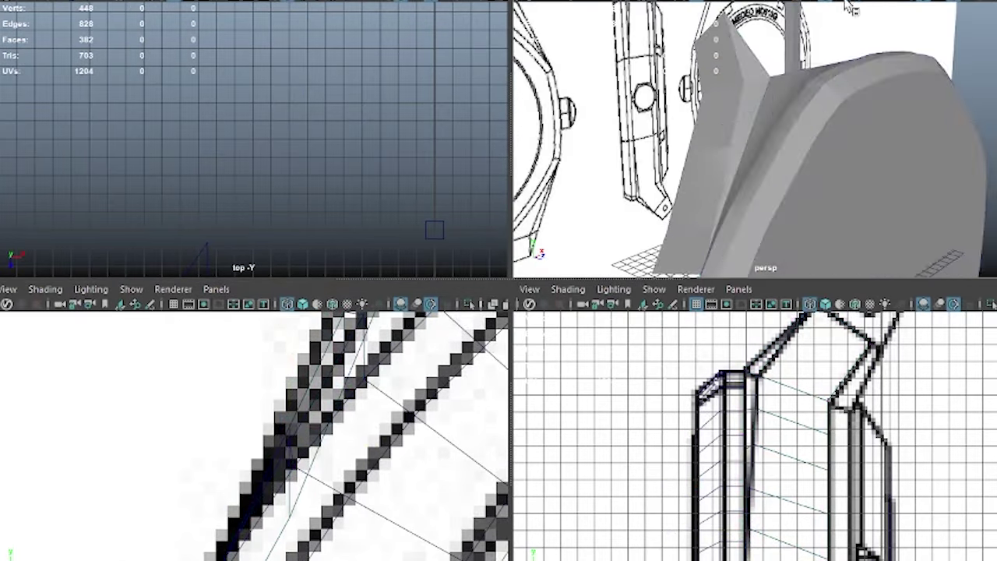
- Select the lug's top face in the front view and extrude it toward the blueprint link rectangle
shift+right_drag(729, 139, 806, 180)
alt+drag(779, 155, 701, 194)
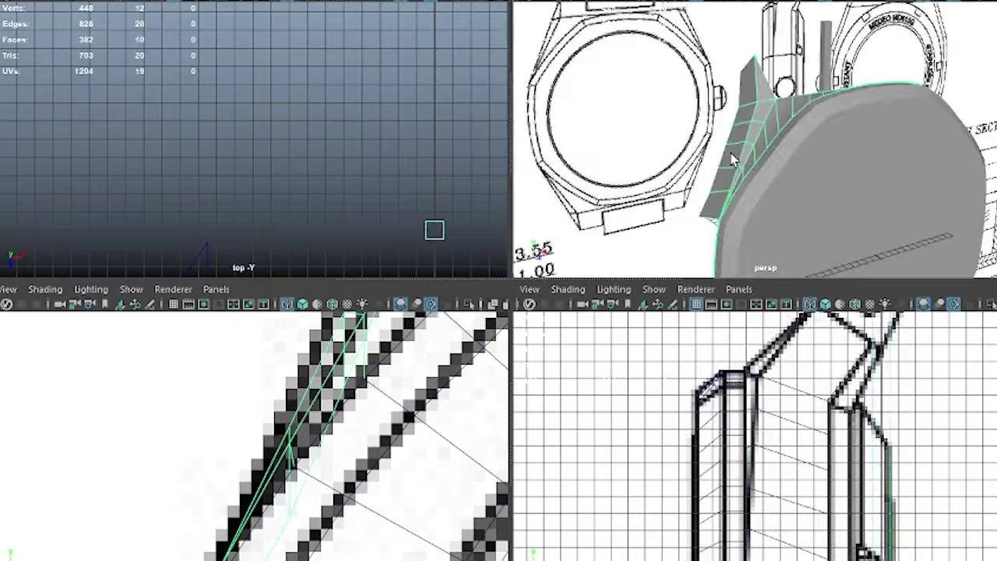
key(space)
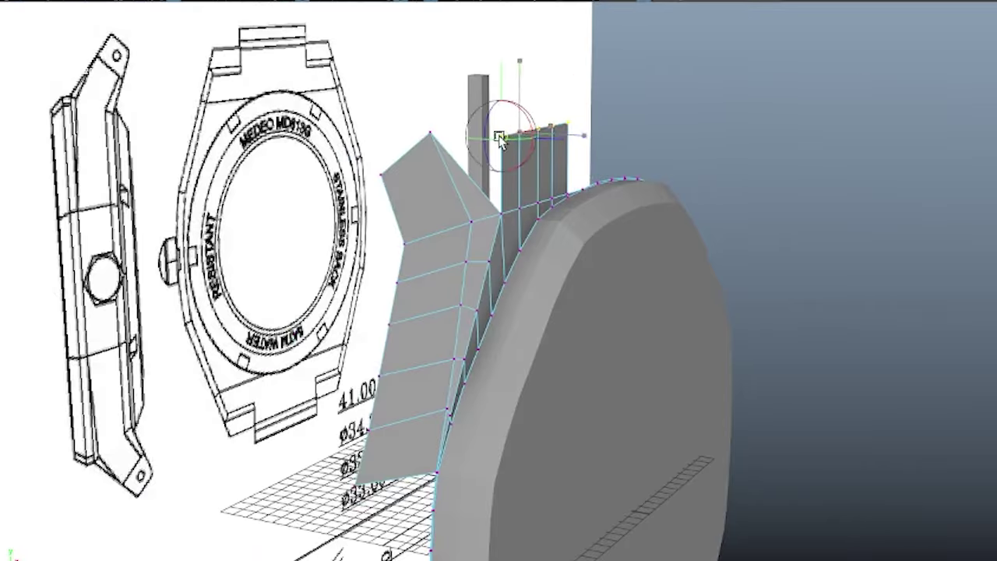
key(space)
key(space)
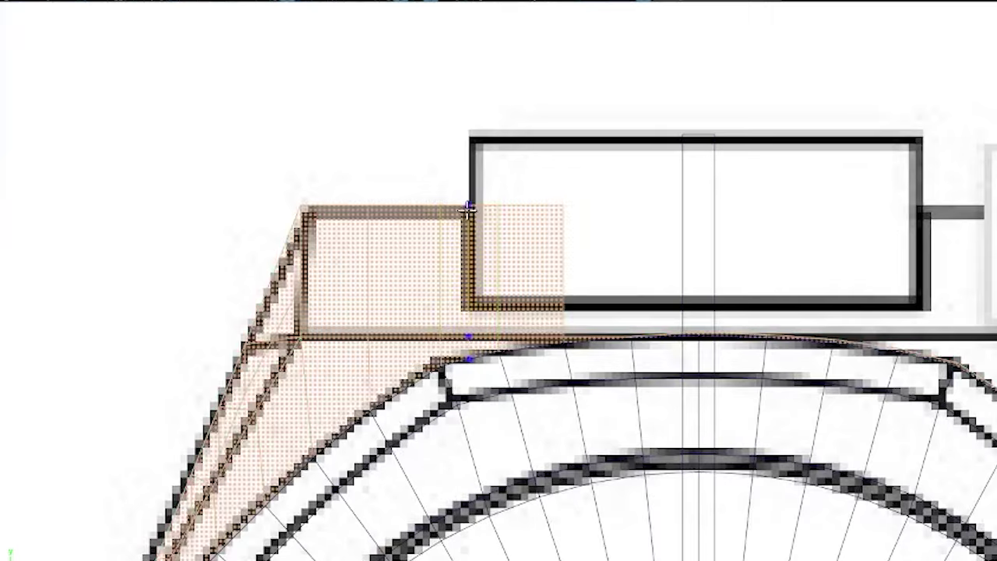
click(479, 257)
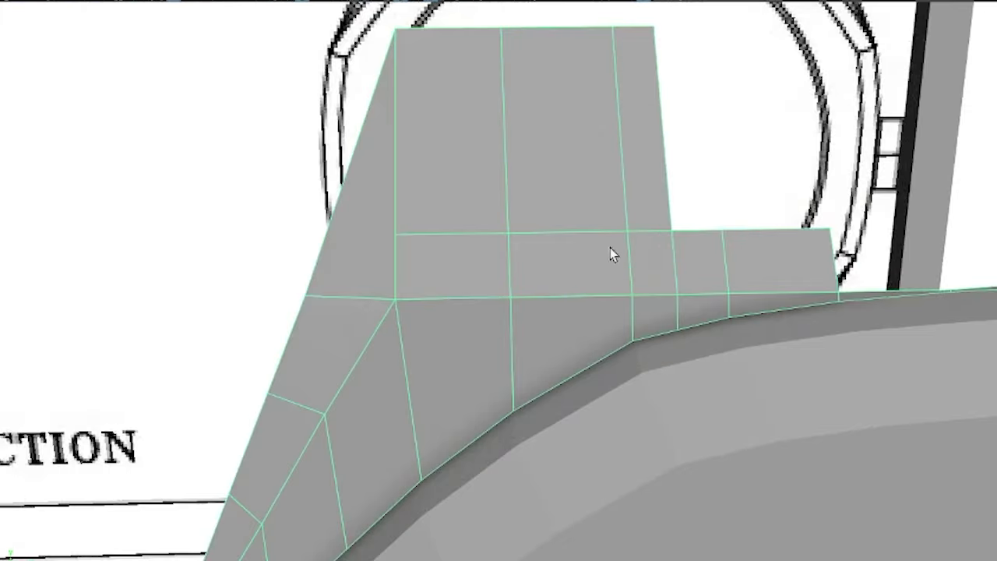
alt+right_drag(458, 235, 324, 196)
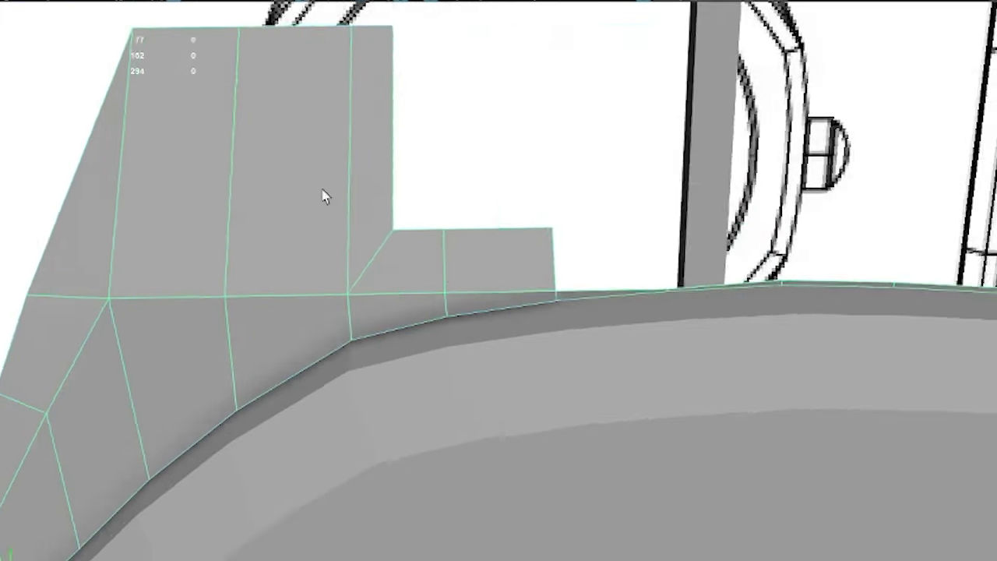
mouse_move(535, 233)
alt+mouse_down()
mouse_move(594, 283)
mouse_move(554, 232)
alt+mouse_up()
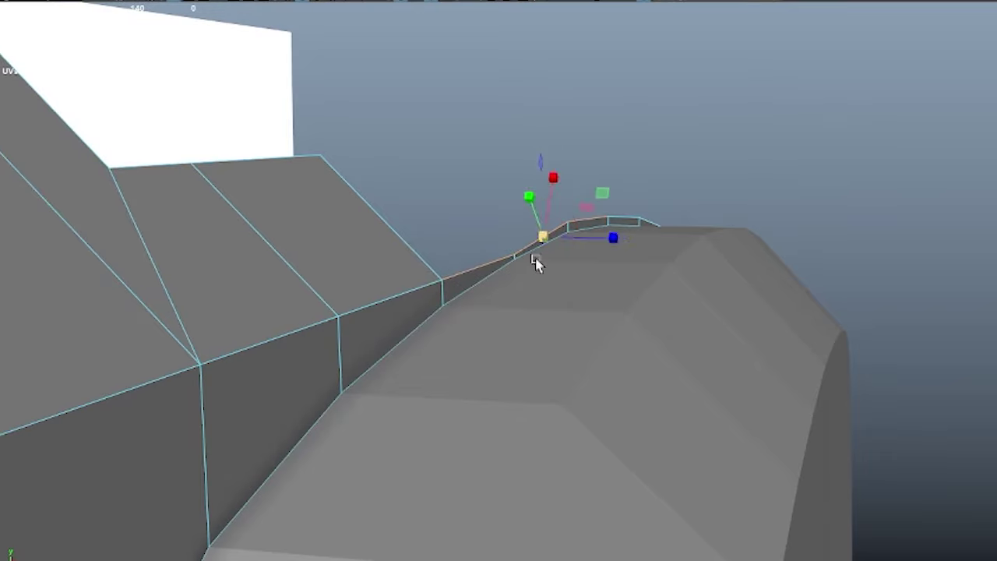
key(space)
drag(478, 248, 575, 329)
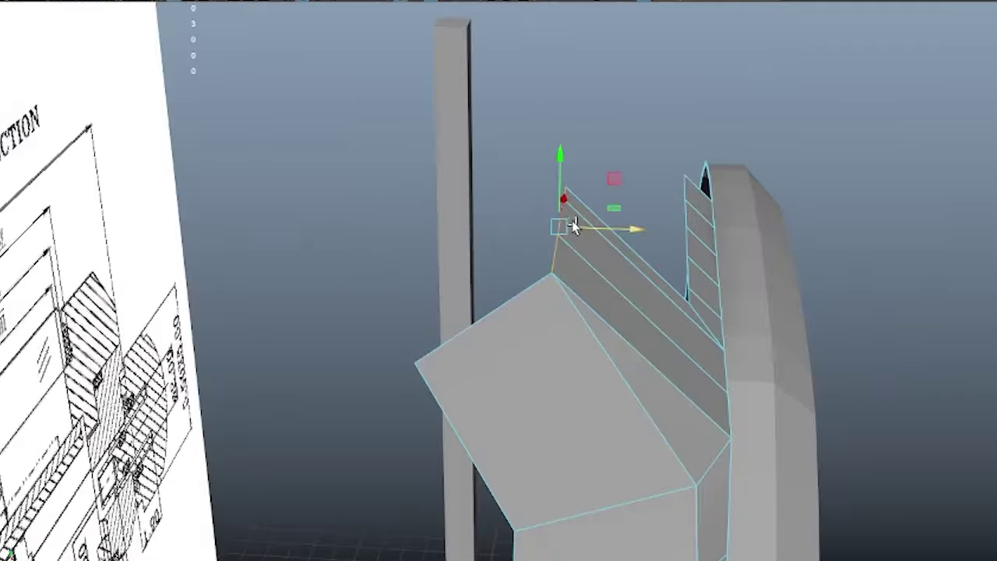
key(space)
drag(440, 410, 584, 196)
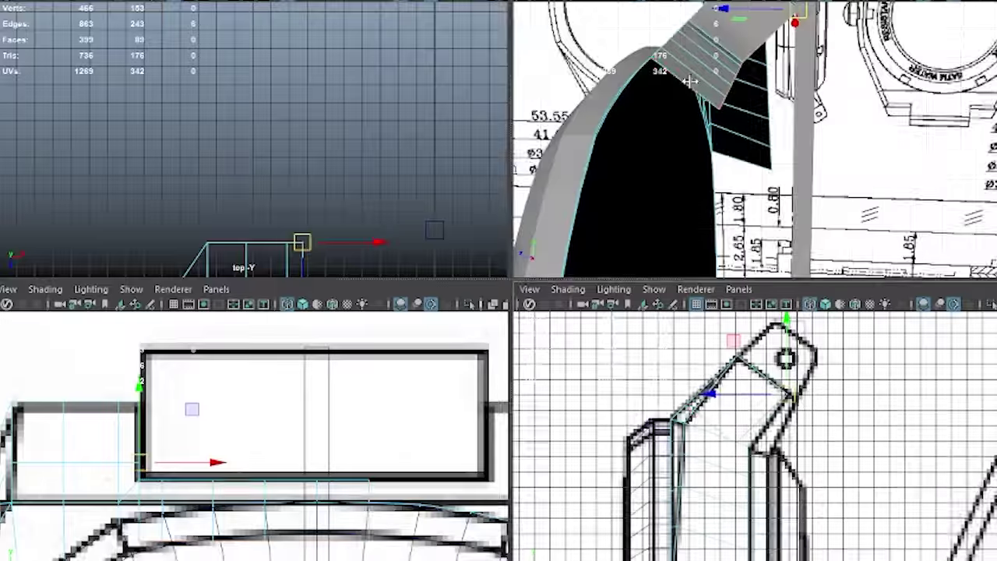
- Inspect the lug's slanted side in shaded and wireframe display, capturing a screenshot of the viewport
key(5)
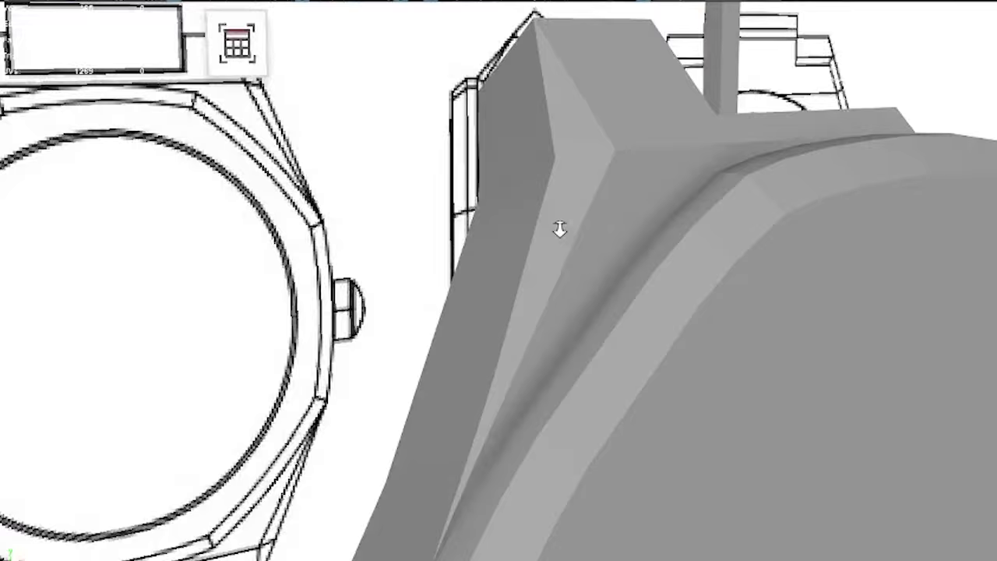
mouse_move(556, 223)
alt+mouse_down()
mouse_move(558, 282)
mouse_move(499, 146)
alt+mouse_up()
key(F1)
click(915, 392)
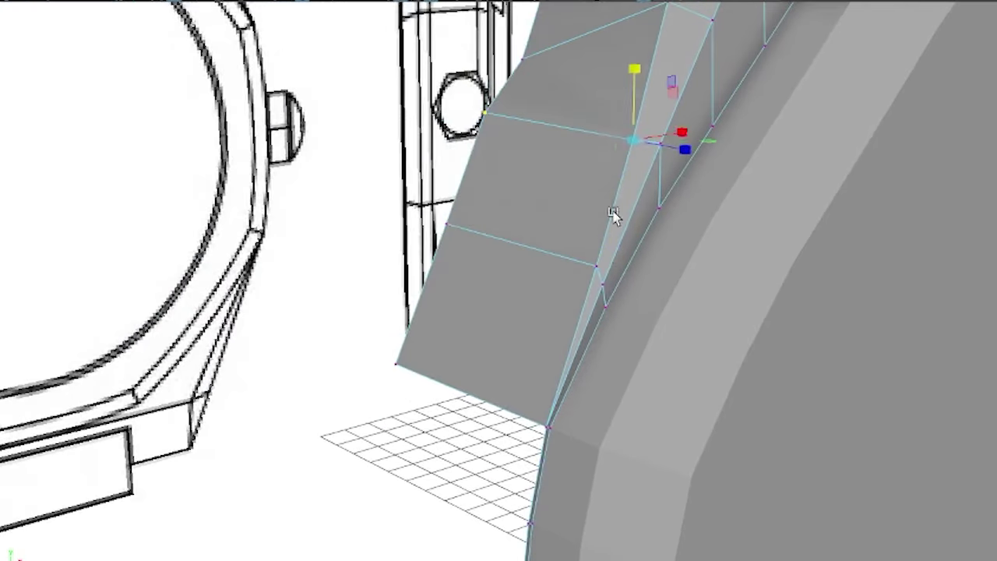
alt+drag(613, 216, 617, 134)
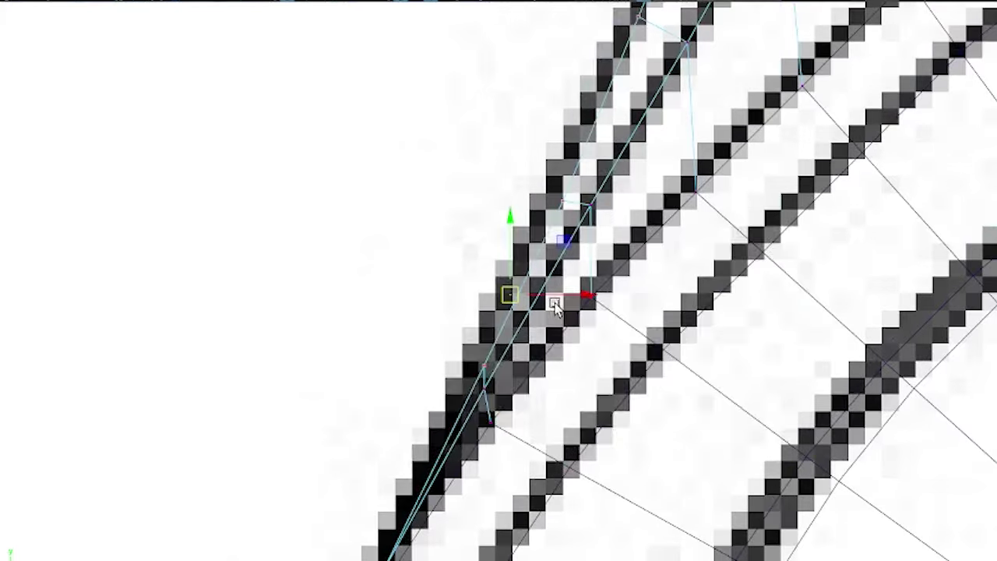
key(4)
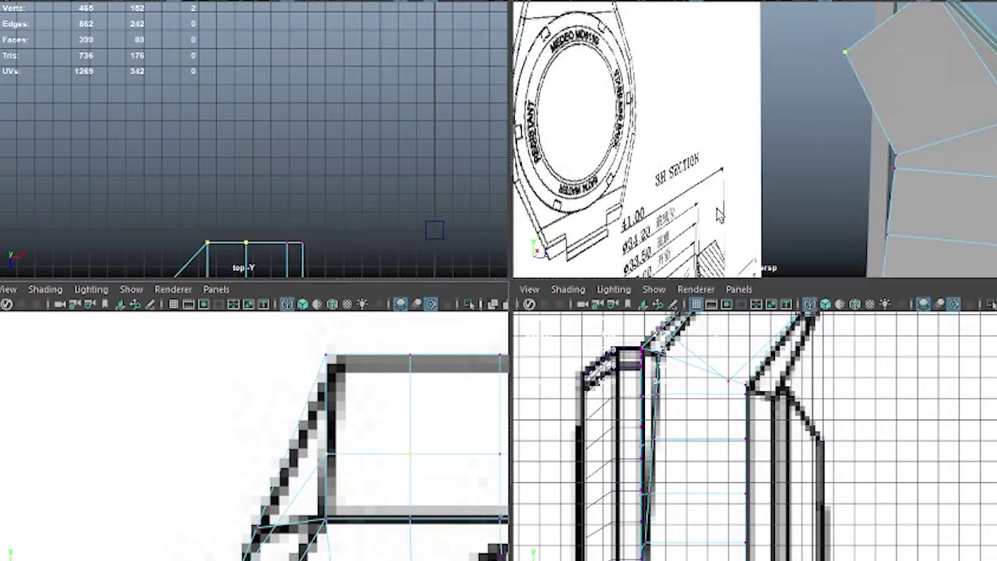
- Check the lug vertices against the blueprint section lines from the side and perspective views
key(4)
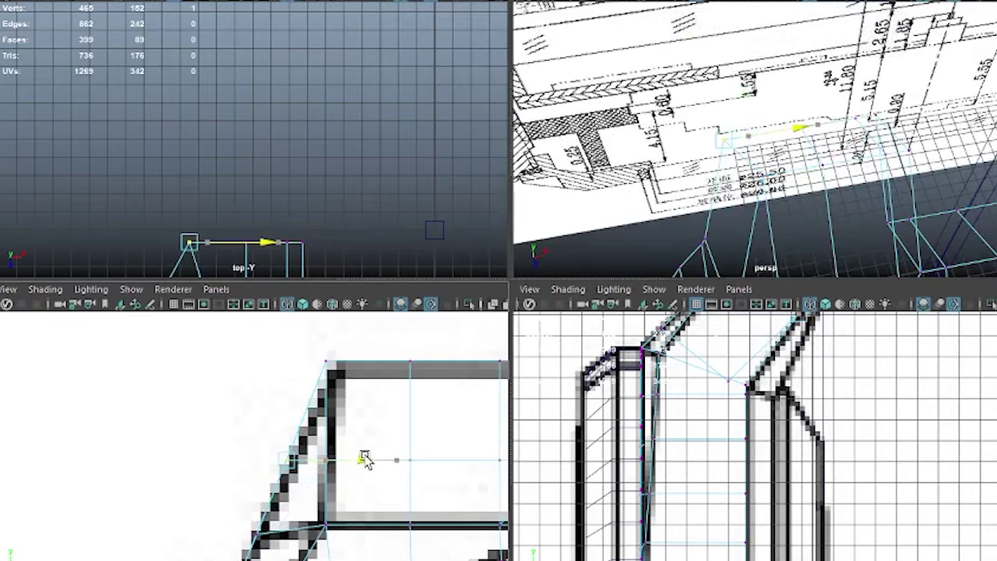
key(5)
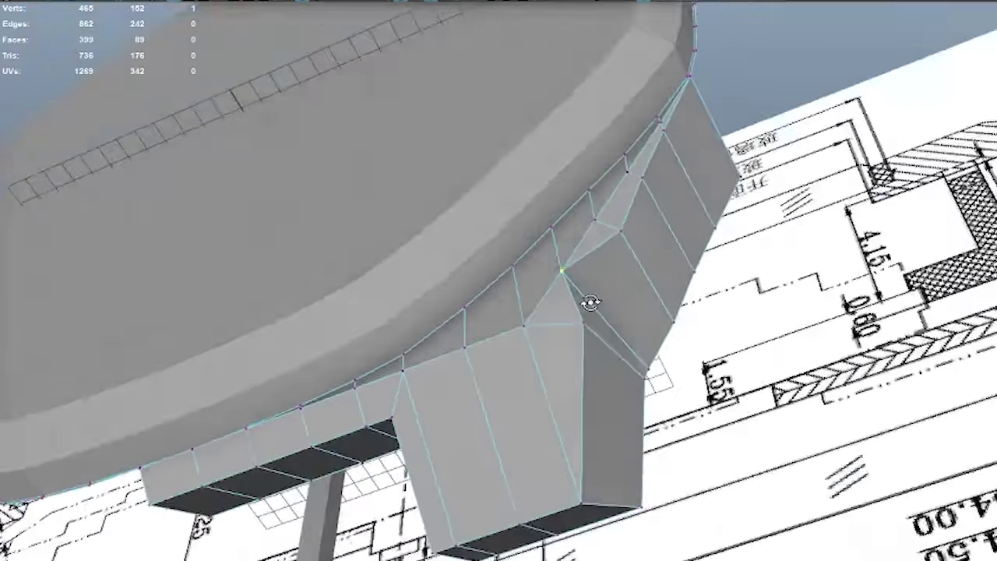
mouse_move(591, 302)
alt+mouse_down()
mouse_move(616, 241)
mouse_move(585, 345)
mouse_move(639, 189)
mouse_move(608, 193)
mouse_move(605, 182)
mouse_move(538, 285)
mouse_move(428, 323)
mouse_move(555, 296)
mouse_move(534, 338)
alt+mouse_up()
key(space)
key(space)
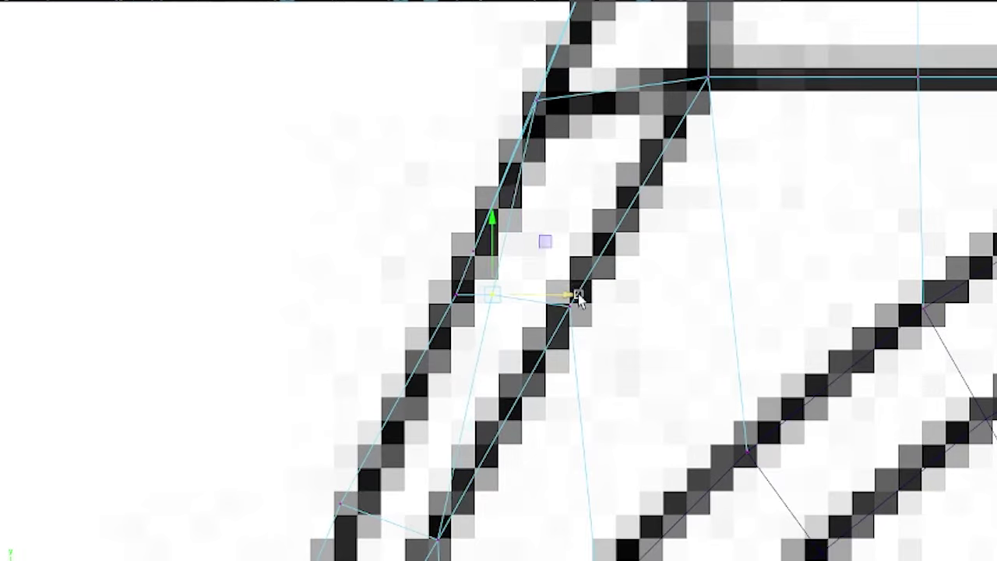
key(space)
key(space)
mouse_move(550, 254)
alt+mouse_down()
mouse_move(619, 311)
mouse_move(581, 377)
mouse_move(550, 380)
mouse_move(561, 343)
mouse_move(545, 366)
alt+mouse_up()
key(space)
key(space)
scroll(510, 326, up, 5)
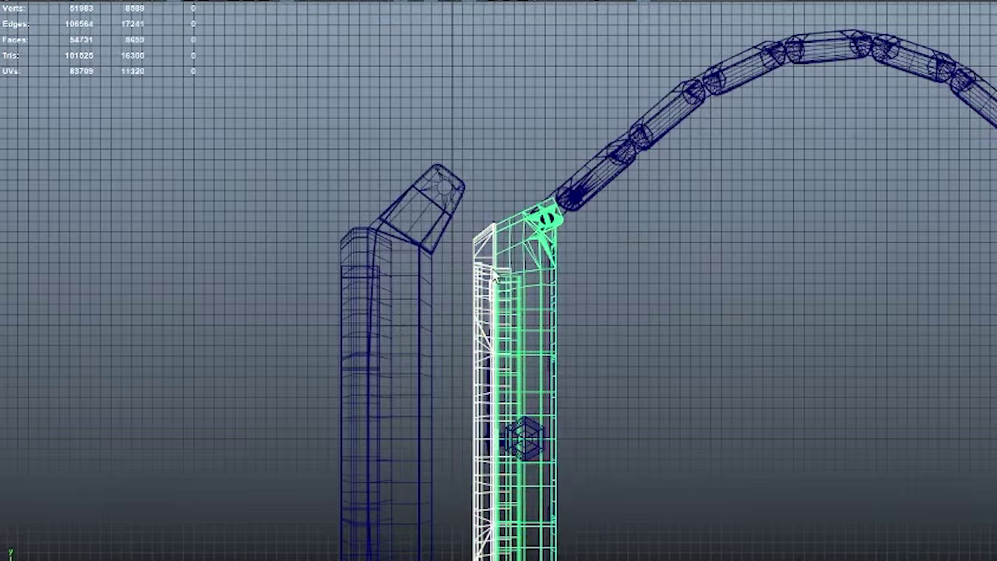
- Select the bracelet pieces and hide them with Ctrl+H
click(536, 163)
drag(369, 140, 650, 378)
key(5)
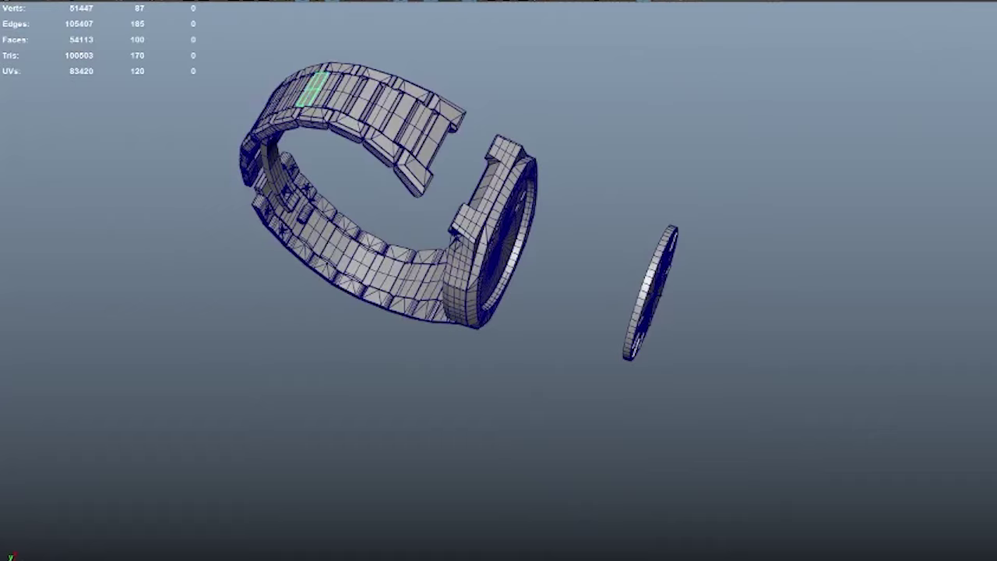
key(ctrl+h)
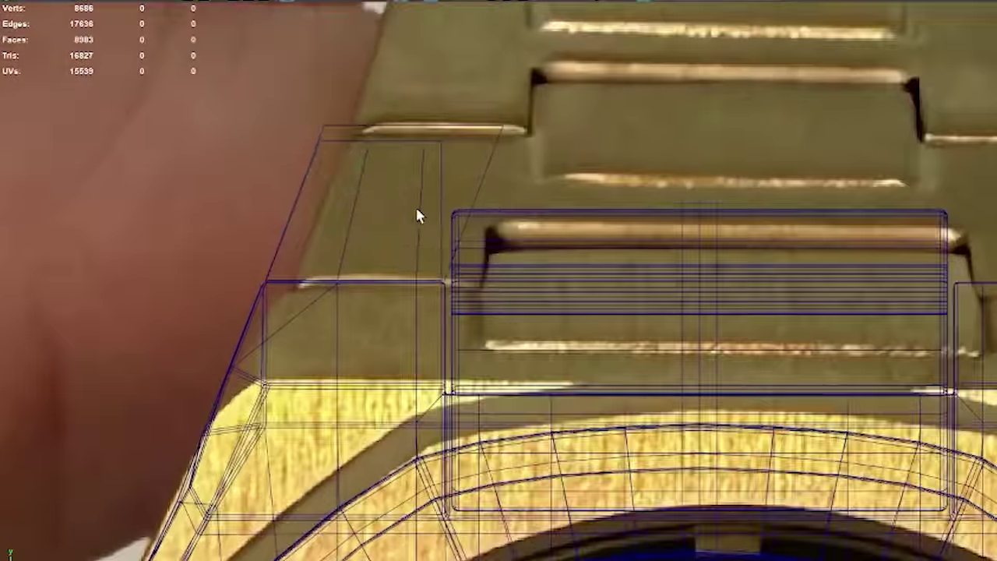
- Select the small piece's four top vertices to line them up with the watch photo
click(415, 207)
key(F9)
drag(262, 97, 412, 165)
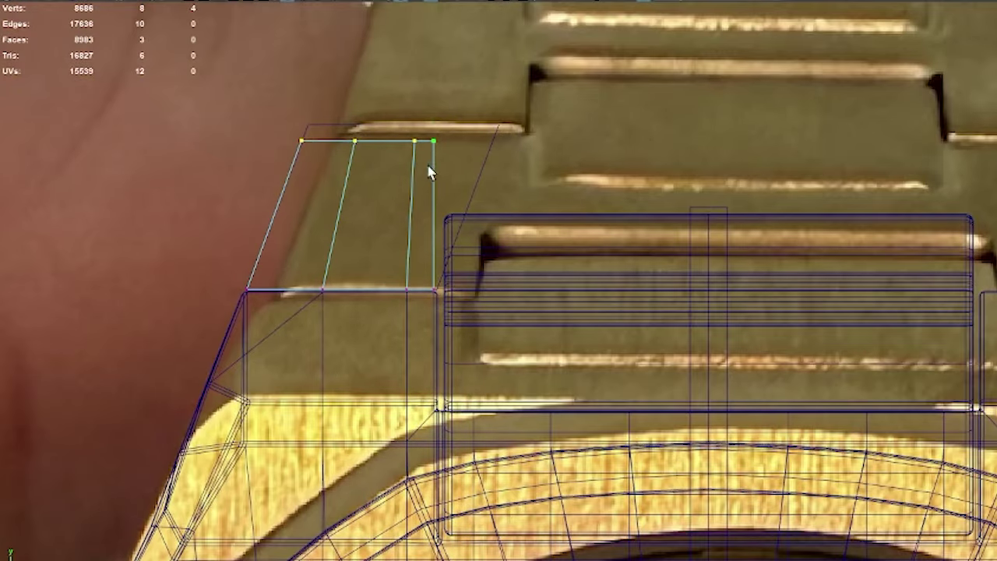
right_drag(430, 172, 457, 116)
key(space)
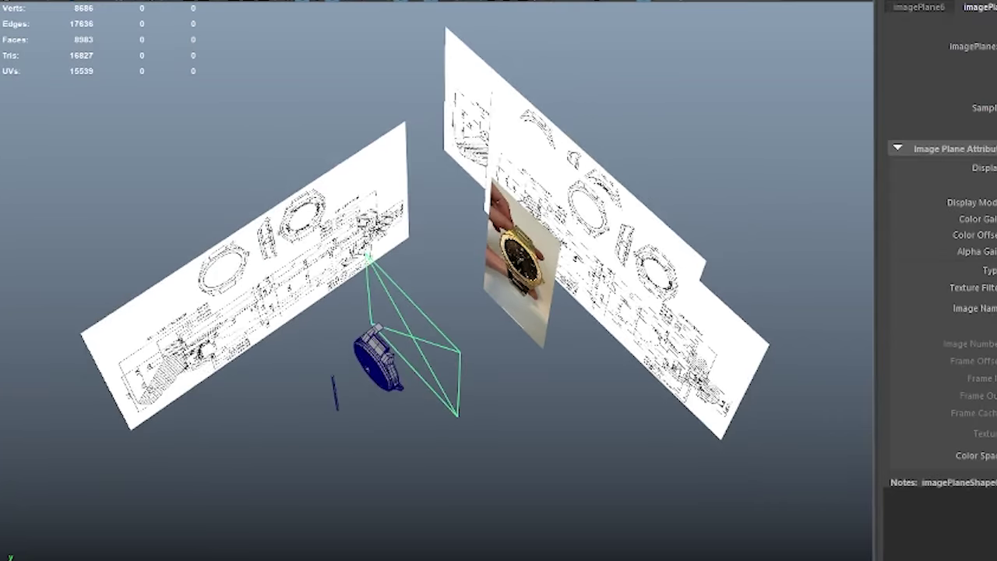
- Load IMG_6053.png into the image plane and select the block at the top of the watch
key(Down)
key(Down)
key(Down)
key(Down)
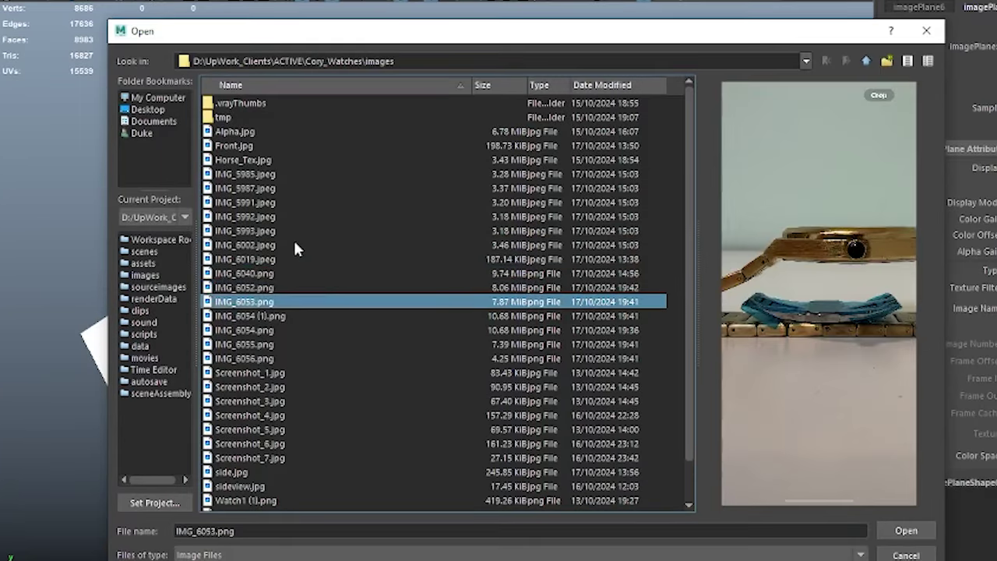
key(Return)
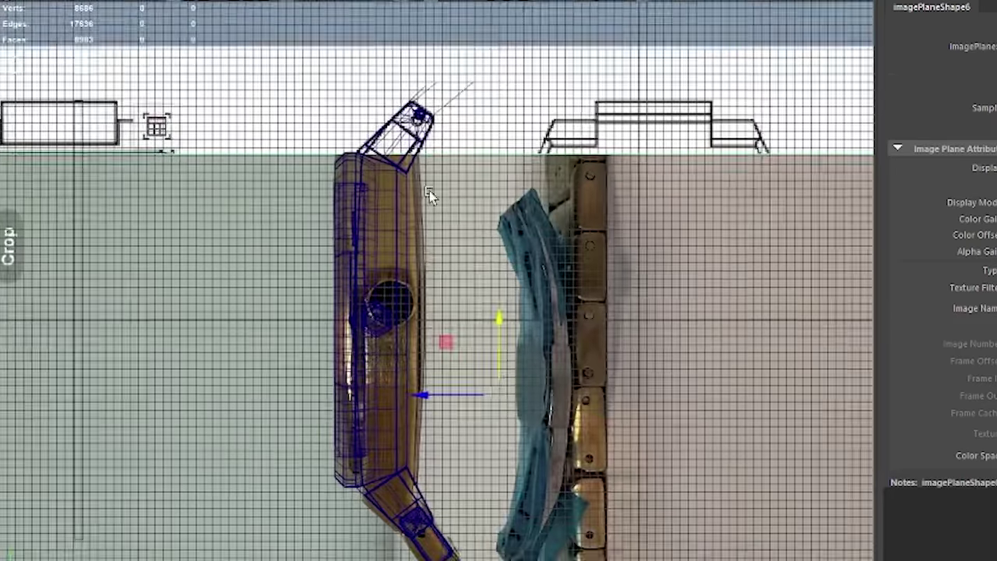
click(427, 130)
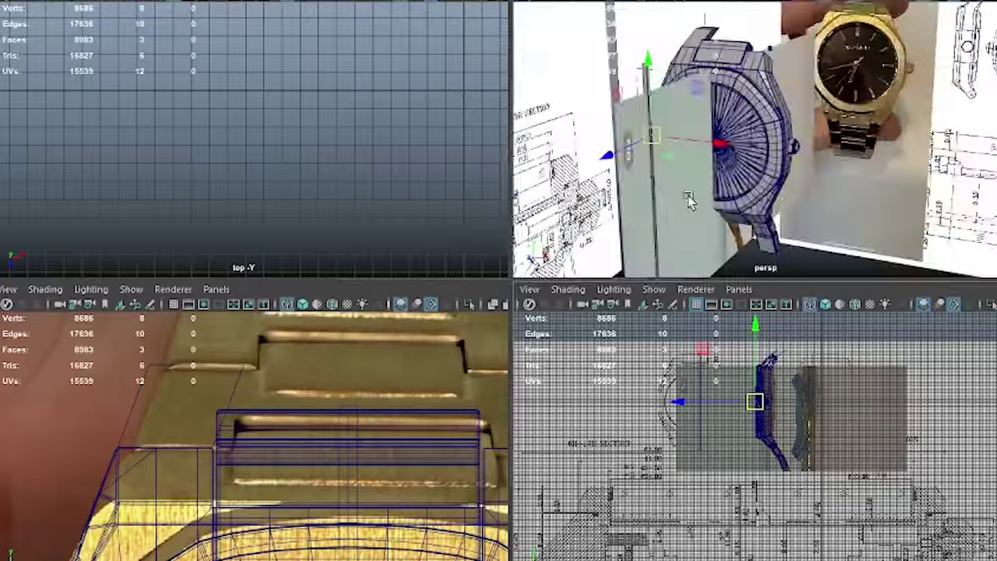
- Select the lug blocks, switch to wireframe and maximize a close side view around the lug
alt+drag(688, 195, 689, 209)
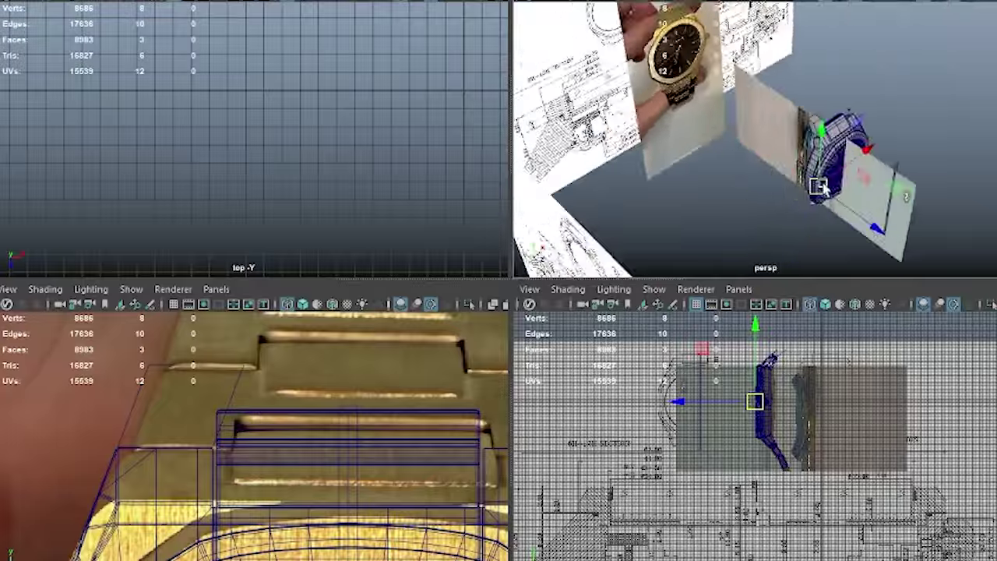
click(689, 209)
scroll(807, 153, up, 5)
click(872, 130)
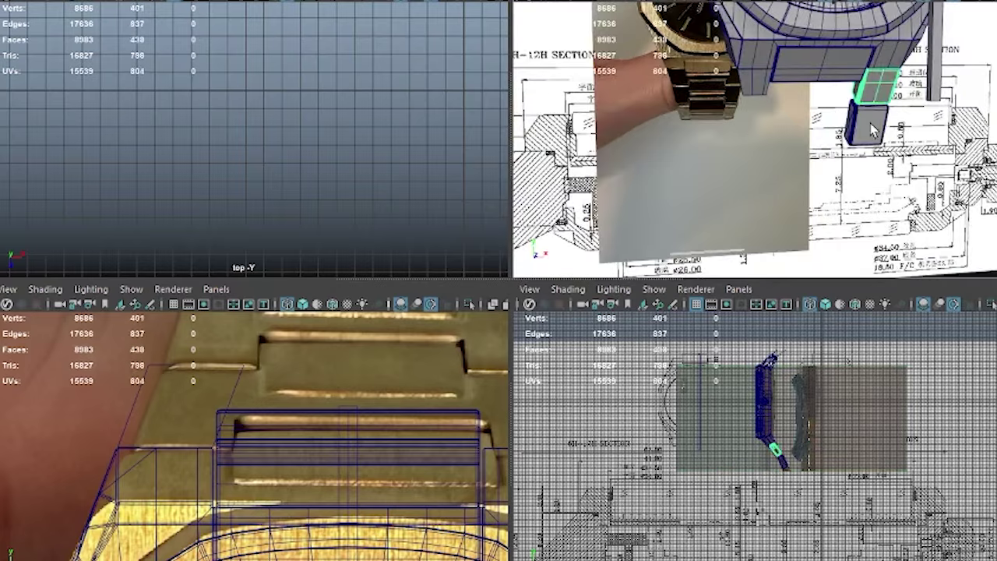
mouse_move(779, 156)
alt+mouse_down()
mouse_move(806, 162)
mouse_move(721, 149)
mouse_move(768, 151)
alt+mouse_up()
click(805, 163)
key(4)
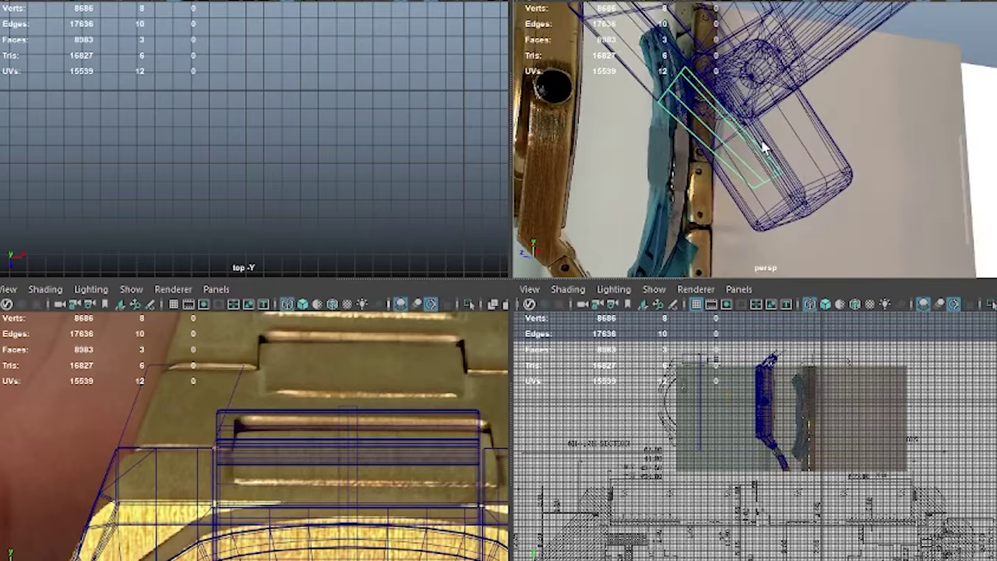
key(space)
drag(485, 234, 557, 292)
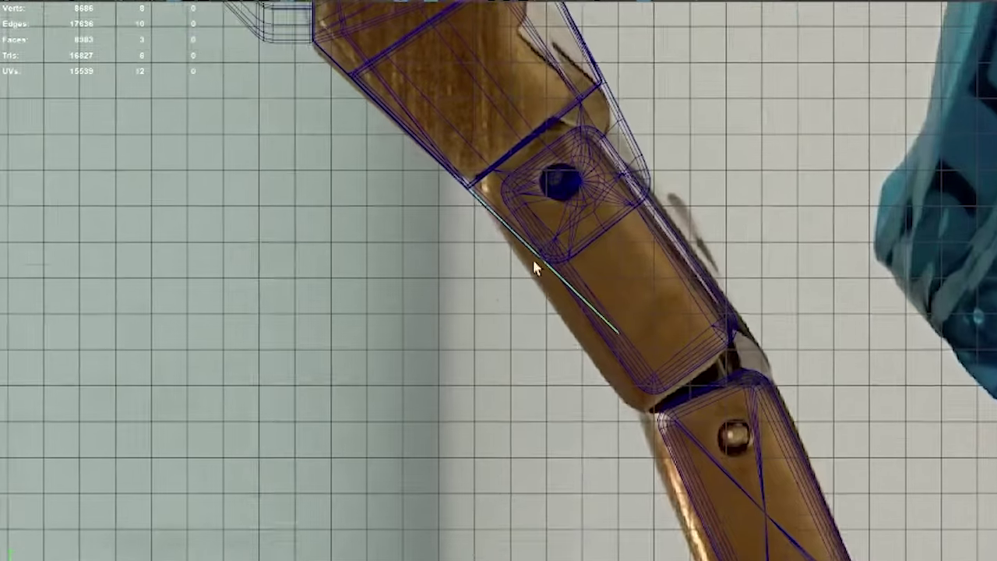
- Move an edge of the first link to match the side photo and mark a cut across it
click(534, 267)
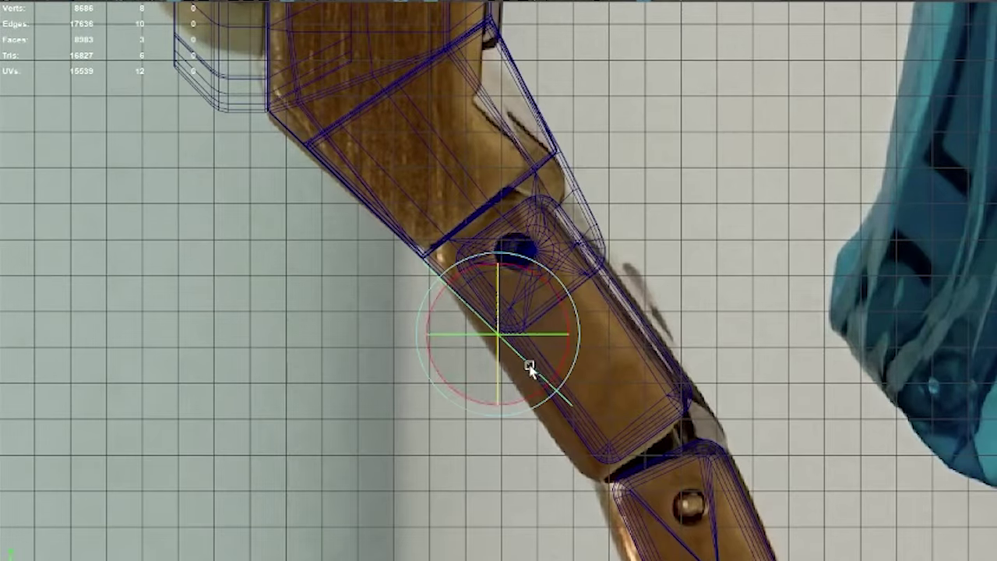
drag(441, 285, 457, 319)
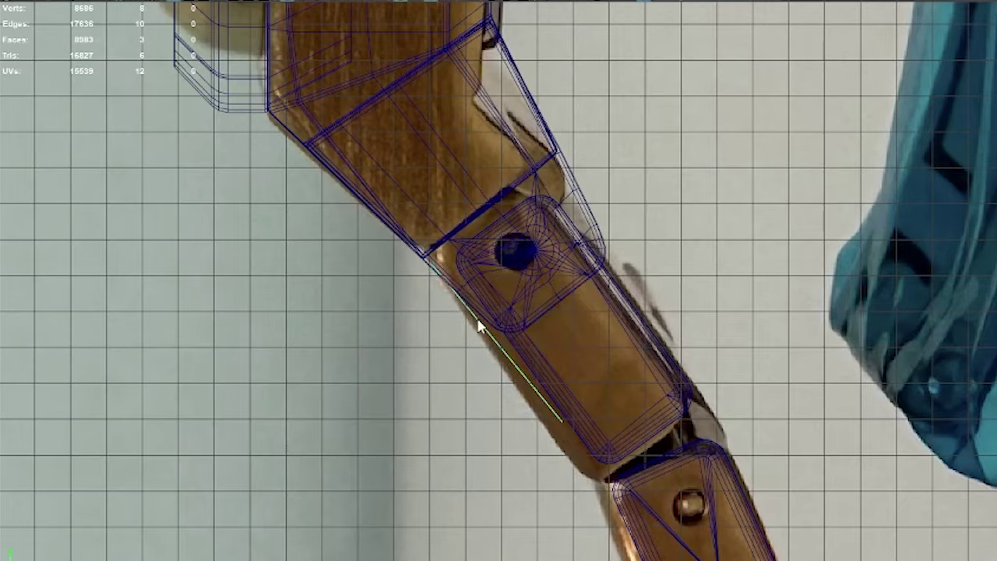
click(528, 381)
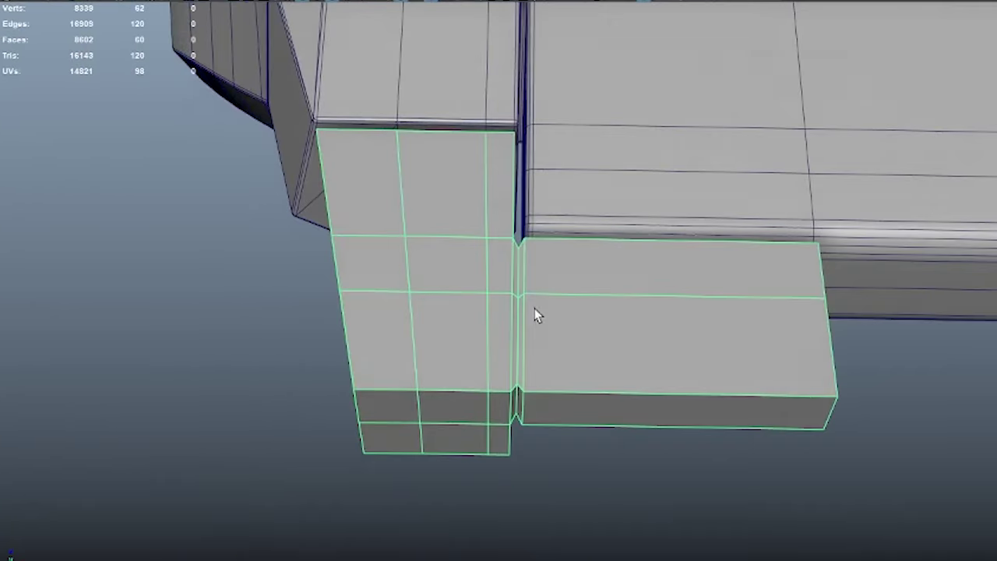
- Bevel the end-link block's outer edges into rounded corners
shift+right_drag(555, 289, 569, 507)
right_drag(628, 225, 628, 225)
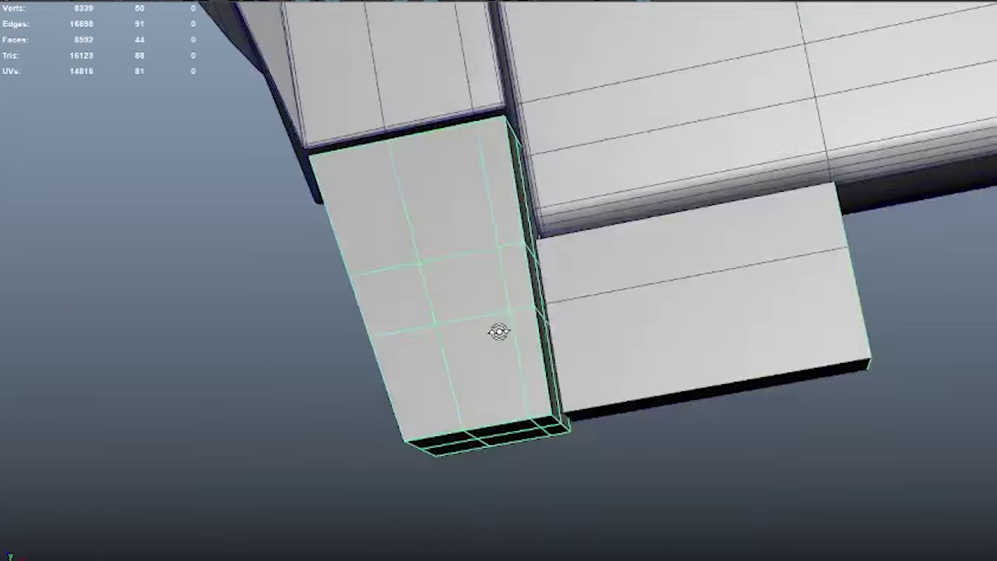
mouse_move(499, 332)
alt+mouse_down()
mouse_move(517, 257)
mouse_move(470, 316)
alt+mouse_up()
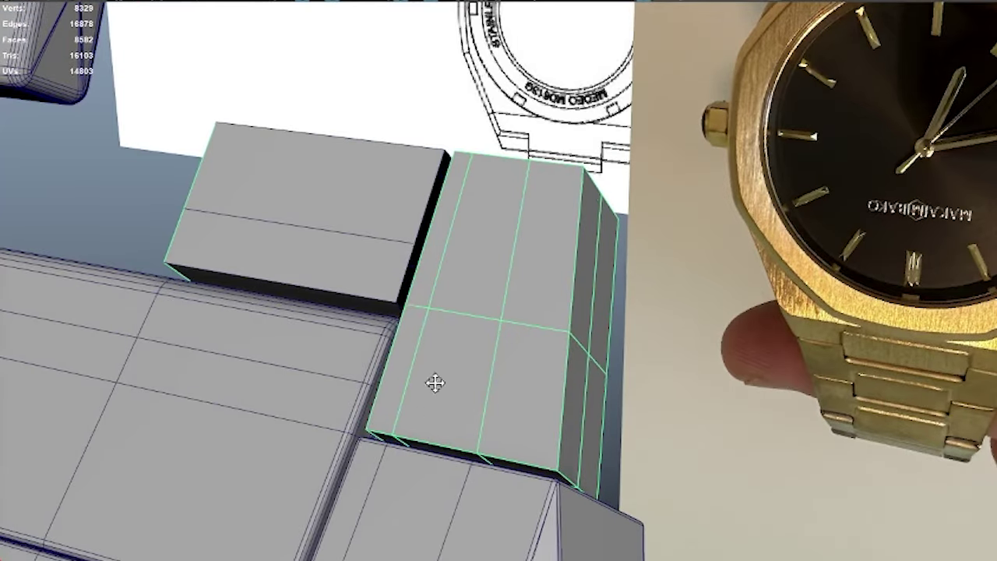
alt+drag(436, 382, 498, 321)
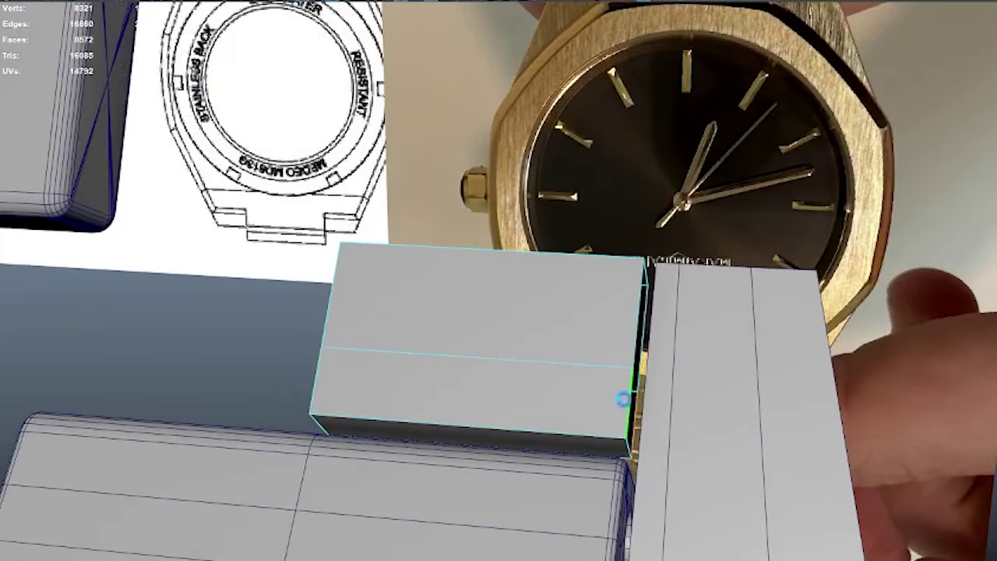
mouse_move(625, 419)
alt+mouse_down()
mouse_move(618, 350)
mouse_move(465, 347)
alt+mouse_up()
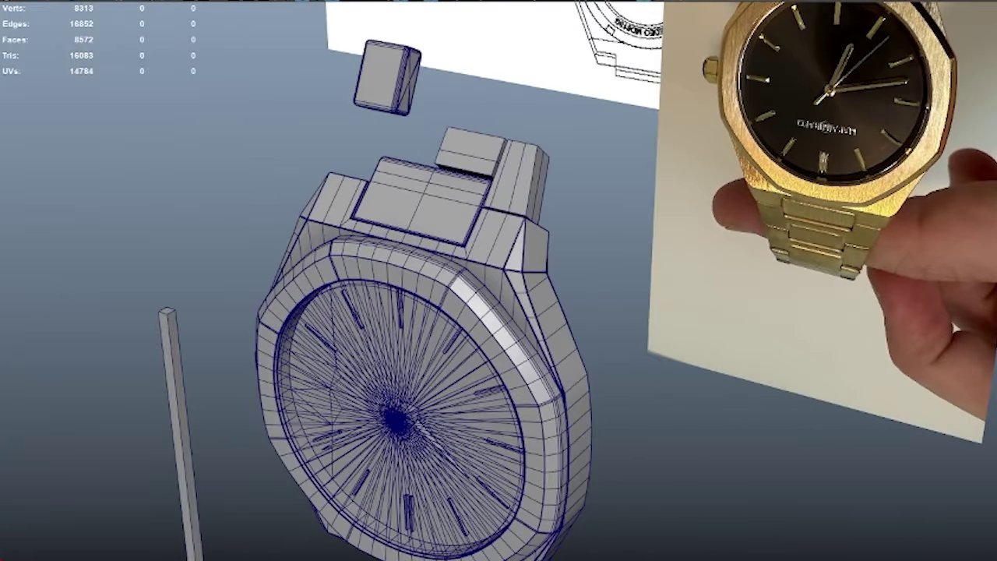
- Save the scene as d1_milano_009.mb and select two vertices of the small box
key(ctrl+shift+s)
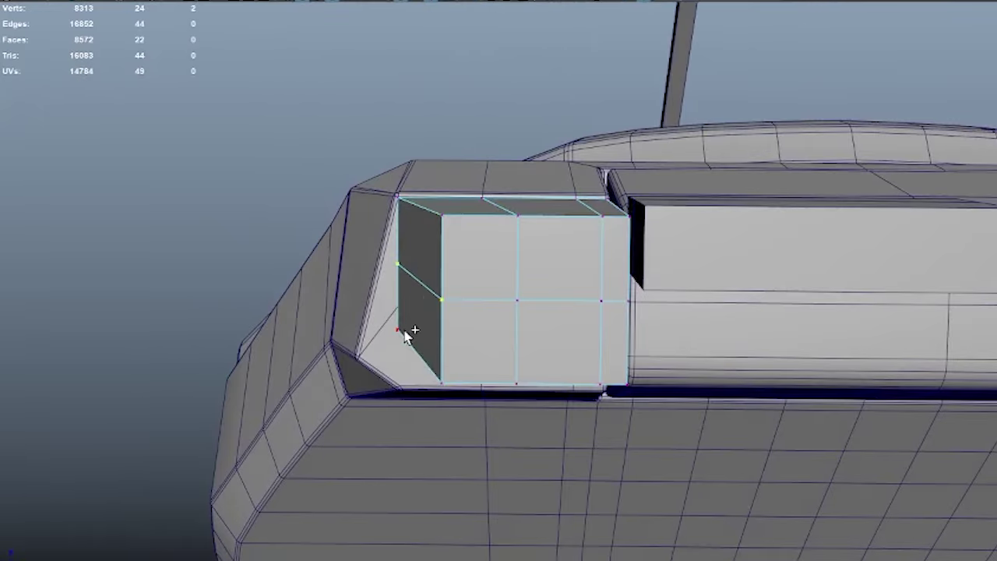
click(407, 329)
drag(478, 318, 470, 389)
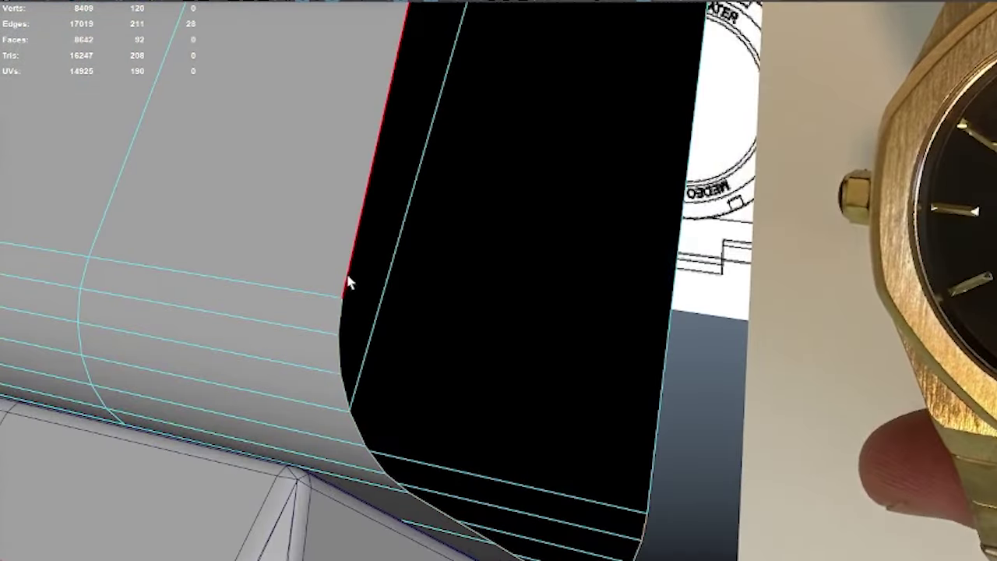
- Bridge the gap with new faces, cut an edge across it and merge the extruded vertices into one
shift+right_drag(603, 220, 590, 411)
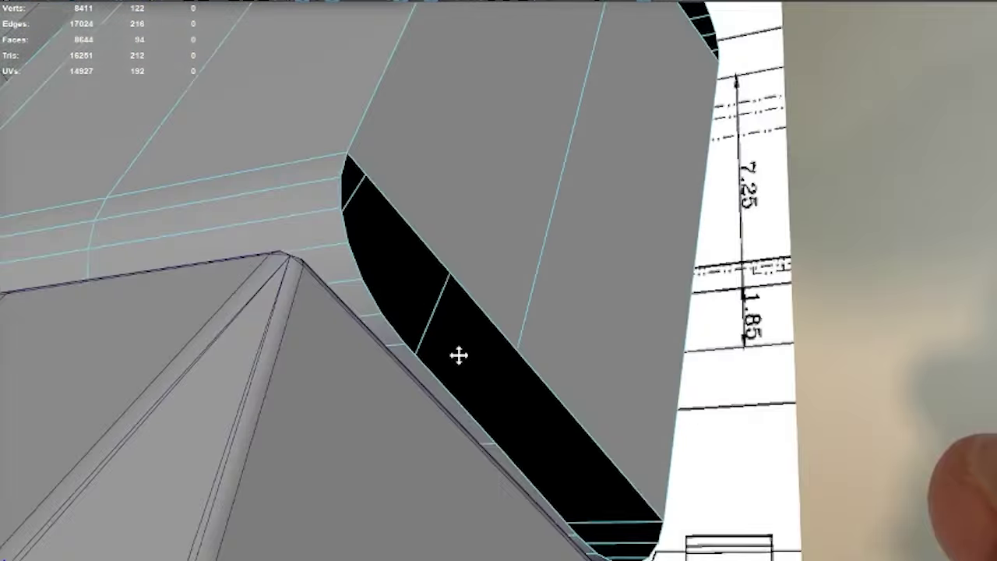
alt+drag(458, 356, 379, 243)
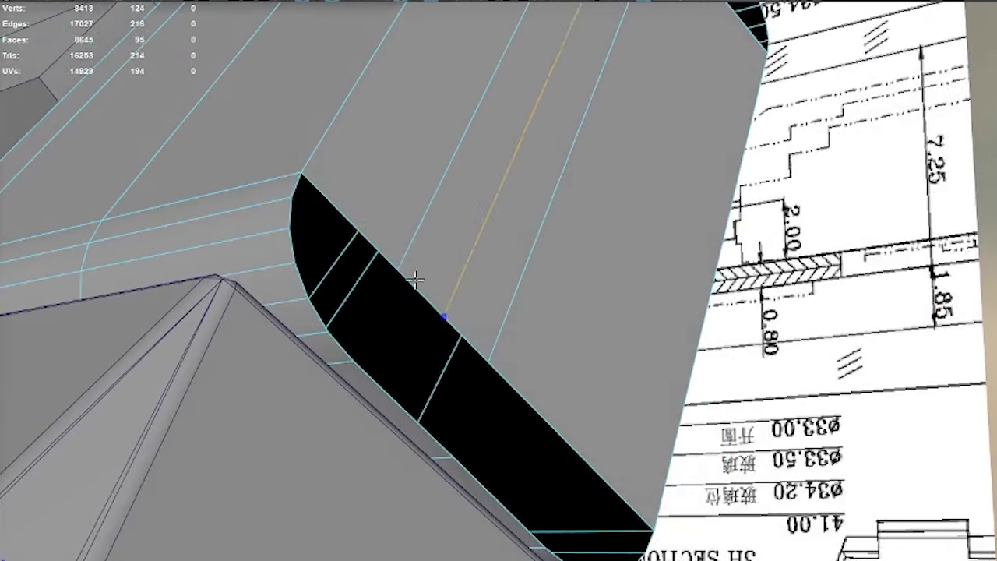
click(413, 357)
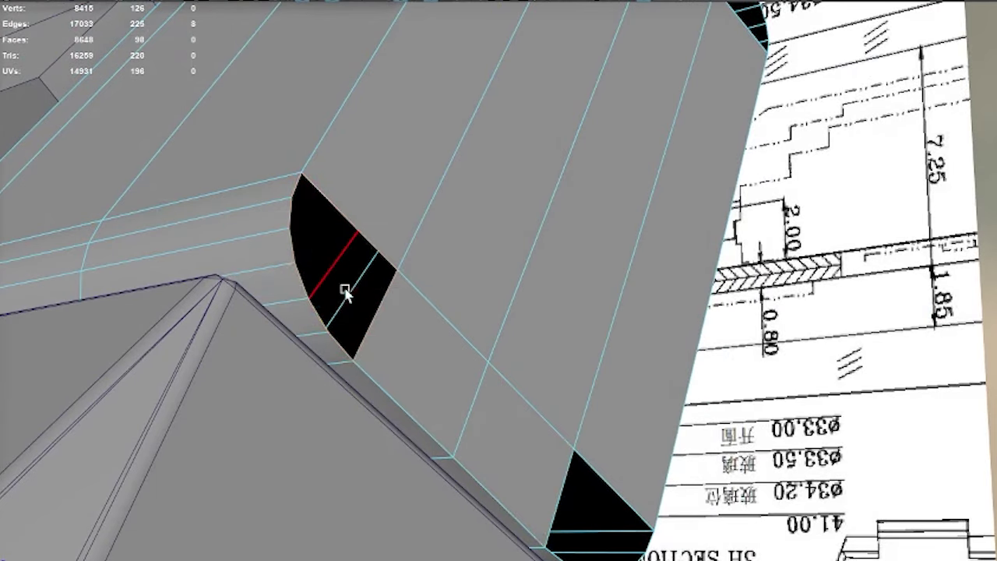
drag(394, 272, 476, 289)
alt+drag(476, 290, 436, 293)
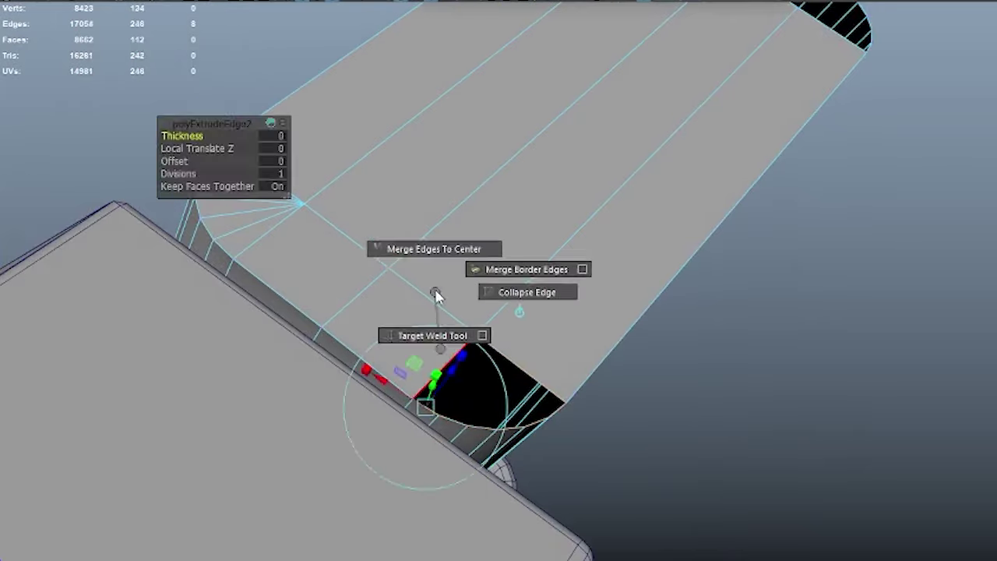
shift+right_drag(455, 252, 452, 208)
mouse_move(452, 218)
alt+mouse_down()
mouse_move(418, 360)
mouse_move(528, 302)
alt+mouse_up()
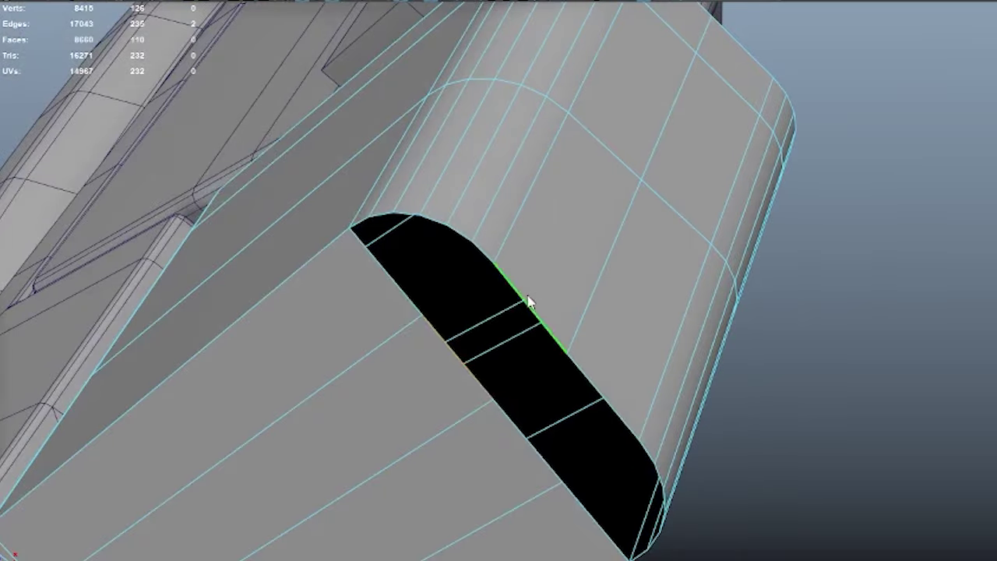
drag(418, 241, 427, 325)
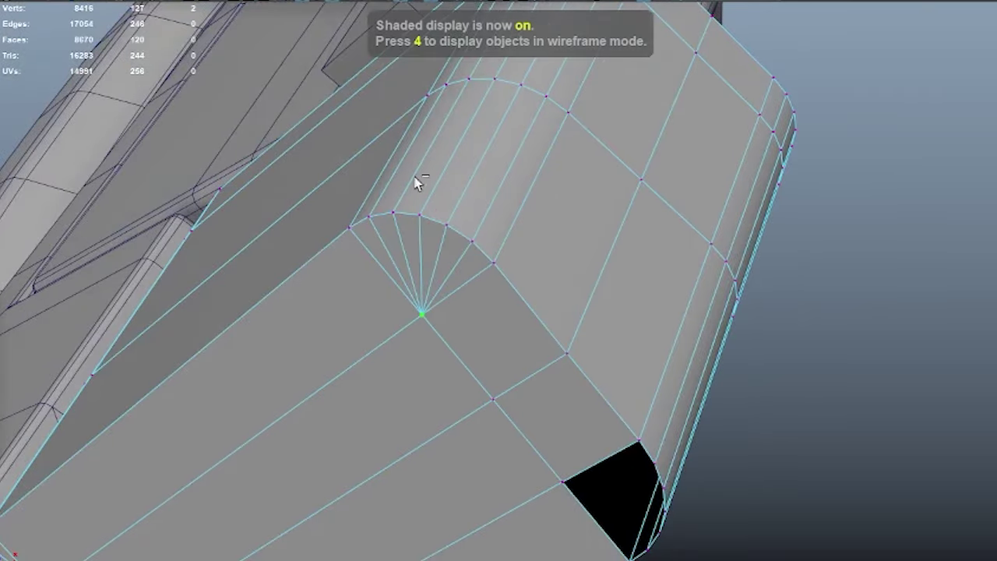
mouse_move(418, 182)
alt+mouse_down()
mouse_move(410, 355)
mouse_move(428, 276)
mouse_move(498, 274)
alt+mouse_up()
click(421, 352)
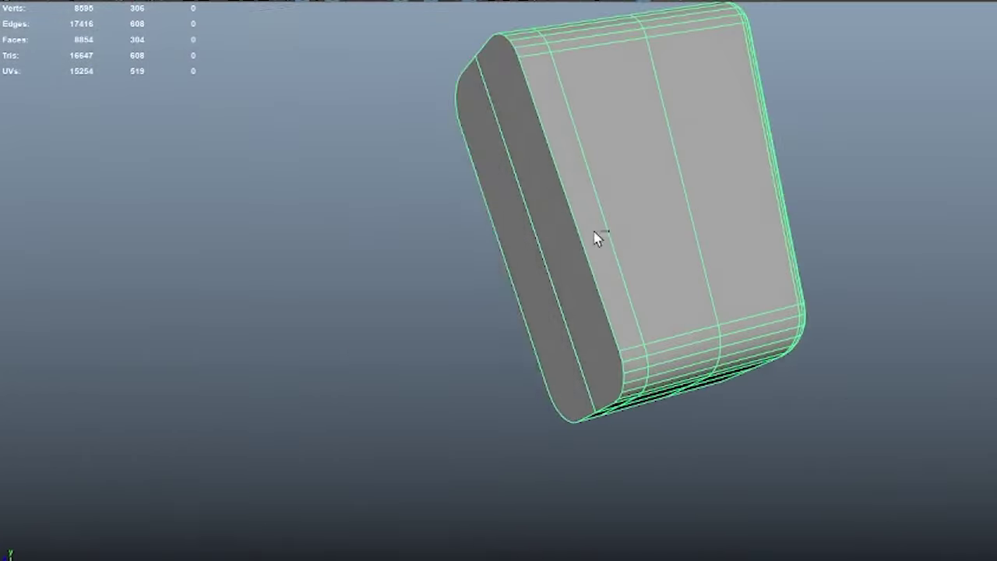
- Delete the link's side faces and extrude the open border edges to fill the hole
key(Delete)
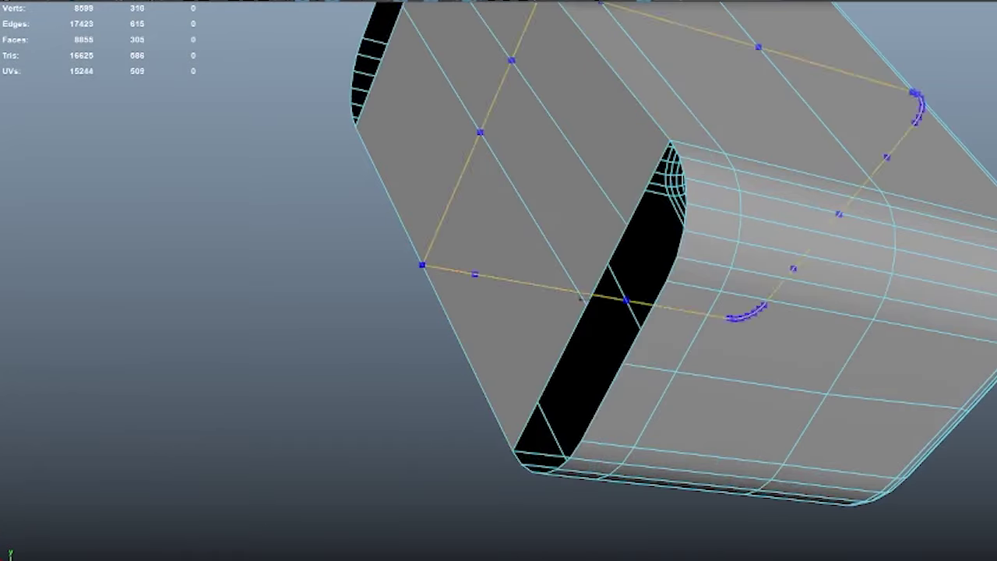
shift+right_click(610, 295)
click(571, 483)
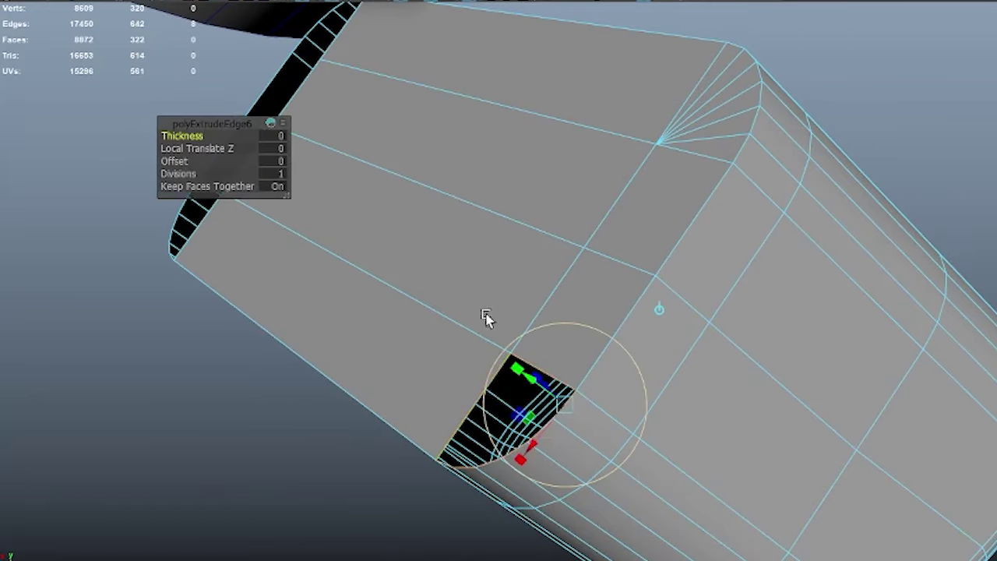
key(4)
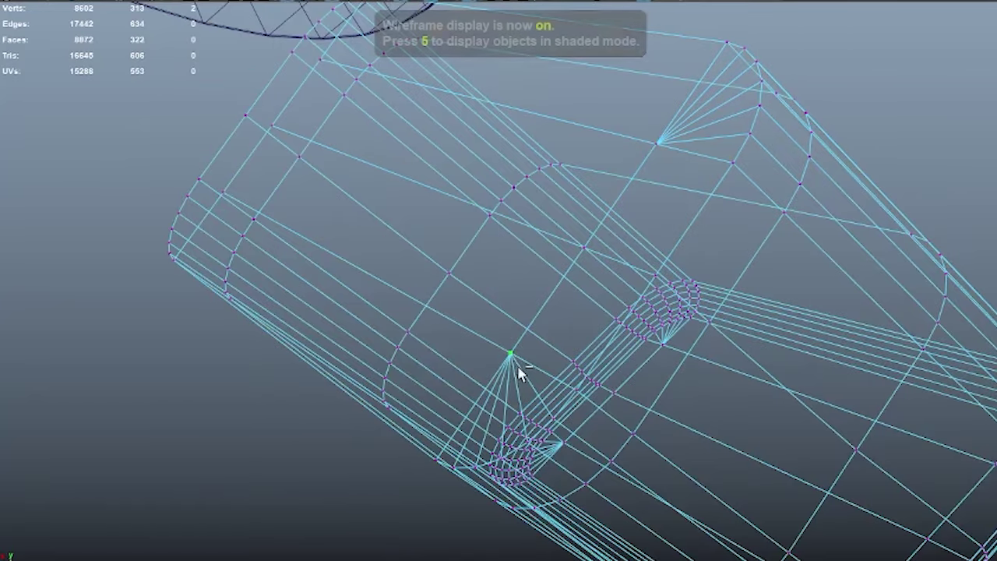
key(5)
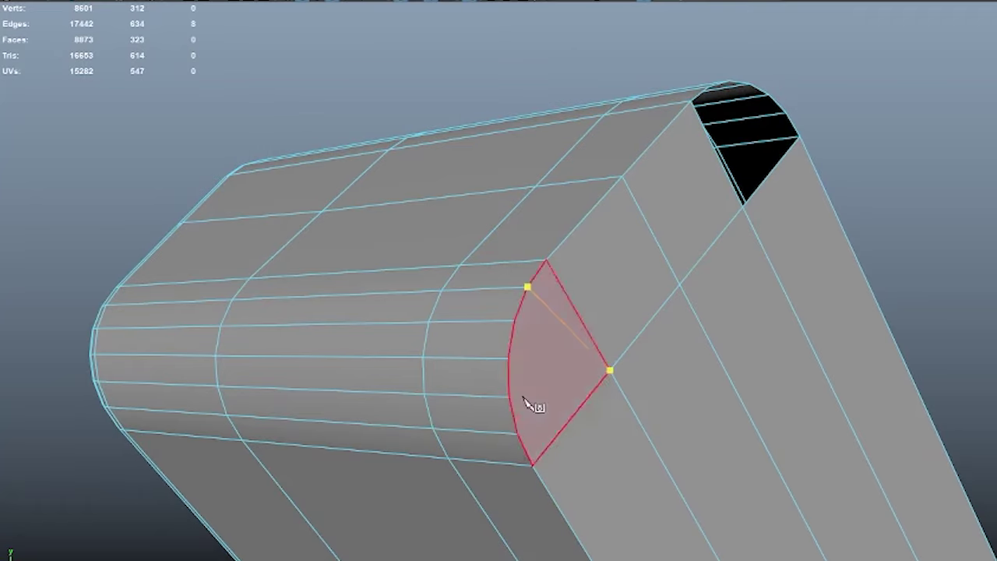
- Multi-Cut new edges across the curved corner faces of the rounded block
click(537, 448)
alt+drag(538, 448, 527, 523)
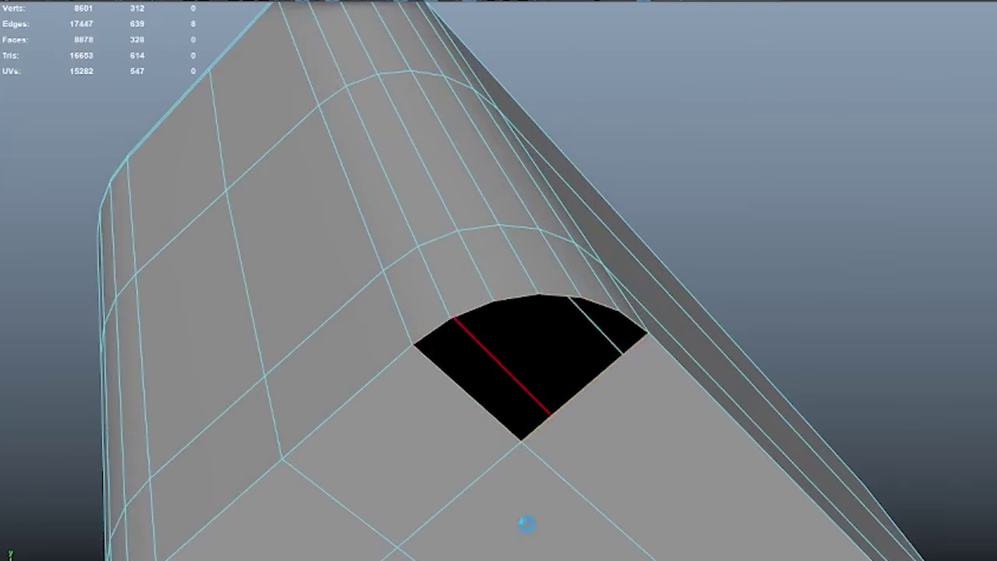
click(637, 357)
mouse_move(637, 357)
alt+mouse_down()
mouse_move(663, 280)
mouse_move(583, 238)
alt+mouse_up()
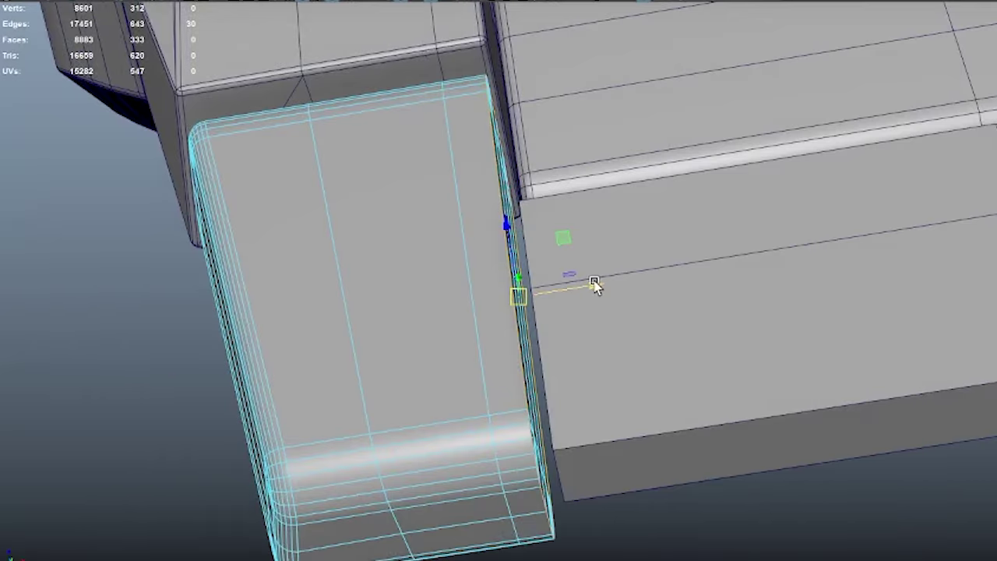
- Cut an edge across the link's side, select the link slab and compare it against the blueprint in wireframe
alt+middle_drag(434, 232, 564, 173)
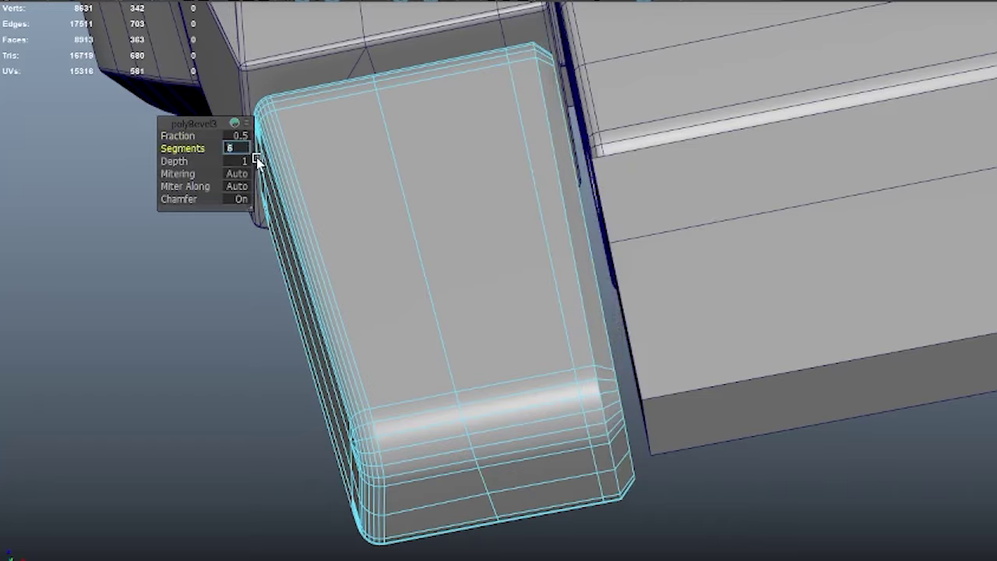
mouse_move(257, 161)
alt+mouse_down()
mouse_move(666, 194)
mouse_move(490, 361)
alt+mouse_up()
mouse_move(454, 329)
alt+mouse_down()
mouse_move(496, 260)
mouse_move(549, 234)
mouse_move(527, 265)
mouse_move(570, 280)
alt+mouse_up()
click(549, 234)
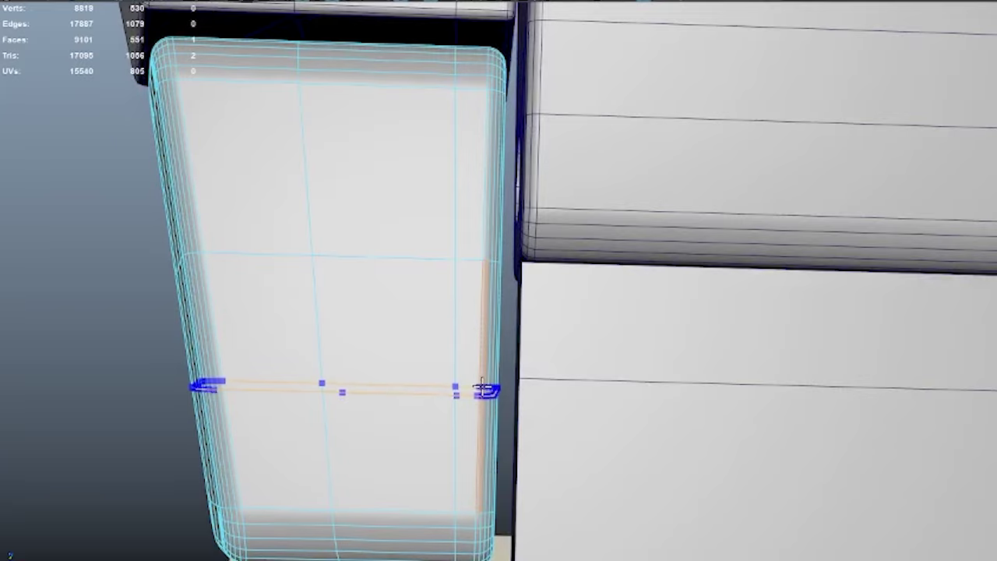
alt+drag(484, 346, 457, 218)
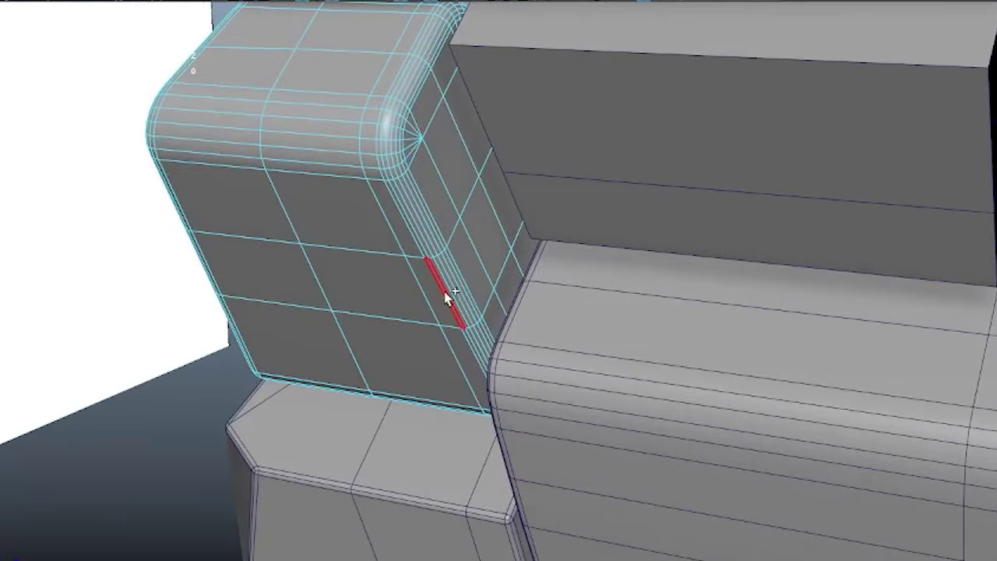
key(4)
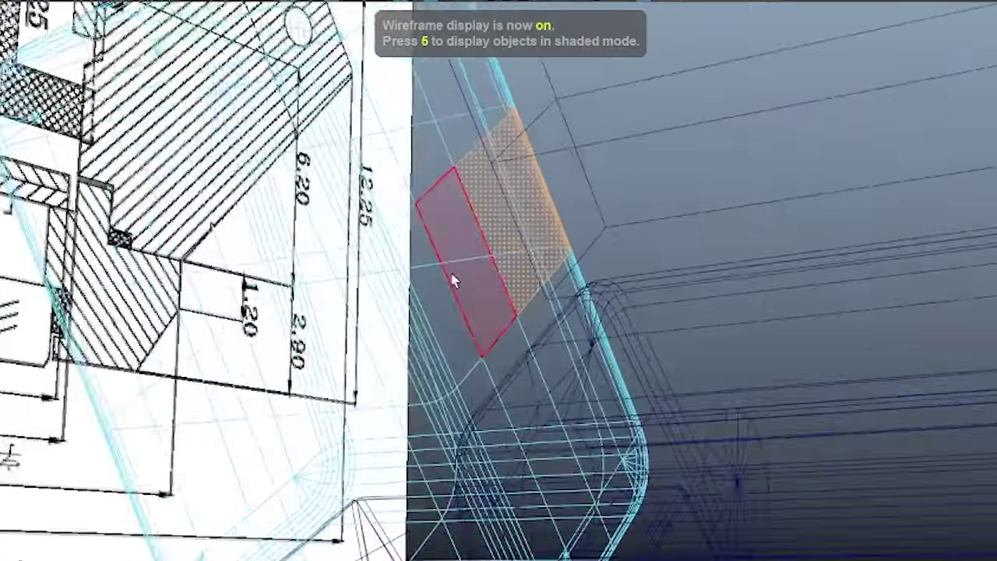
key(5)
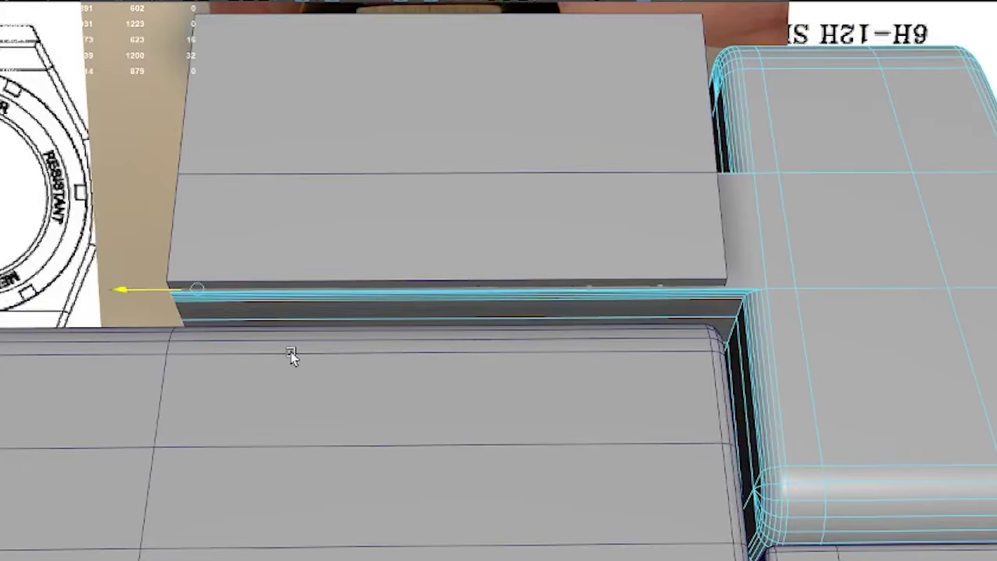
alt+drag(291, 351, 492, 309)
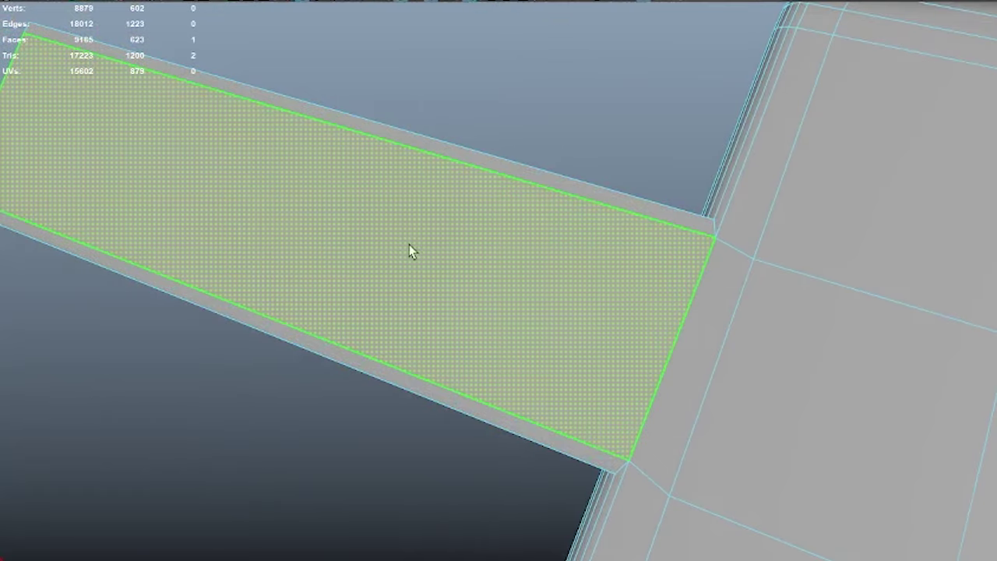
- Bevel the long edge loop along the link to round off its crease
mouse_move(571, 385)
alt+mouse_down()
mouse_move(561, 323)
mouse_move(473, 350)
mouse_move(459, 270)
mouse_move(418, 198)
mouse_move(542, 366)
mouse_move(485, 310)
mouse_move(535, 335)
mouse_move(624, 137)
alt+mouse_up()
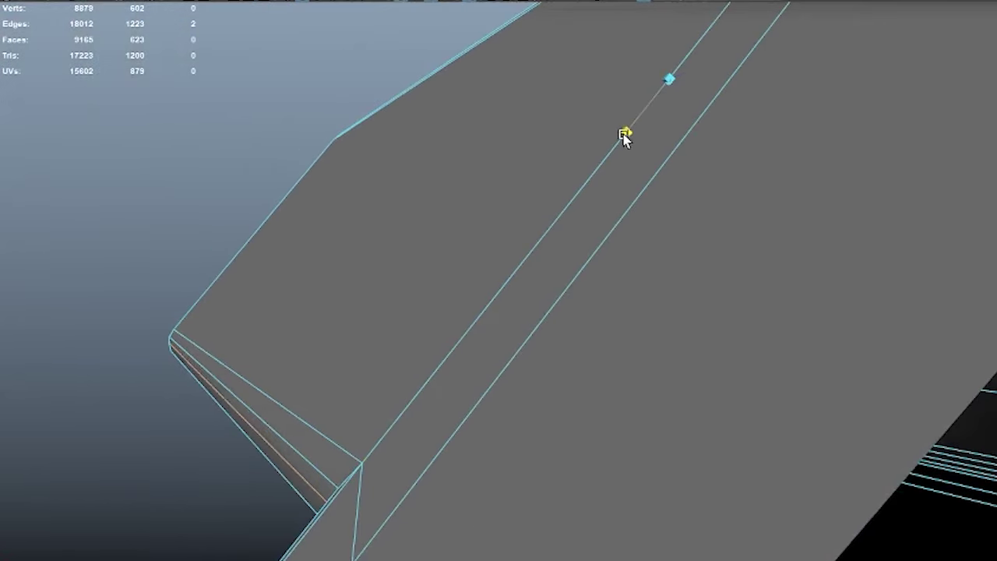
double_click(557, 241)
mouse_move(556, 240)
alt+mouse_down()
mouse_move(496, 263)
mouse_move(498, 221)
mouse_move(543, 293)
mouse_move(635, 196)
mouse_move(561, 237)
alt+mouse_up()
key(ctrl+b)
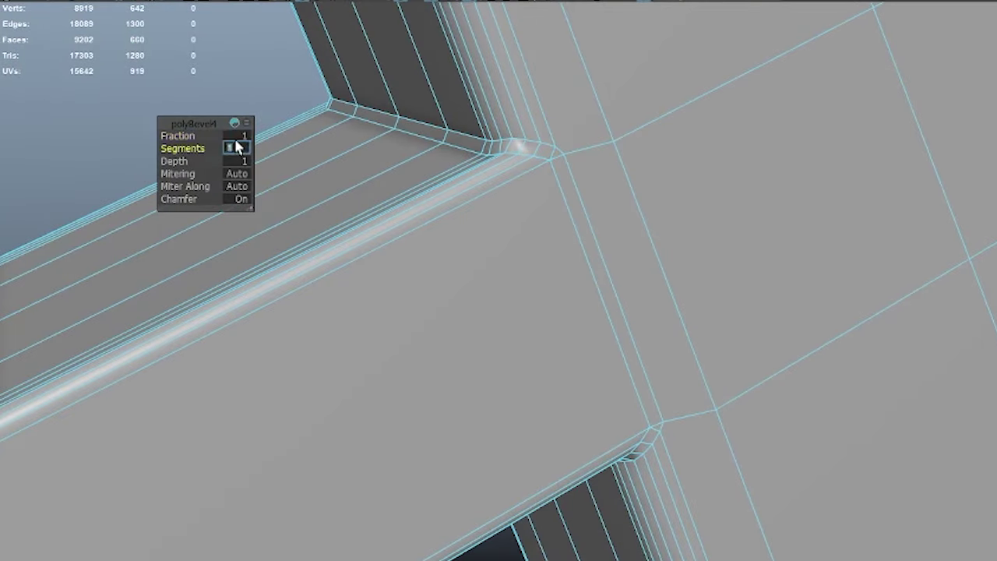
key(F8)
mouse_move(401, 265)
alt+mouse_down()
mouse_move(342, 211)
mouse_move(434, 300)
mouse_move(590, 329)
mouse_move(583, 302)
alt+mouse_up()
mouse_move(619, 177)
alt+mouse_down()
mouse_move(294, 356)
mouse_move(411, 285)
mouse_move(614, 289)
mouse_move(645, 240)
alt+mouse_up()
- Select the strip's face loop, isolate it and start cutting new edges across its face
key(F8)
click(592, 257)
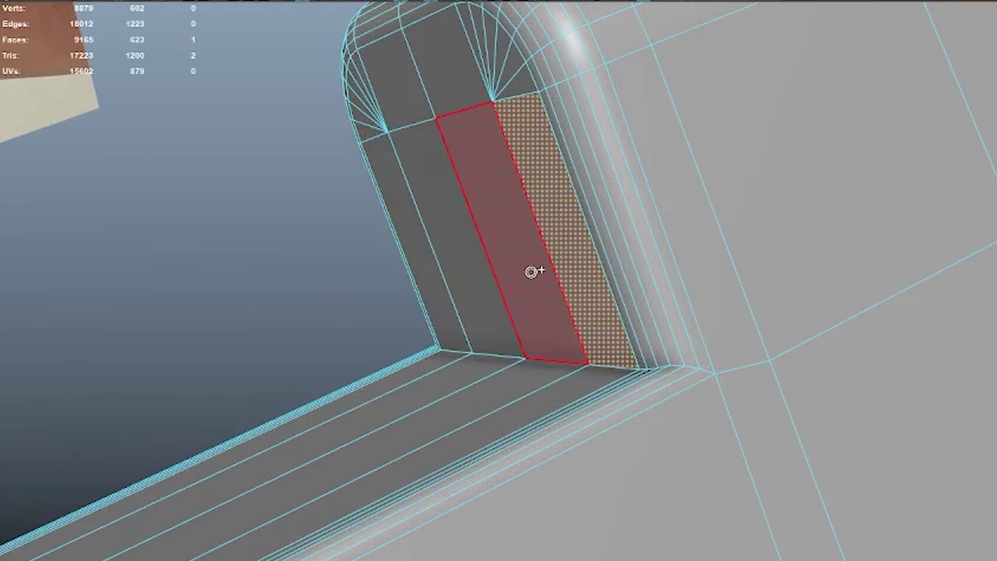
shift+double_click(376, 105)
mouse_move(376, 105)
alt+mouse_down()
mouse_move(479, 38)
mouse_move(535, 281)
mouse_move(554, 163)
mouse_move(501, 233)
mouse_move(516, 445)
mouse_move(578, 165)
alt+mouse_up()
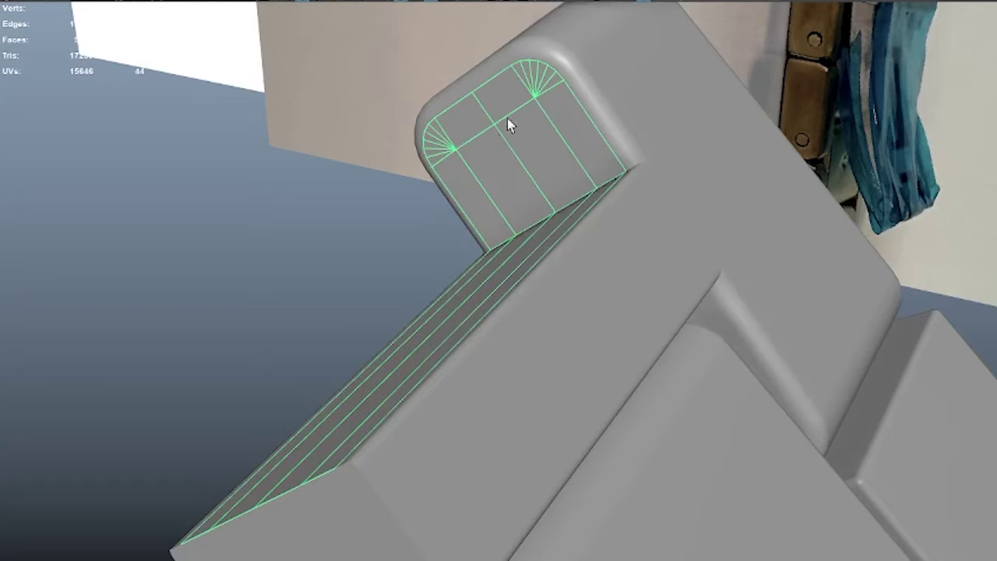
alt+drag(507, 118, 605, 175)
key(ctrl+1)
drag(493, 331, 561, 295)
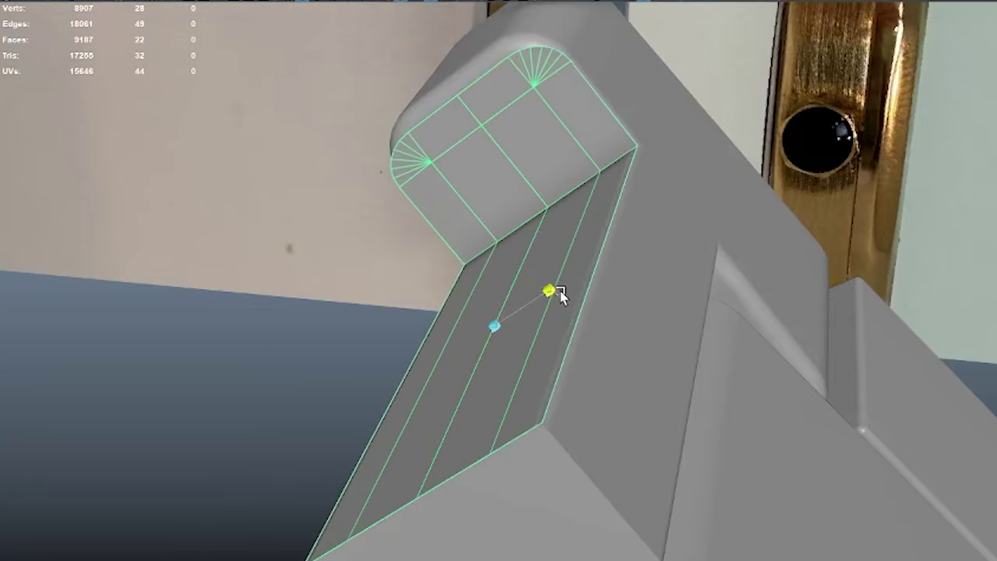
mouse_move(446, 266)
alt+mouse_down()
mouse_move(452, 232)
mouse_move(381, 250)
mouse_move(407, 200)
mouse_move(515, 261)
mouse_move(535, 223)
mouse_move(530, 244)
mouse_move(560, 366)
mouse_move(509, 293)
mouse_move(560, 261)
alt+mouse_up()
click(559, 261)
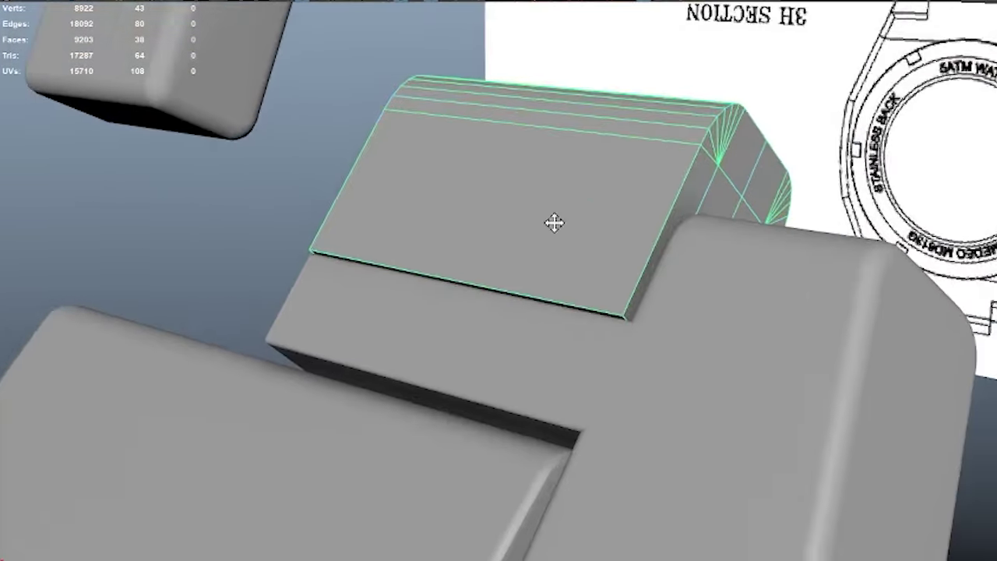
- Bevel the link's top edge and select the vertices at its ends
alt+drag(554, 224, 578, 207)
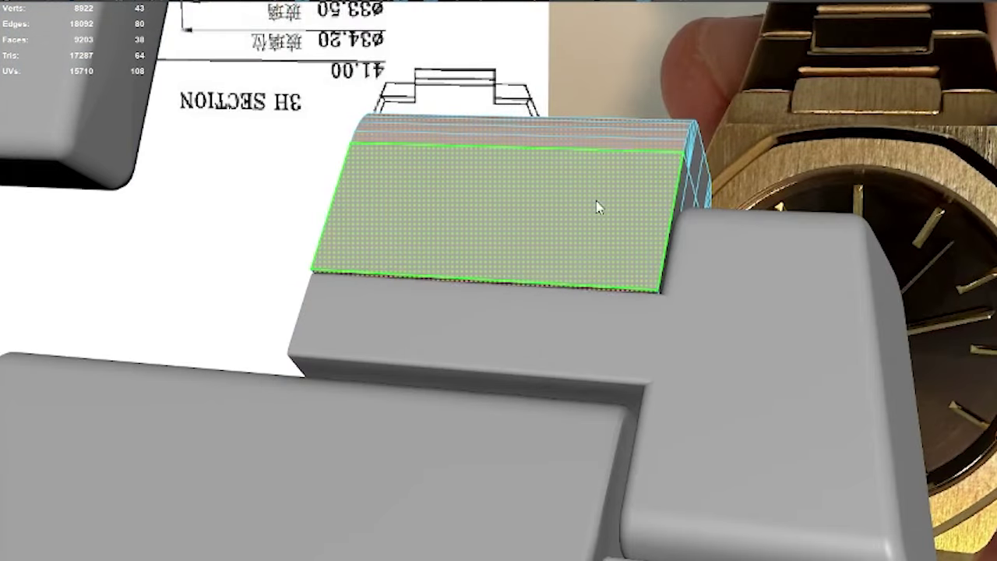
key(5)
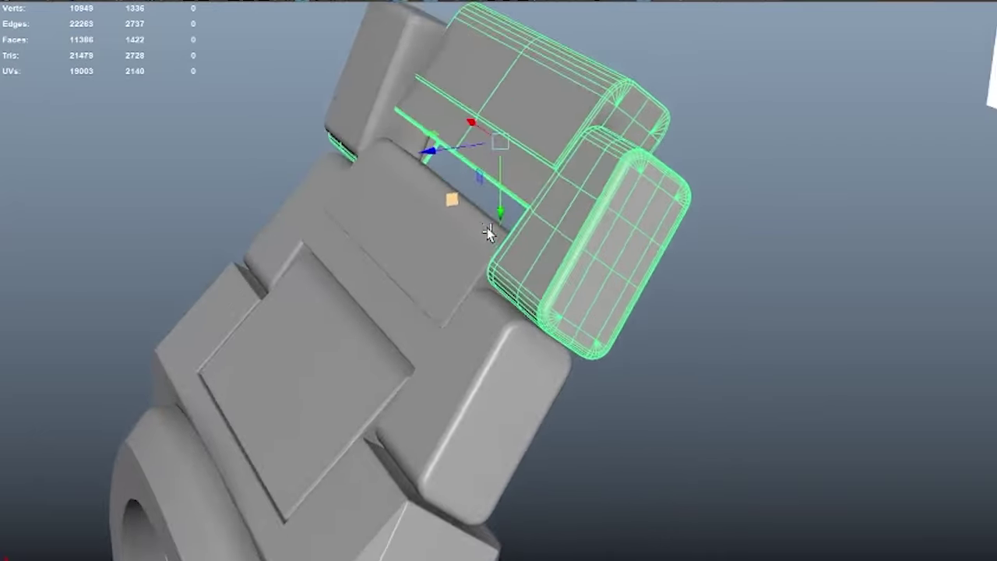
key(4)
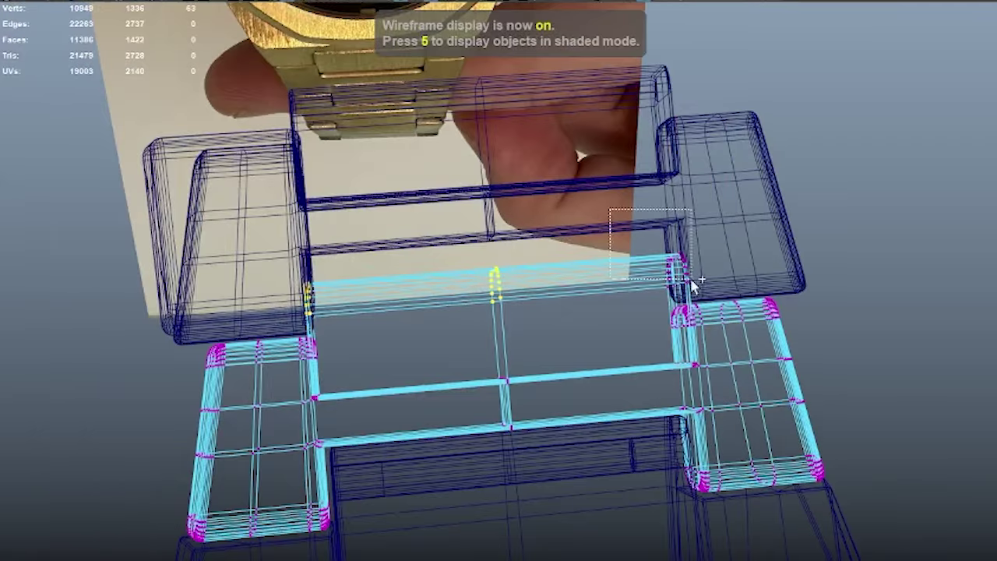
shift+drag(691, 282, 691, 282)
key(5)
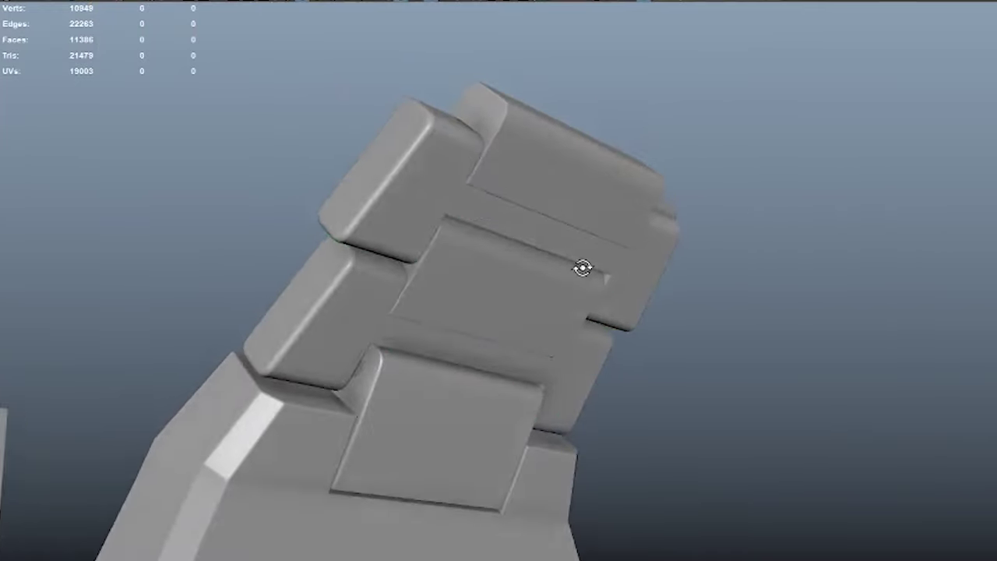
- Move the end link piece against the bracelet so it lines up with the photo
click(457, 201)
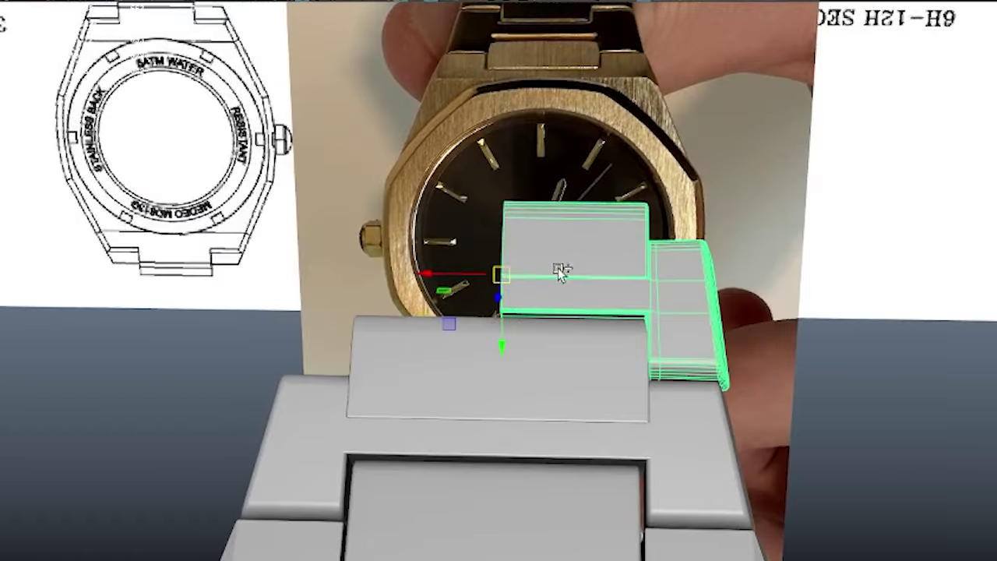
alt+drag(558, 268, 615, 273)
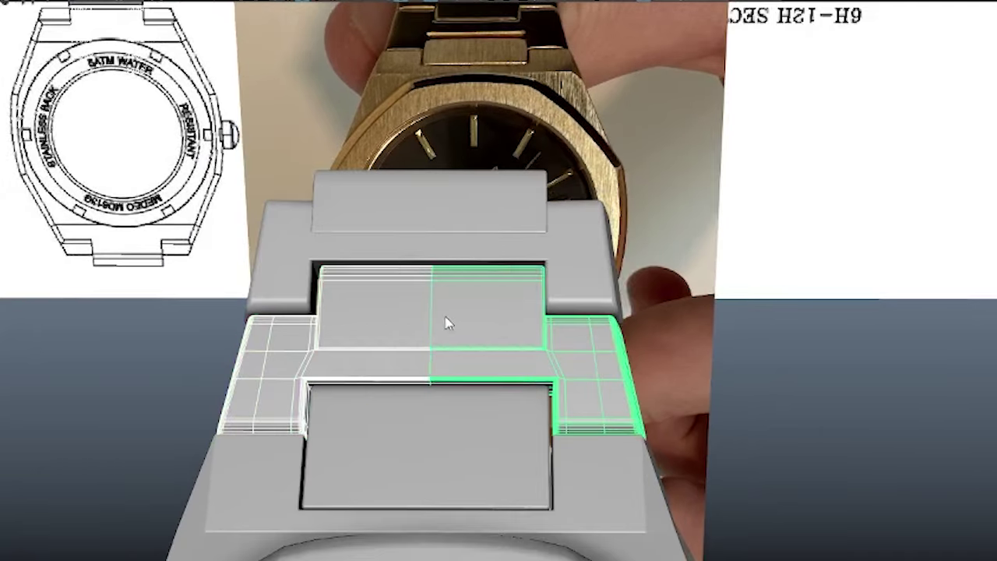
right_drag(445, 328, 424, 331)
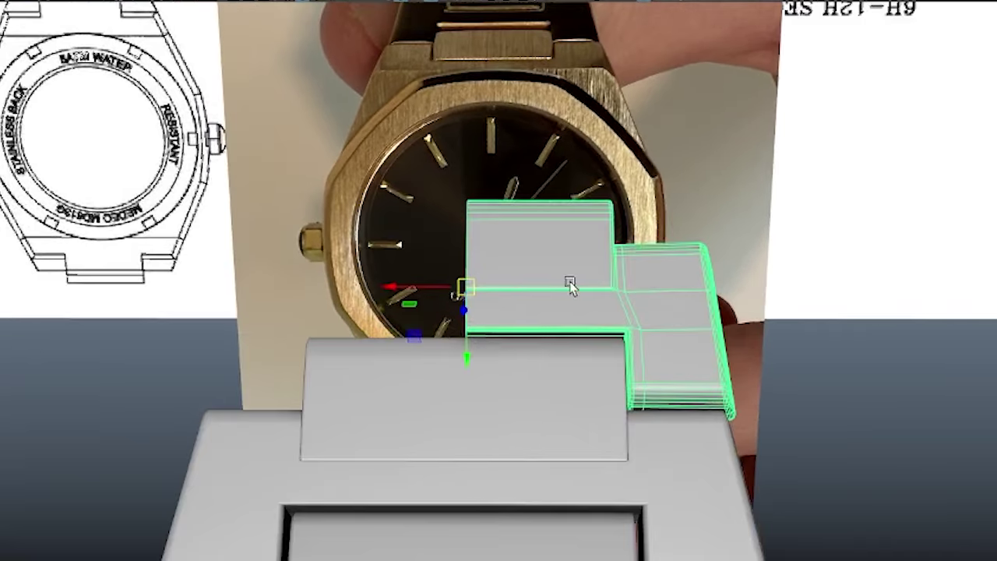
shift+right_drag(511, 269, 513, 290)
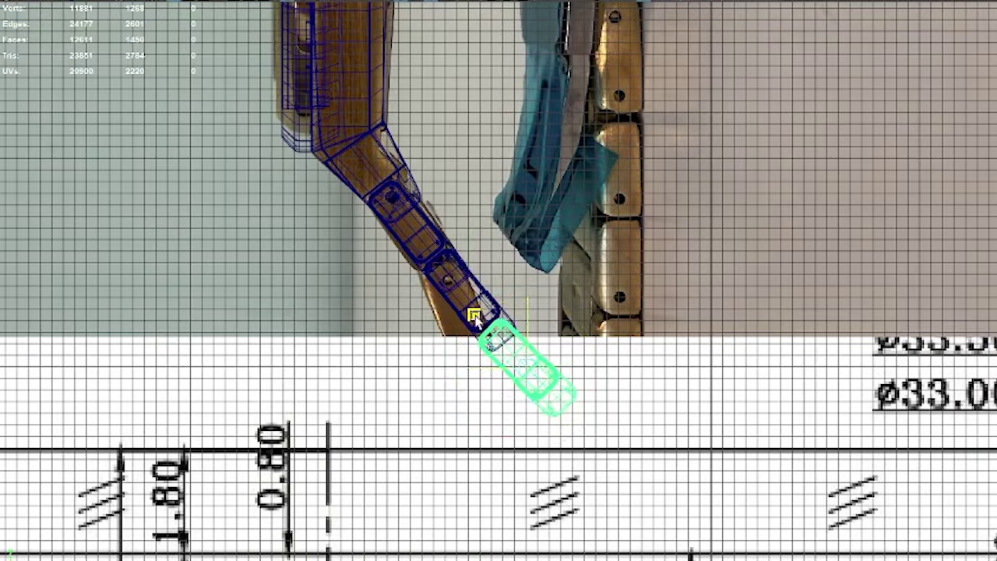
- Select the top end link and move it down beside the top of the curved chain
scroll(581, 389, down, 3)
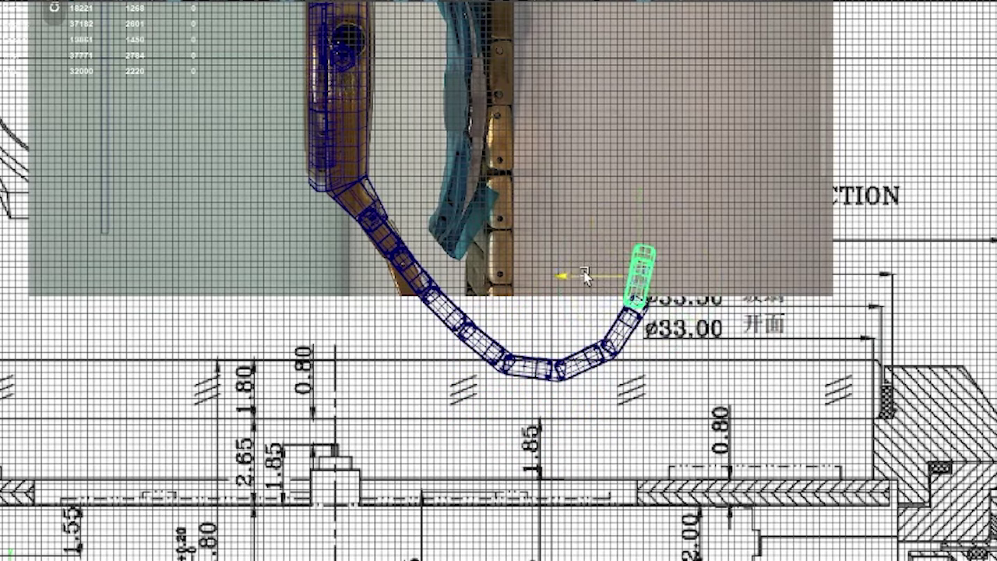
scroll(362, 233, up, 1)
click(675, 248)
alt+middle_drag(709, 229, 616, 360)
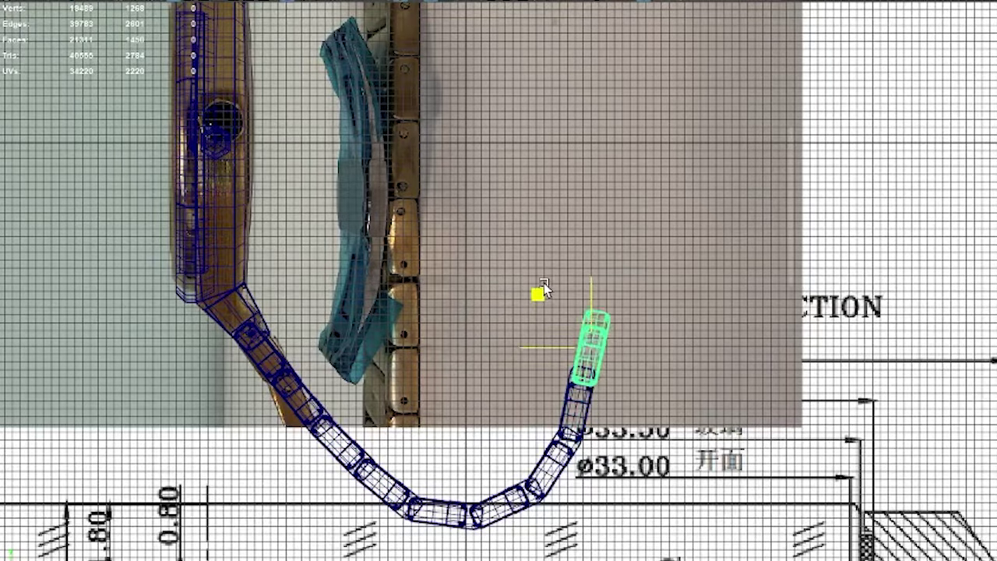
click(623, 243)
scroll(573, 168, up, 1)
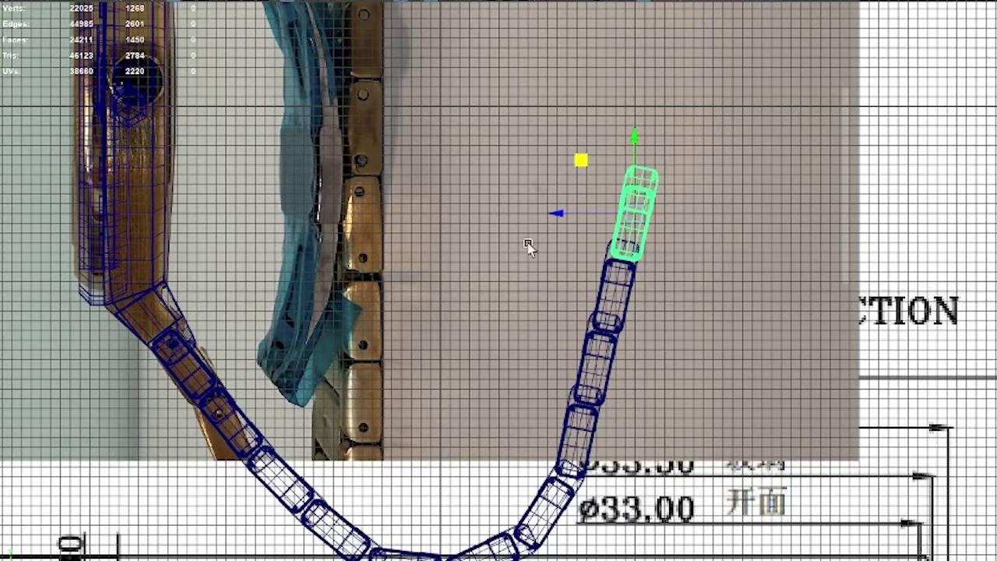
alt+middle_drag(529, 247, 581, 136)
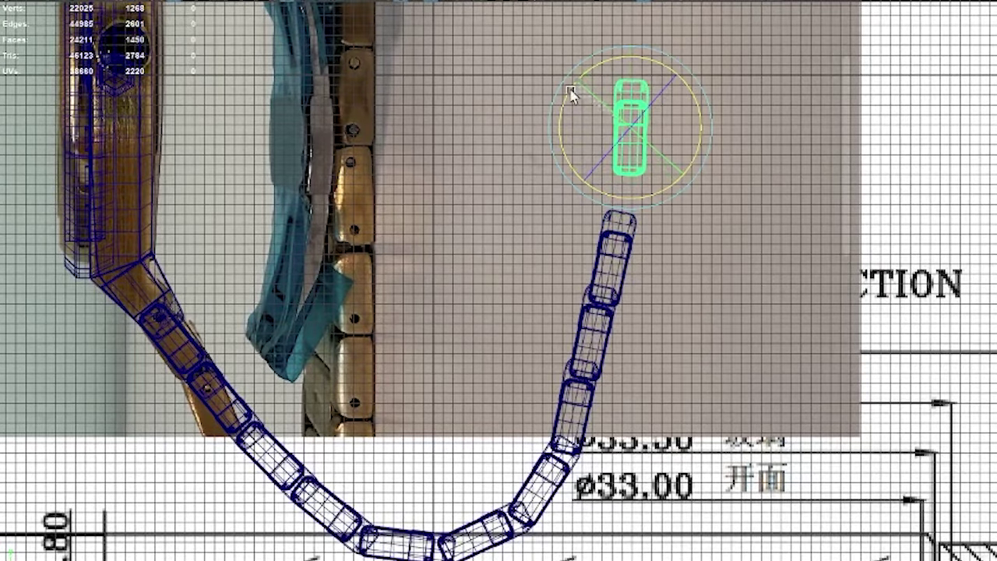
mouse_move(586, 158)
alt+mouse_down()
mouse_move(541, 283)
mouse_move(390, 307)
mouse_move(578, 278)
mouse_move(507, 341)
mouse_move(463, 285)
mouse_move(465, 319)
mouse_move(499, 253)
mouse_move(490, 290)
alt+mouse_up()
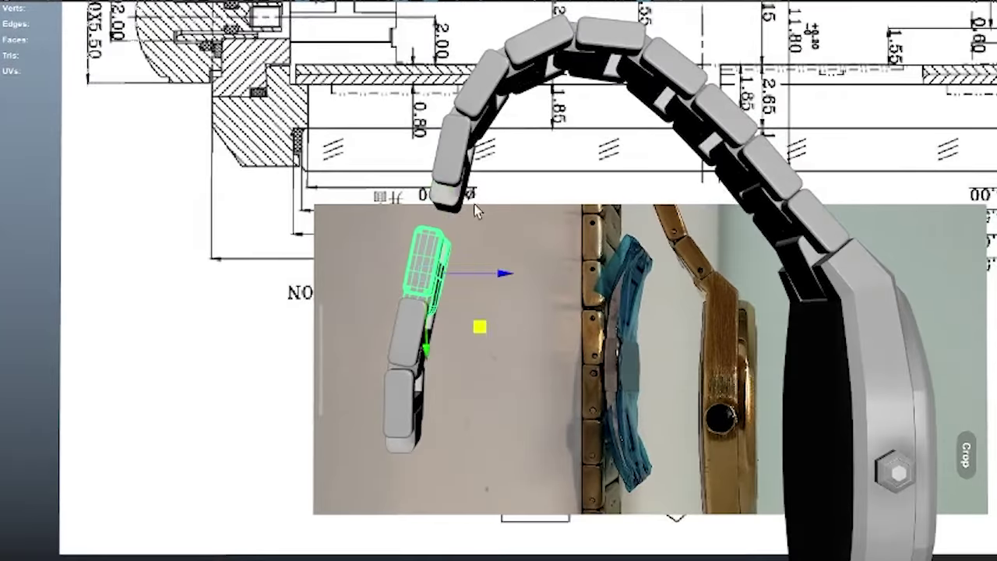
alt+right_drag(477, 212, 479, 351)
drag(499, 173, 506, 300)
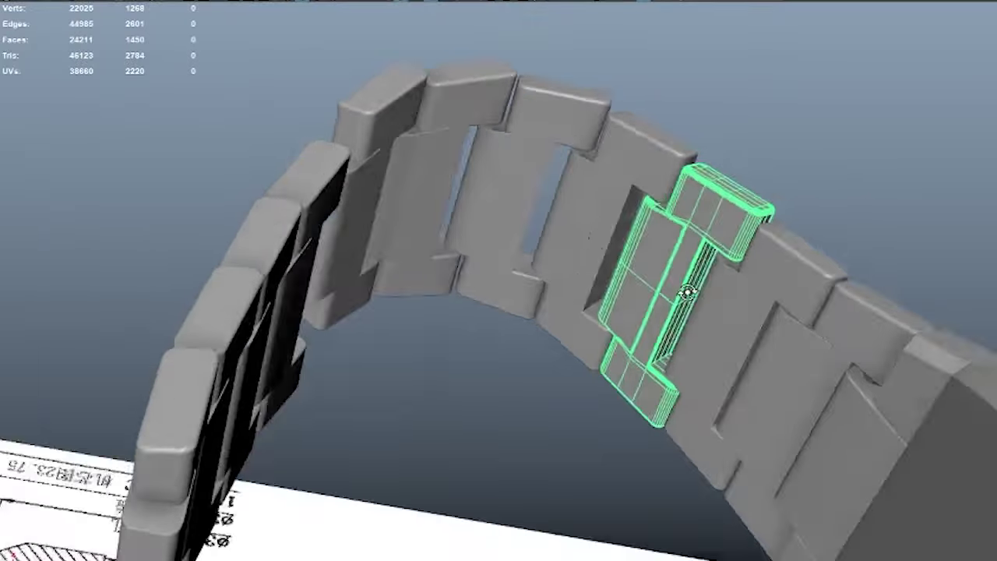
- Inspect the halved link from several angles in wireframe and shaded views
key(4)
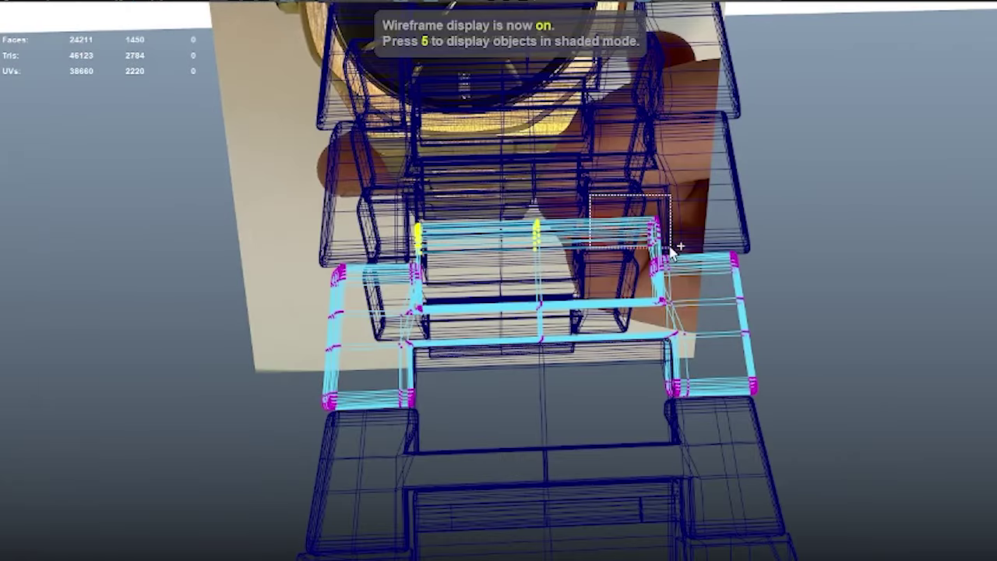
key(5)
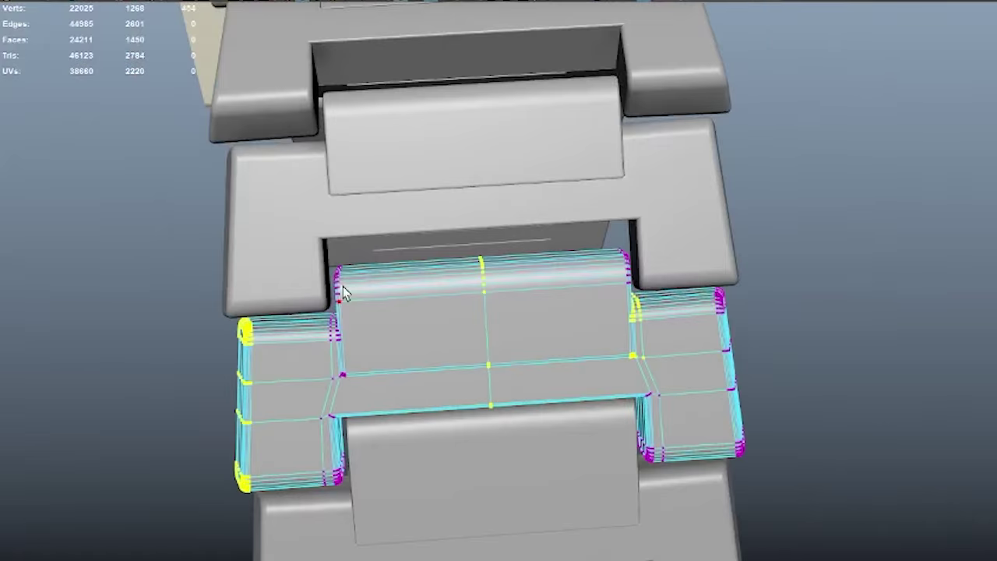
key(4)
key(5)
alt+drag(686, 232, 397, 269)
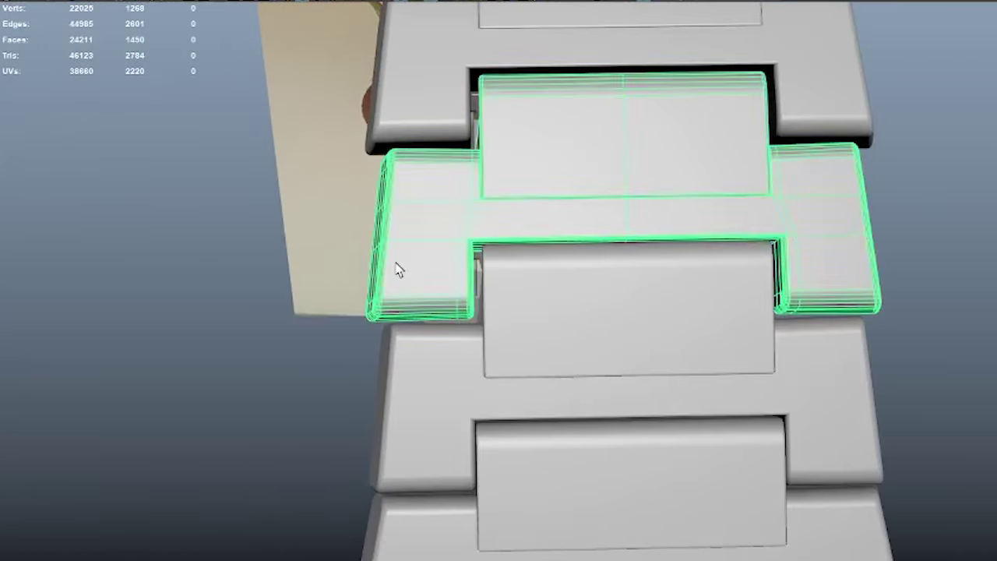
alt+drag(399, 323, 568, 248)
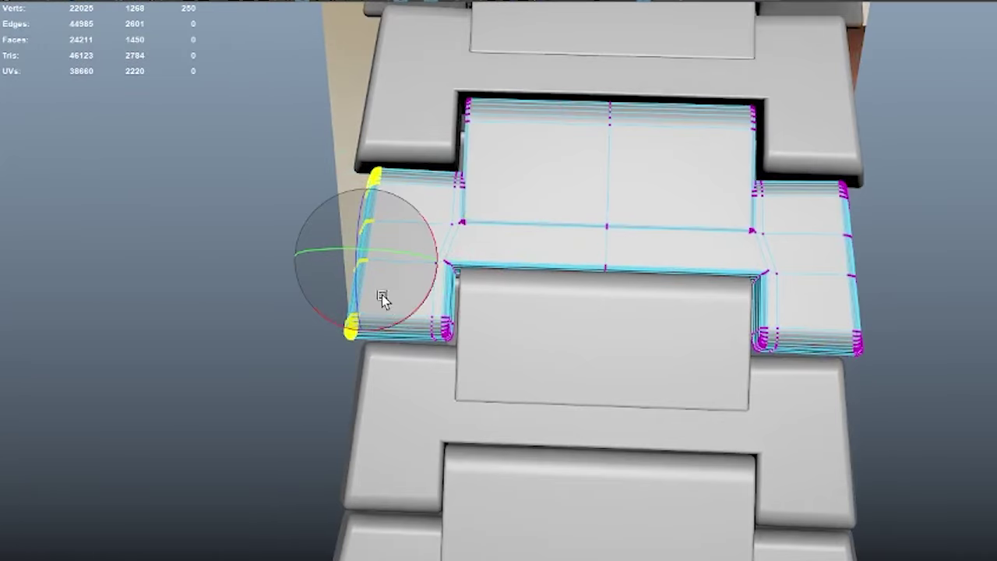
alt+drag(409, 275, 573, 259)
mouse_move(699, 261)
alt+mouse_down()
mouse_move(568, 196)
mouse_move(523, 230)
alt+mouse_up()
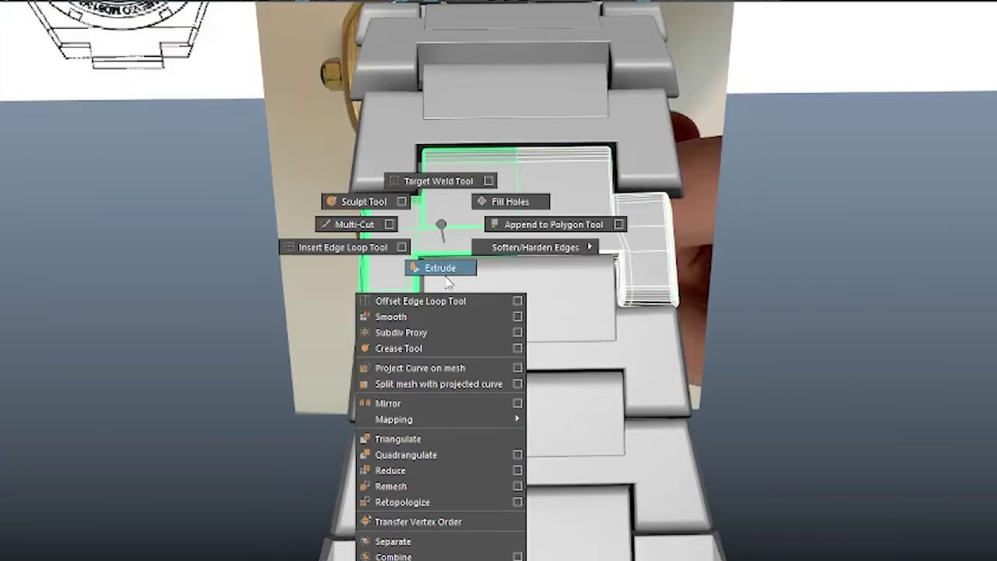
key(4)
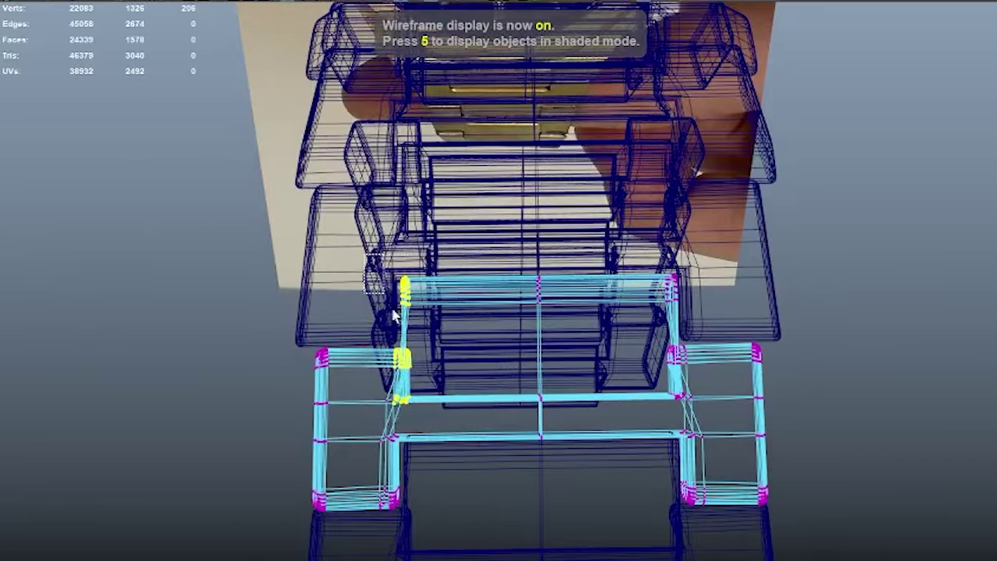
key(5)
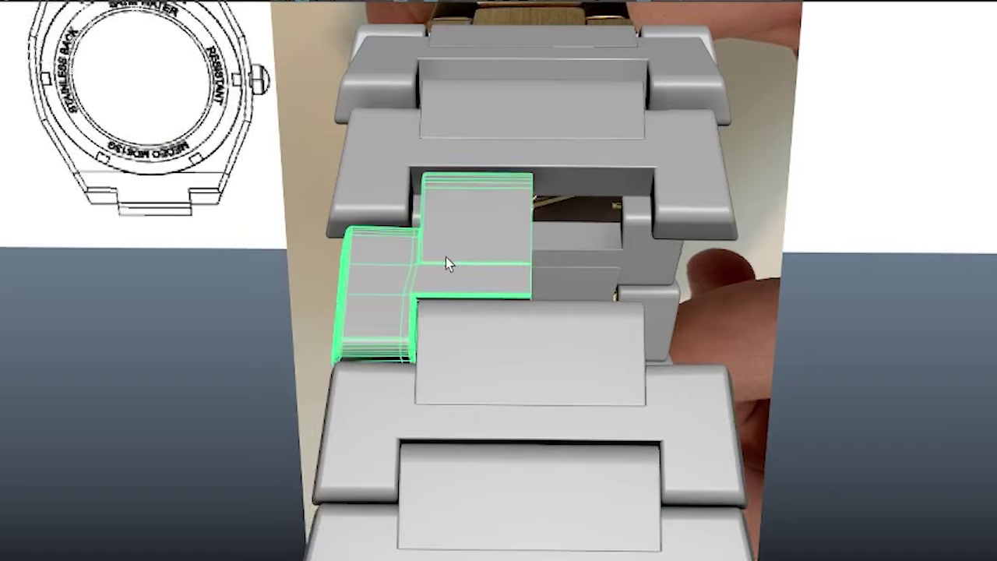
key(4)
key(5)
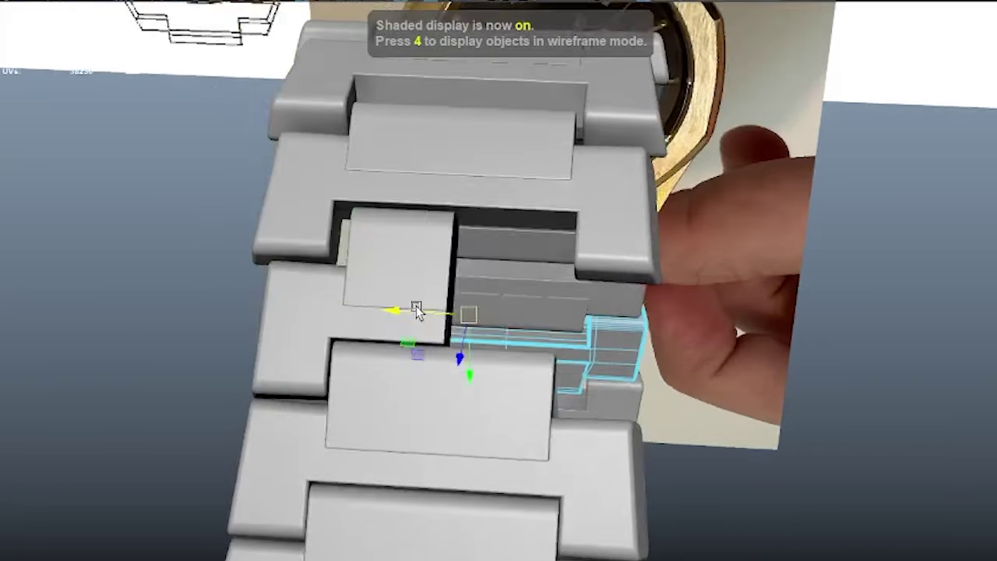
- Select the other piece's cut-edge vertices and mirror it into a full symmetric link with merged seam
click(411, 304)
key(f)
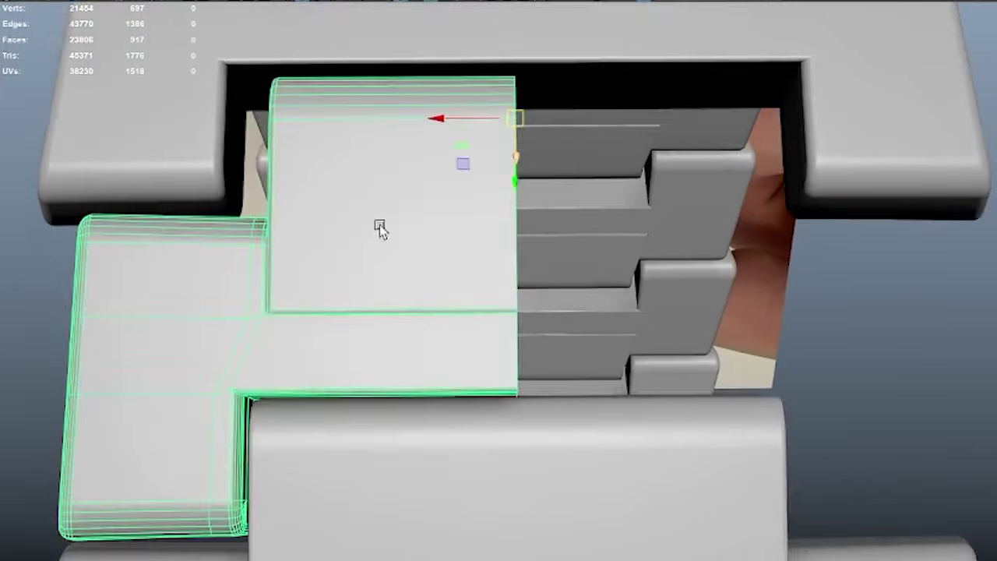
key(4)
key(5)
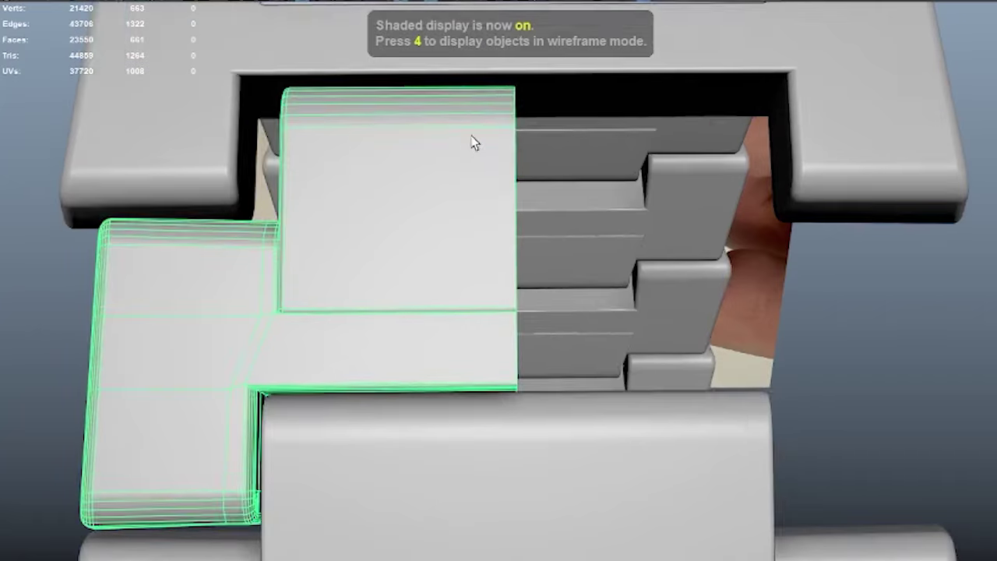
drag(484, 73, 652, 467)
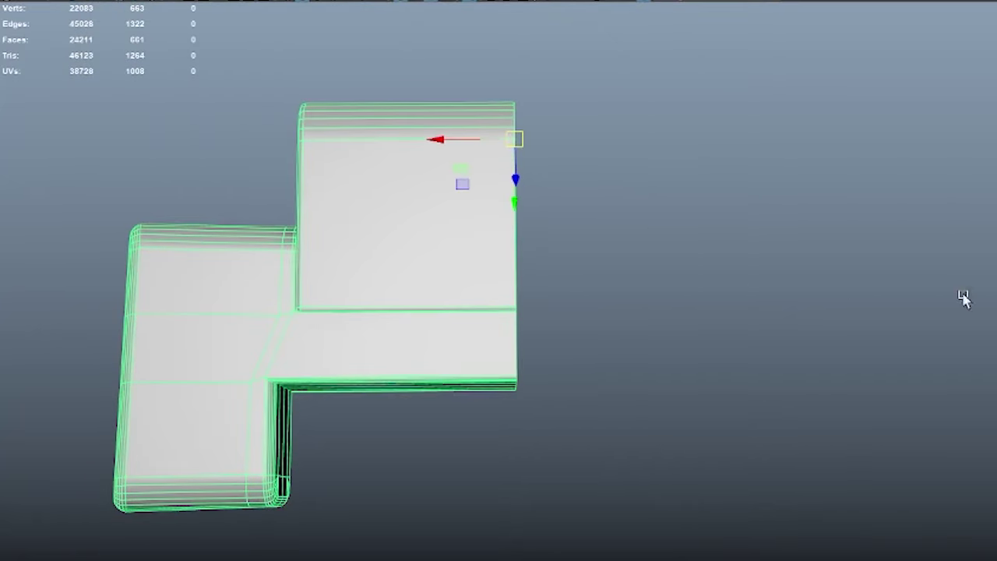
shift+right_drag(449, 268, 390, 445)
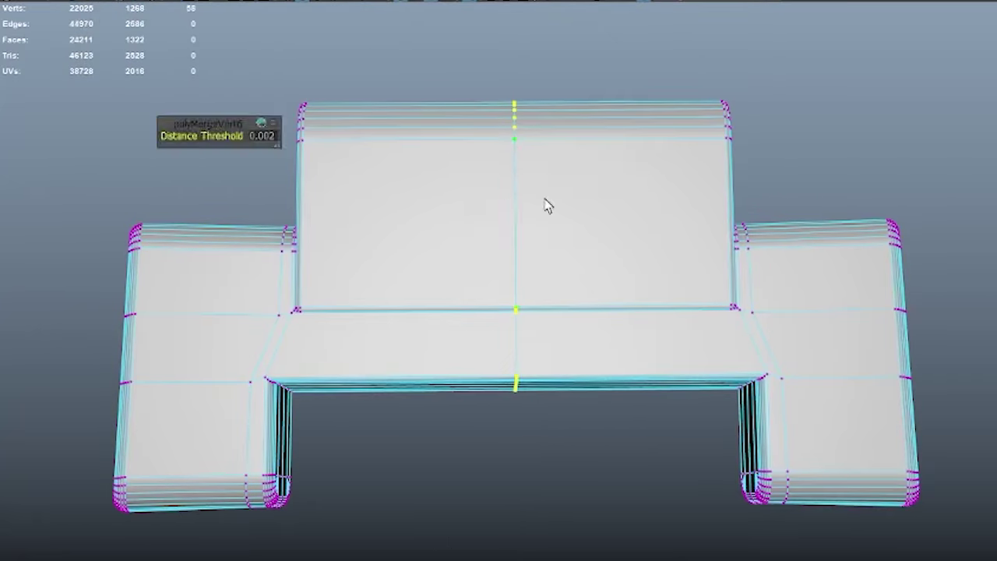
mouse_move(545, 205)
alt+mouse_down()
mouse_move(322, 272)
mouse_move(434, 385)
mouse_move(614, 289)
mouse_move(465, 342)
mouse_move(547, 247)
mouse_move(521, 385)
mouse_move(630, 328)
mouse_move(634, 372)
alt+mouse_up()
- Inspect the reshaped link in wireframe and shaded views, then tilt it to follow the bracelet curve
key(4)
key(5)
alt+drag(564, 363, 625, 346)
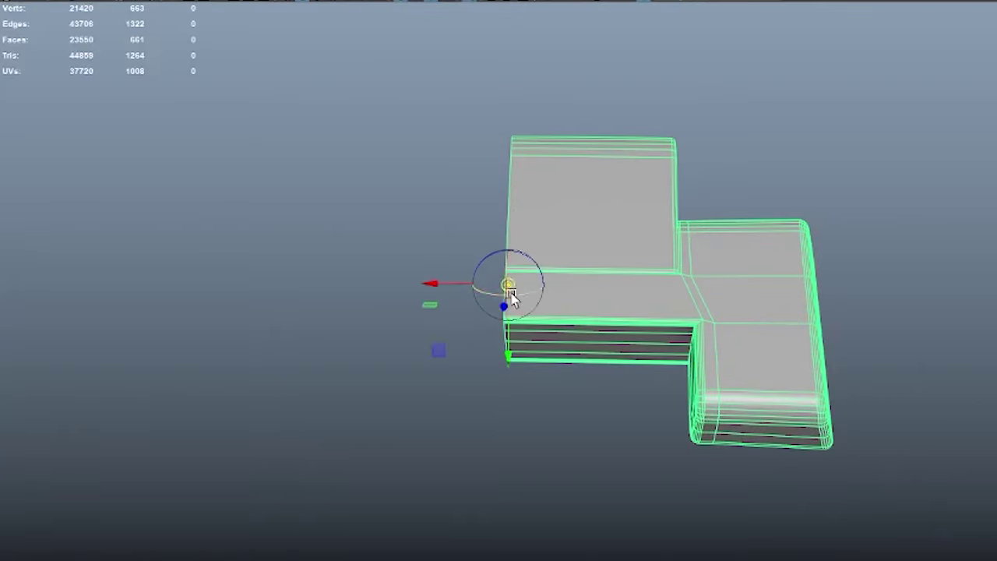
key(4)
key(5)
mouse_move(554, 270)
alt+mouse_down()
mouse_move(535, 345)
mouse_move(566, 284)
alt+mouse_up()
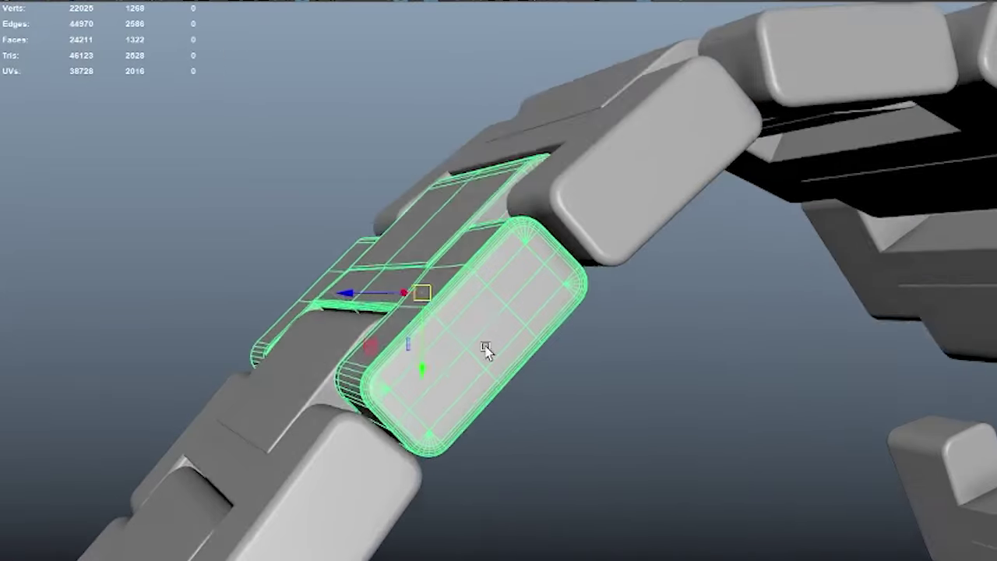
key(e)
mouse_move(485, 350)
mouse_down()
mouse_move(396, 374)
mouse_move(348, 301)
mouse_move(479, 263)
mouse_move(518, 281)
mouse_up()
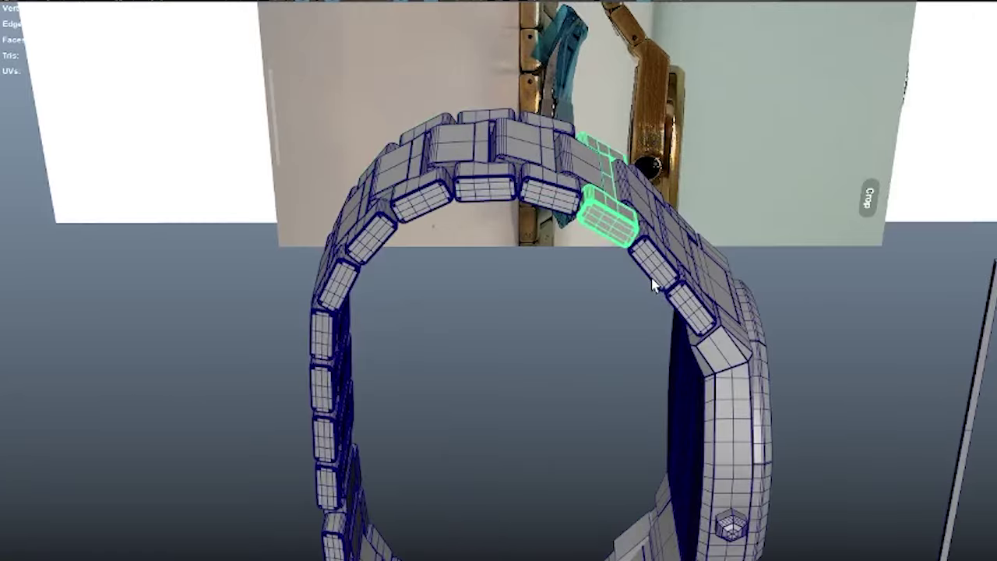
- Switch to object selection and select a lower bracelet link together with its side pieces
alt+drag(653, 286, 343, 398)
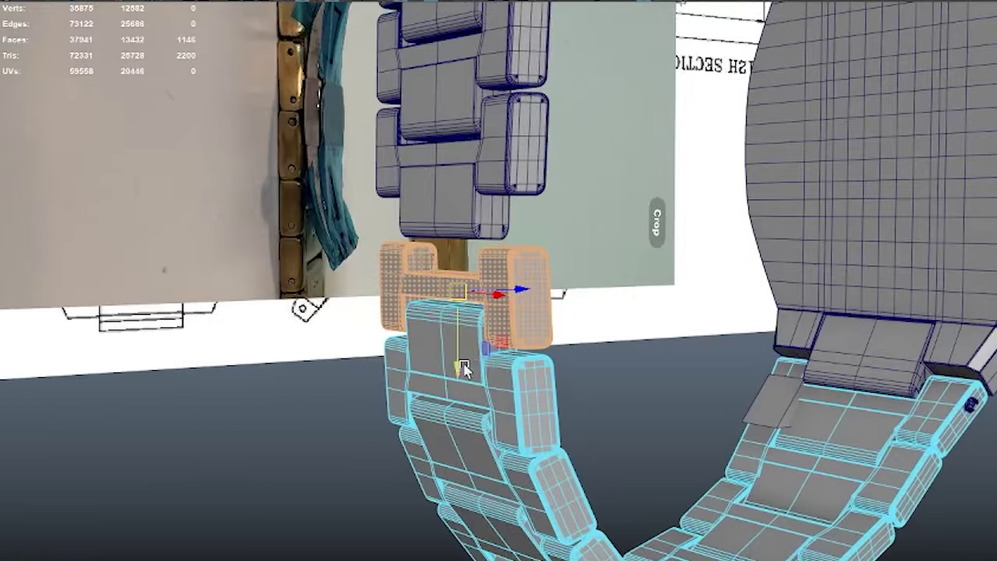
shift+right_drag(432, 269, 474, 487)
key(F8)
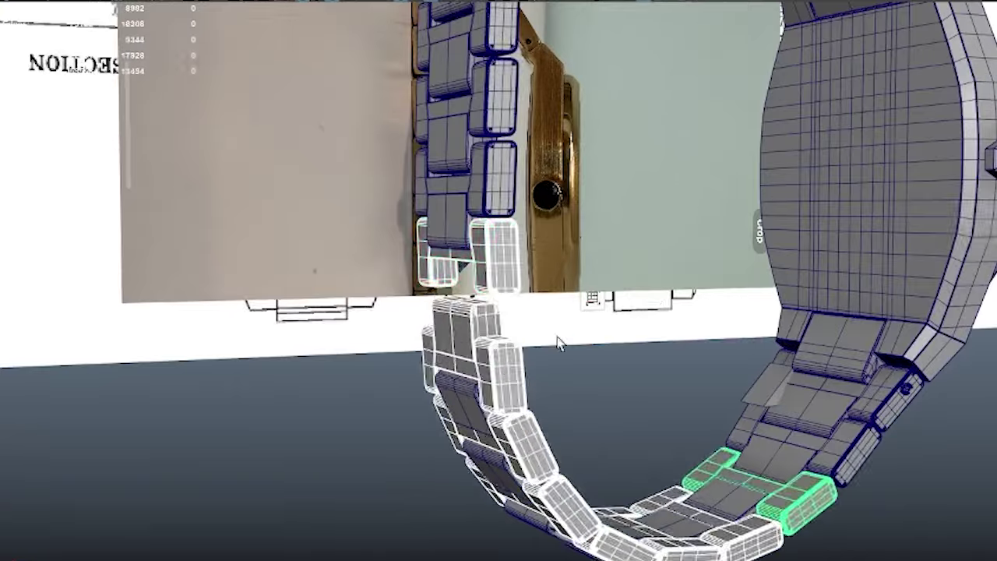
click(499, 260)
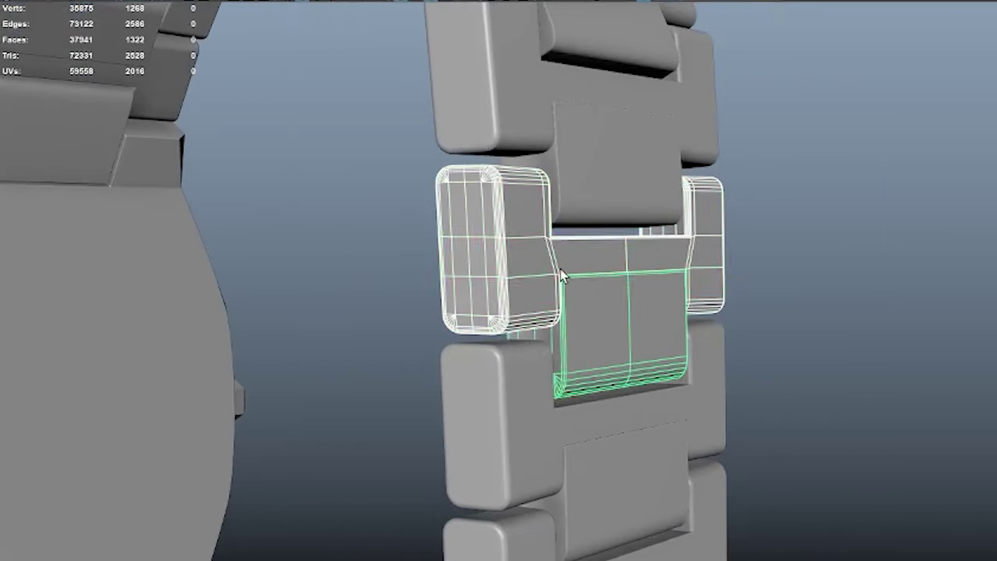
click(584, 281)
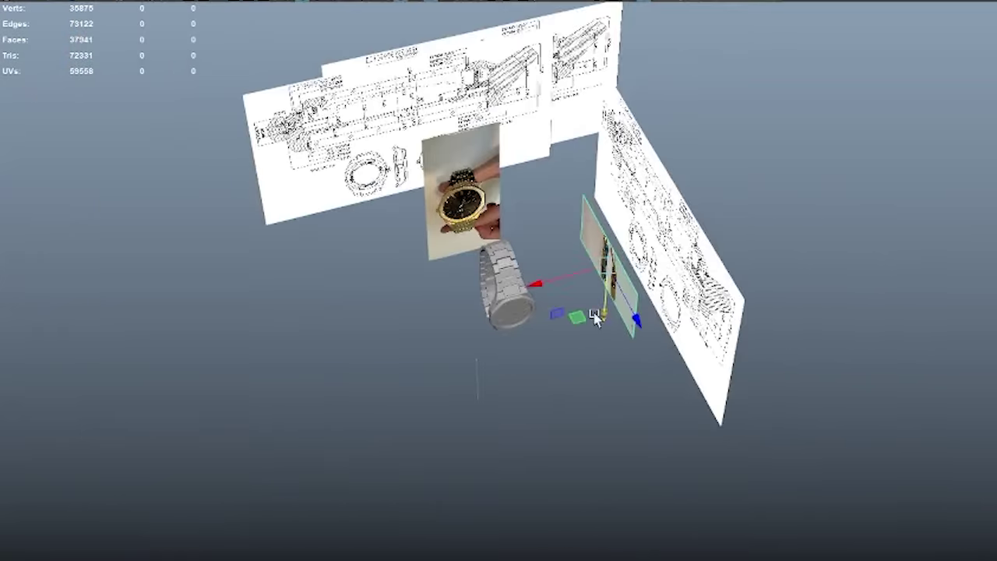
alt+drag(436, 312, 347, 341)
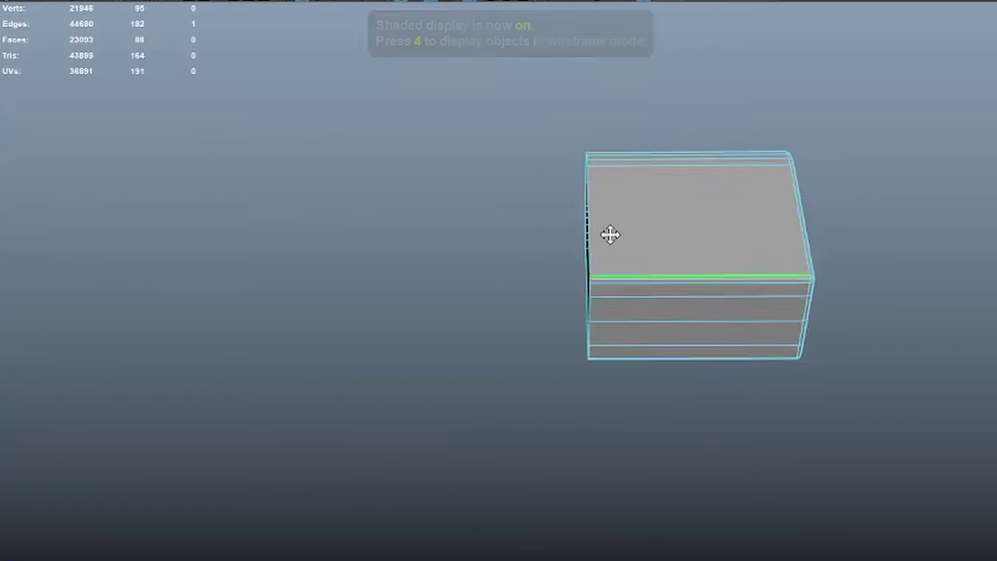
- Mirror the half box into a full centre block and isolate it
key(ctrl+shift+d)
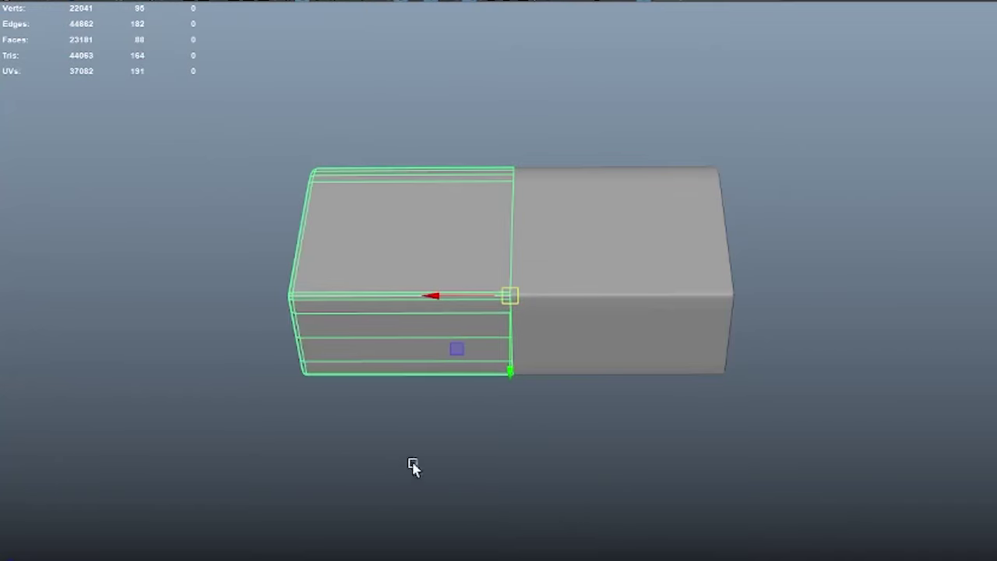
shift+click(499, 244)
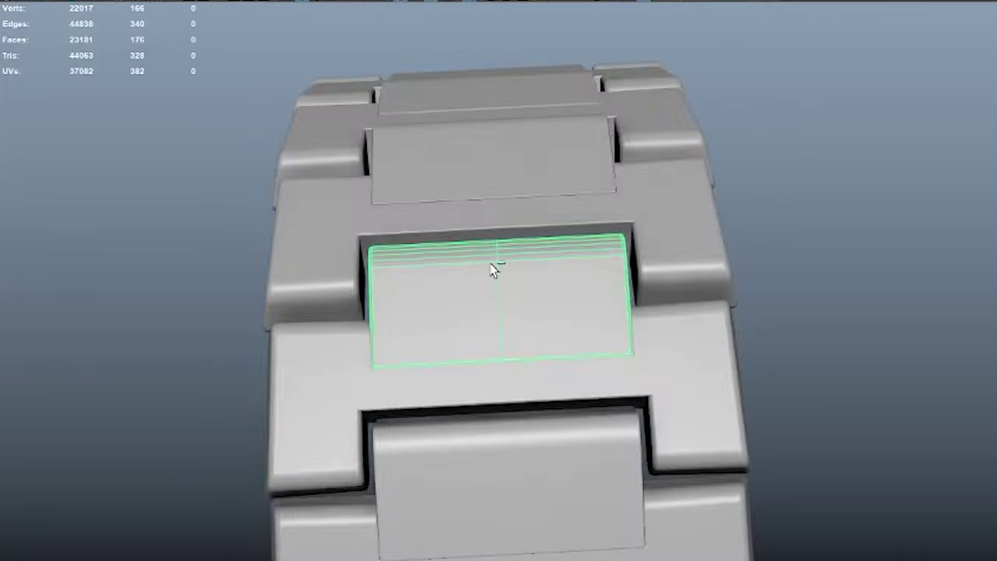
key(ctrl+1)
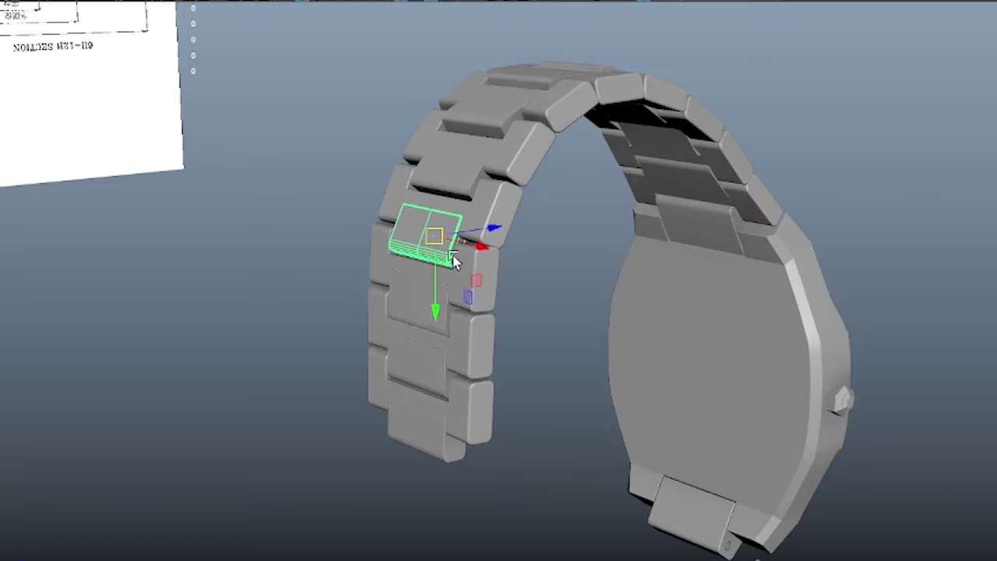
- Select the lowest link in the chain and frame it at an angled view
shift+click(431, 380)
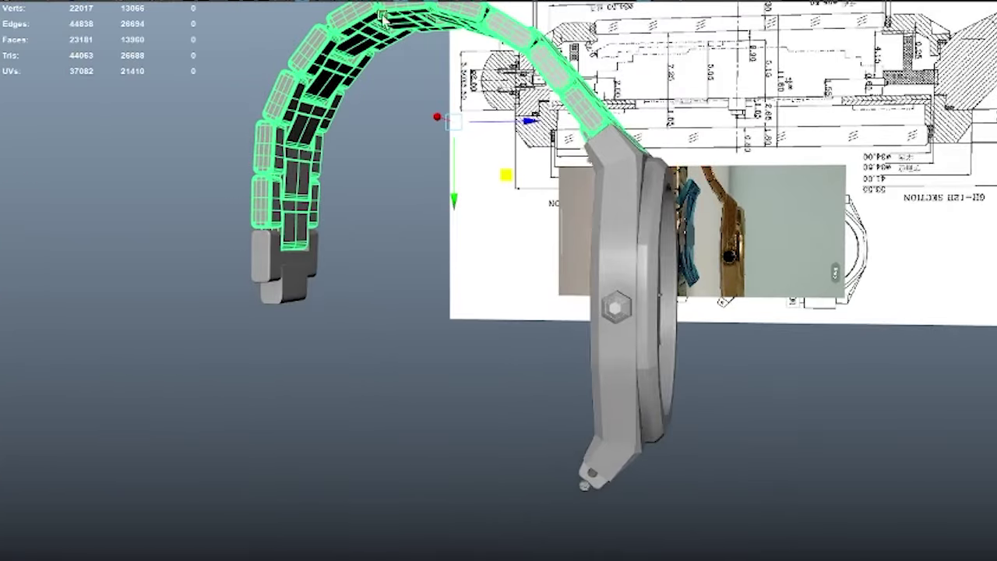
mouse_move(615, 310)
alt+mouse_down()
mouse_move(638, 315)
mouse_move(530, 302)
alt+mouse_up()
alt+drag(516, 303, 506, 296)
click(377, 227)
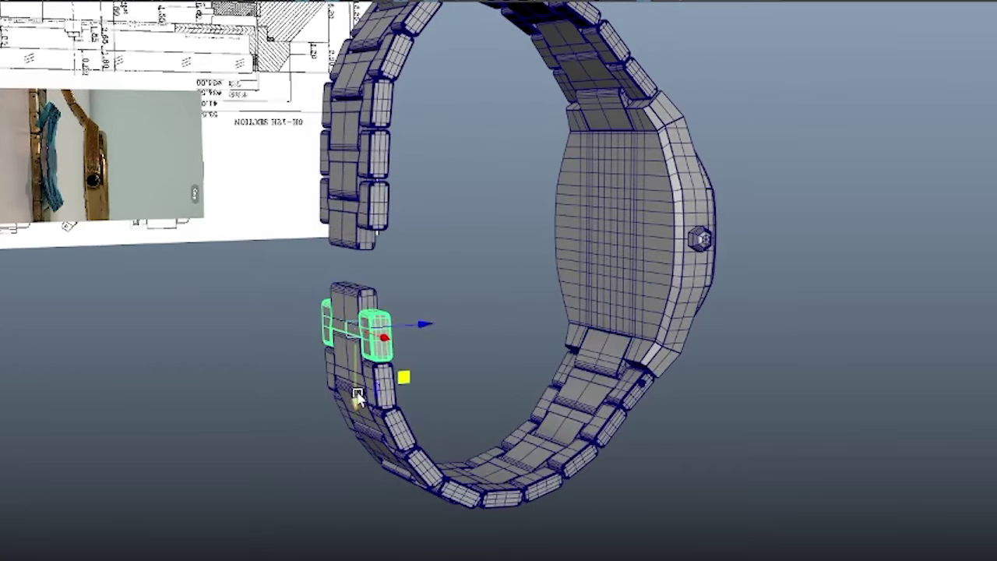
key(f)
alt+drag(585, 292, 524, 259)
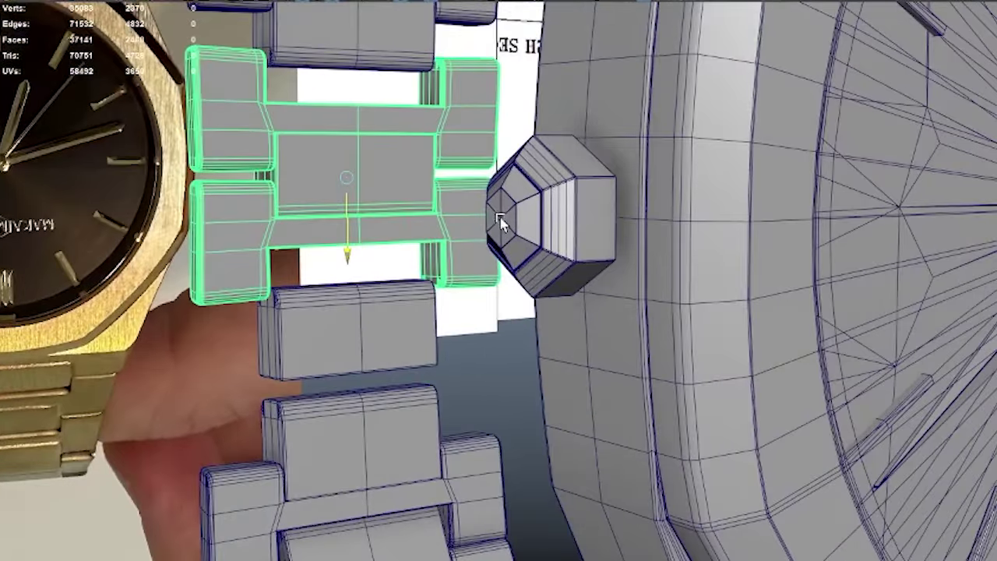
- Select a single bracelet link, isolate it and view it against the reference image
alt+drag(504, 218, 510, 282)
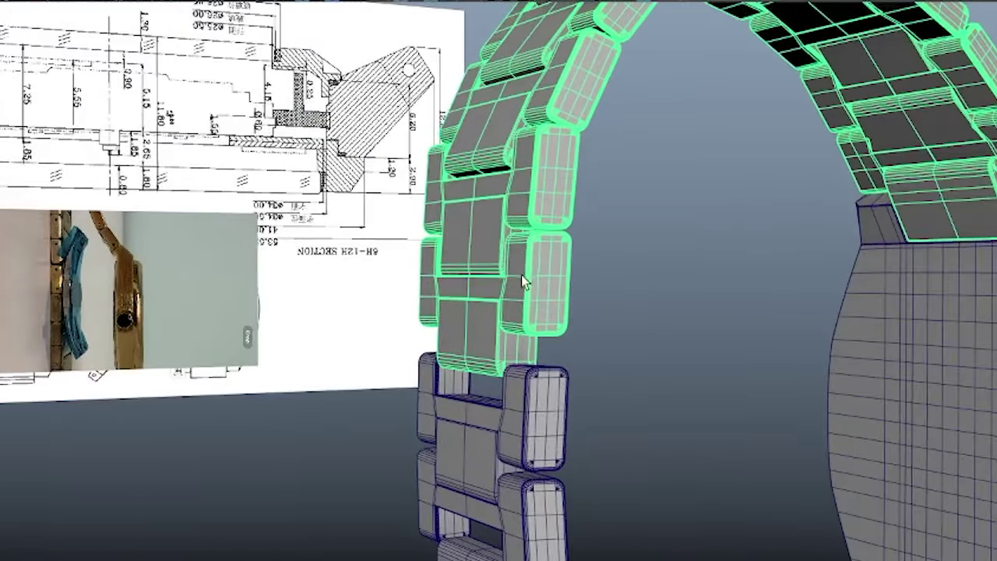
shift+right_drag(521, 275, 517, 517)
click(462, 350)
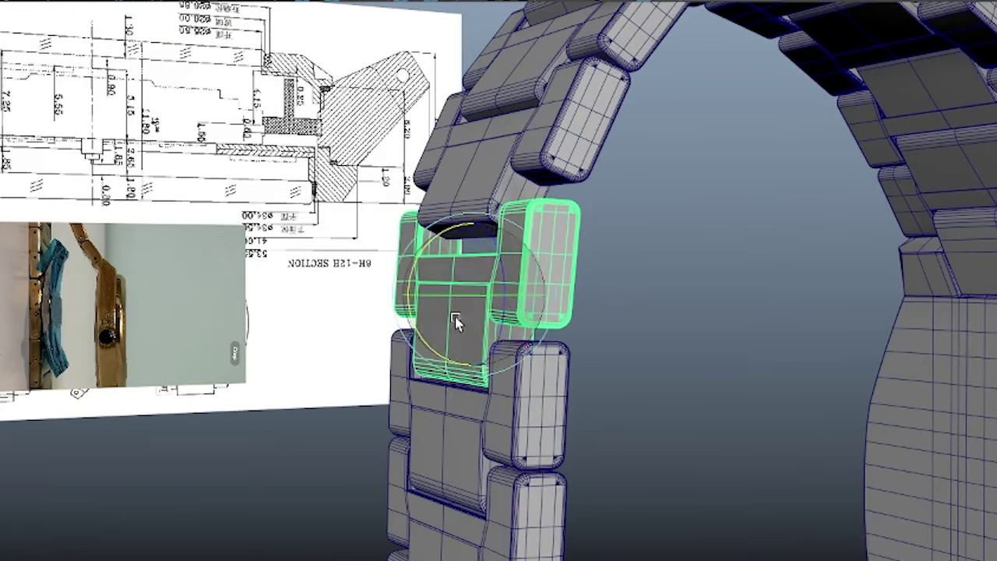
alt+drag(470, 377, 456, 322)
key(ctrl+1)
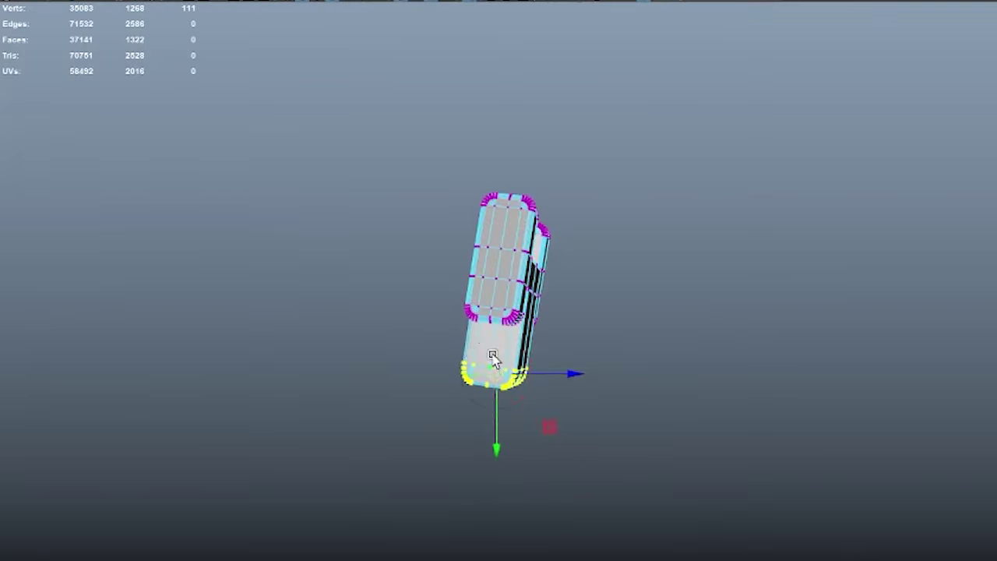
key(f)
key(ctrl+1)
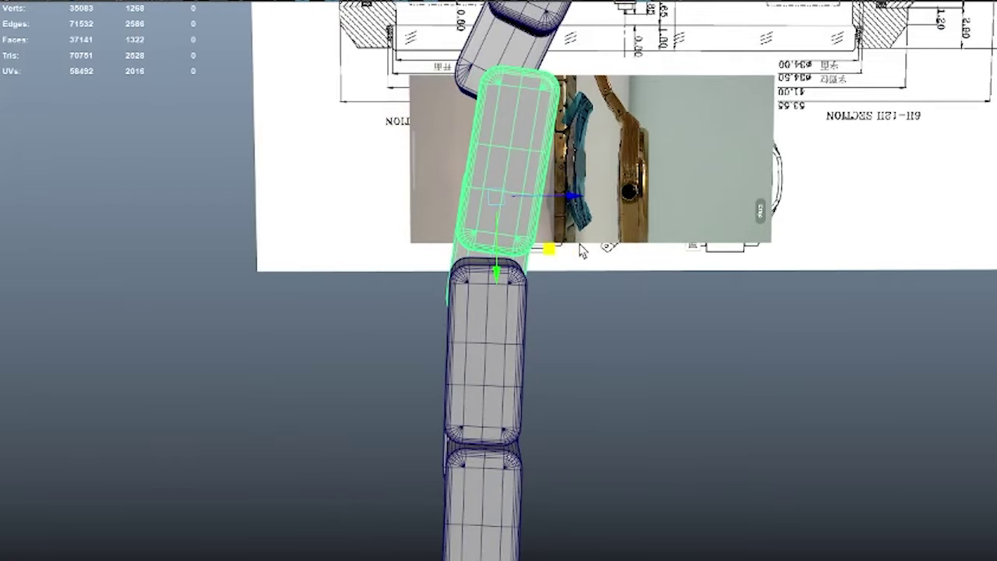
scroll(580, 249, down, 5)
alt+drag(527, 543, 558, 204)
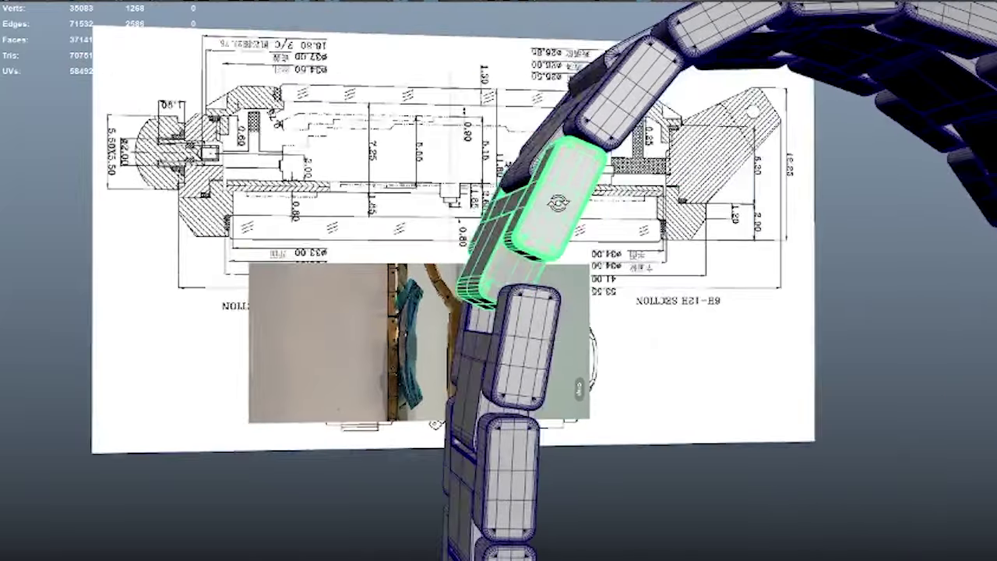
- Tilt the link with the rotate tool to match the reference curve
key(e)
alt+drag(590, 291, 615, 296)
scroll(625, 294, up, 10)
scroll(625, 294, down, 8)
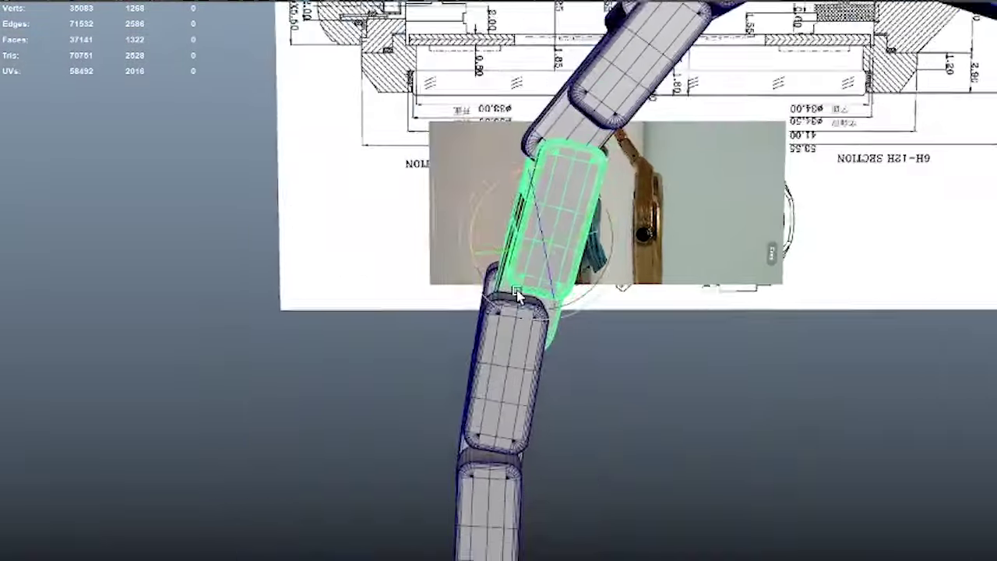
scroll(516, 293, down, 3)
scroll(516, 294, down, 3)
alt+drag(517, 294, 556, 286)
scroll(555, 287, up, 5)
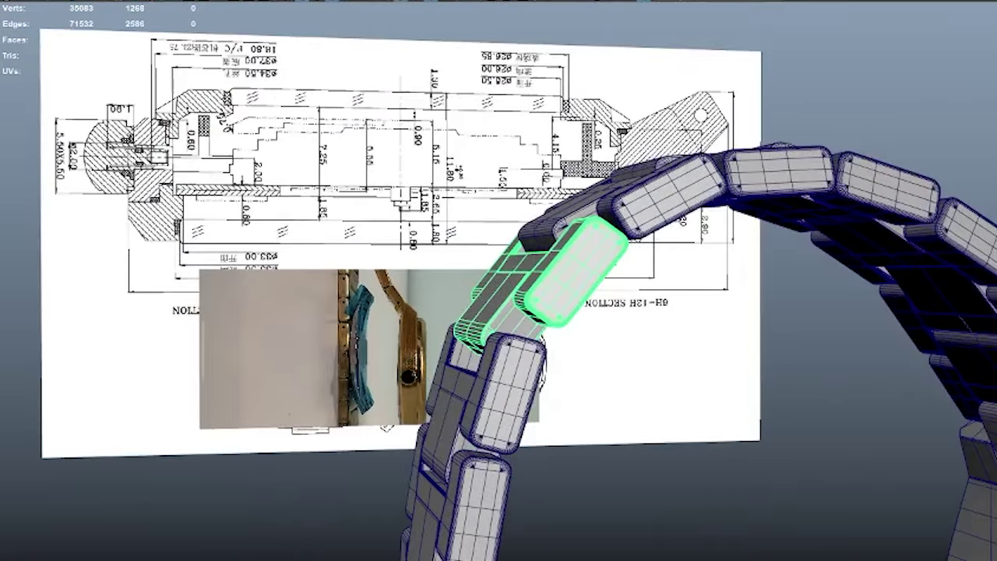
- Move the link into place in the arch, checking it from several angles against the reference drawing
key(w)
scroll(561, 339, down, 3)
alt+drag(530, 327, 561, 339)
scroll(561, 339, up, 4)
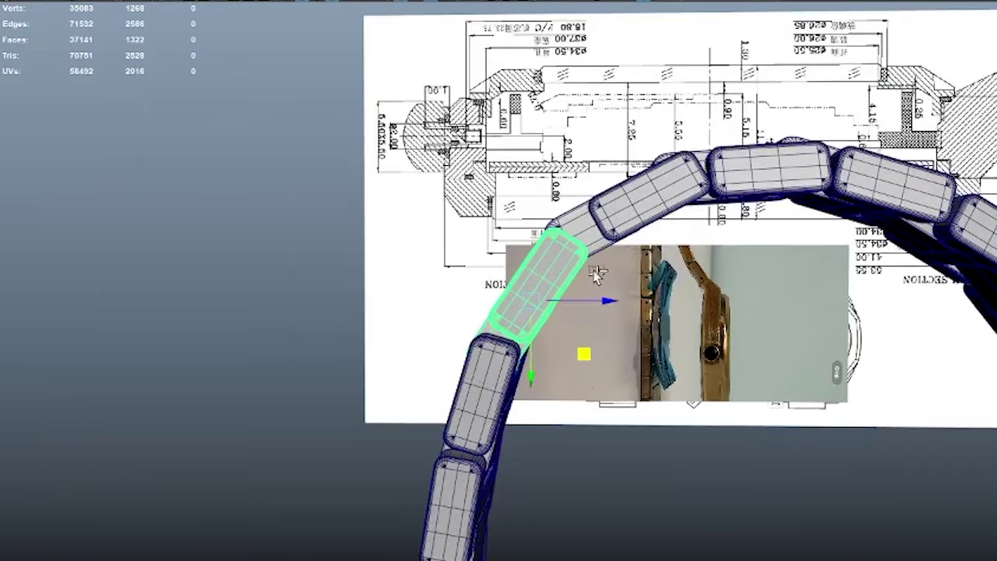
scroll(596, 272, down, 3)
alt+drag(596, 273, 493, 228)
scroll(493, 228, up, 5)
mouse_move(545, 296)
alt+mouse_down()
mouse_move(579, 273)
mouse_move(559, 220)
alt+mouse_up()
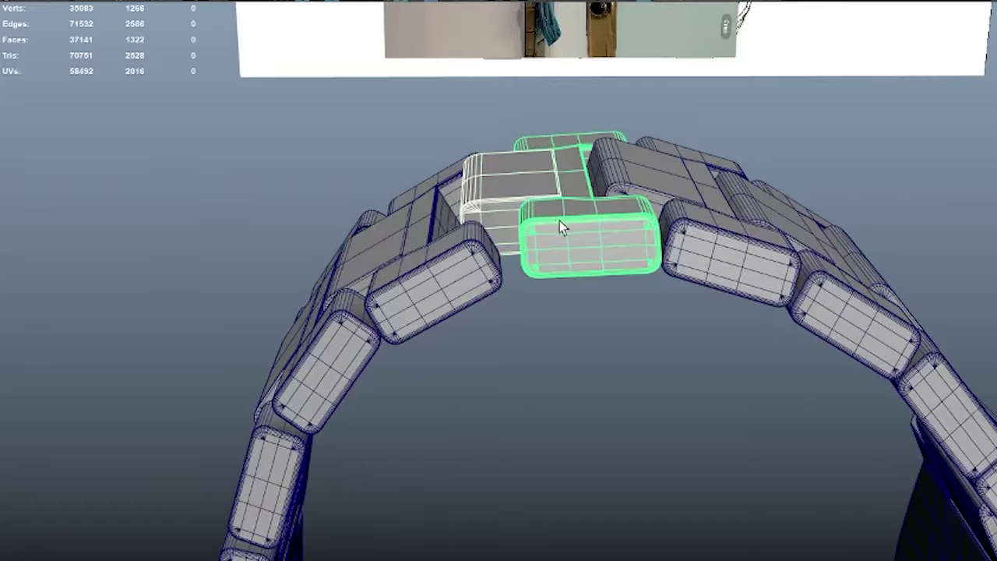
scroll(559, 220, up, 2)
scroll(610, 304, down, 3)
alt+drag(610, 304, 612, 262)
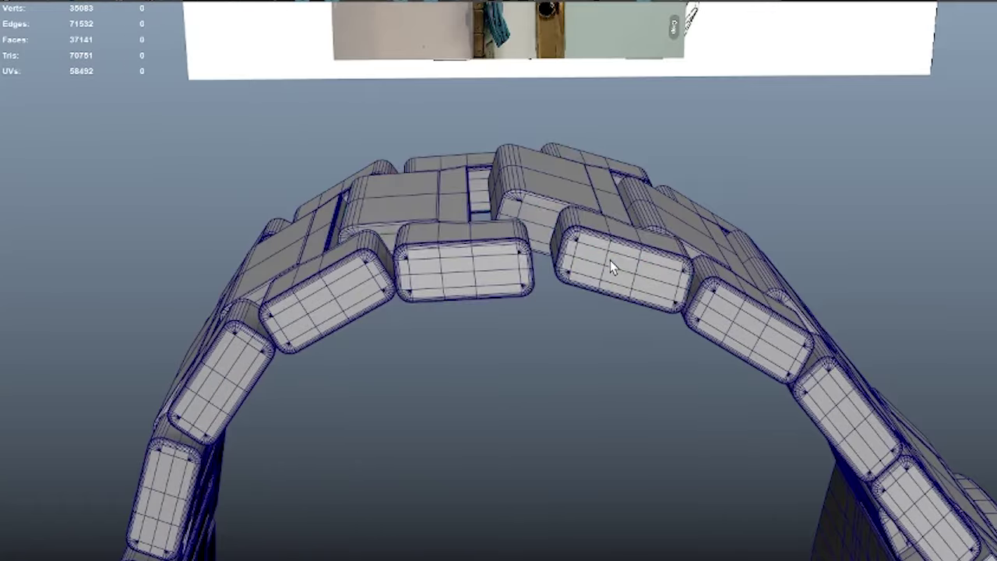
scroll(529, 300, up, 4)
alt+drag(592, 296, 606, 301)
scroll(616, 327, up, 3)
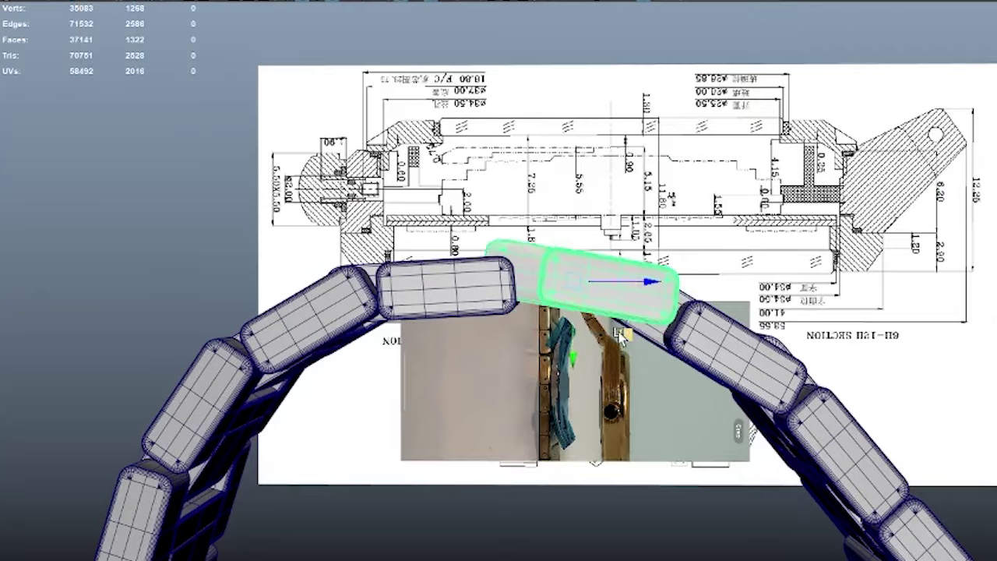
scroll(613, 354, down, 3)
mouse_move(613, 354)
alt+mouse_down()
mouse_move(579, 428)
mouse_move(545, 350)
mouse_move(483, 289)
alt+mouse_up()
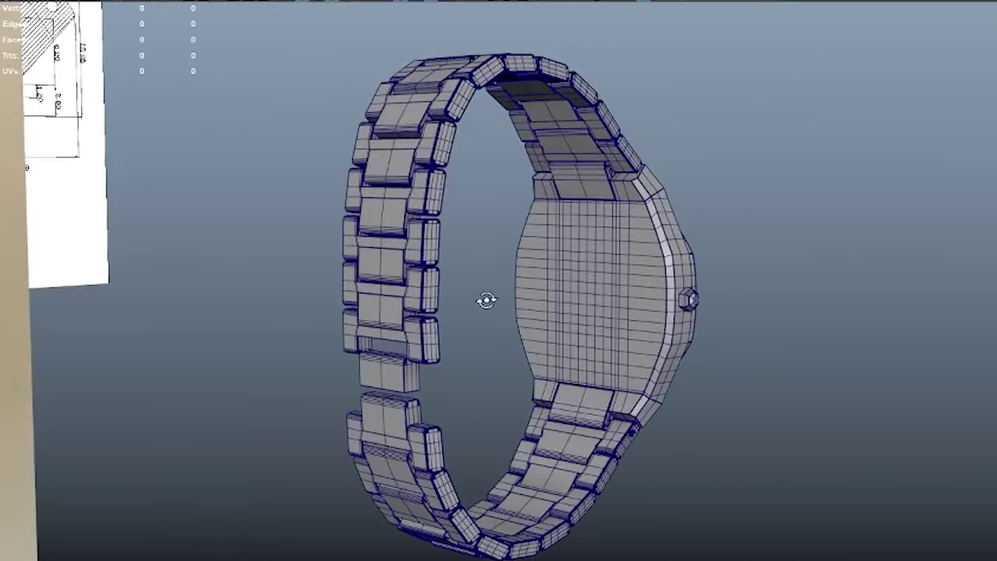
scroll(483, 289, up, 3)
click(409, 292)
- Marquee-select the links in the lower bracelet and the upper arch
alt+drag(409, 289, 434, 336)
drag(434, 337, 466, 373)
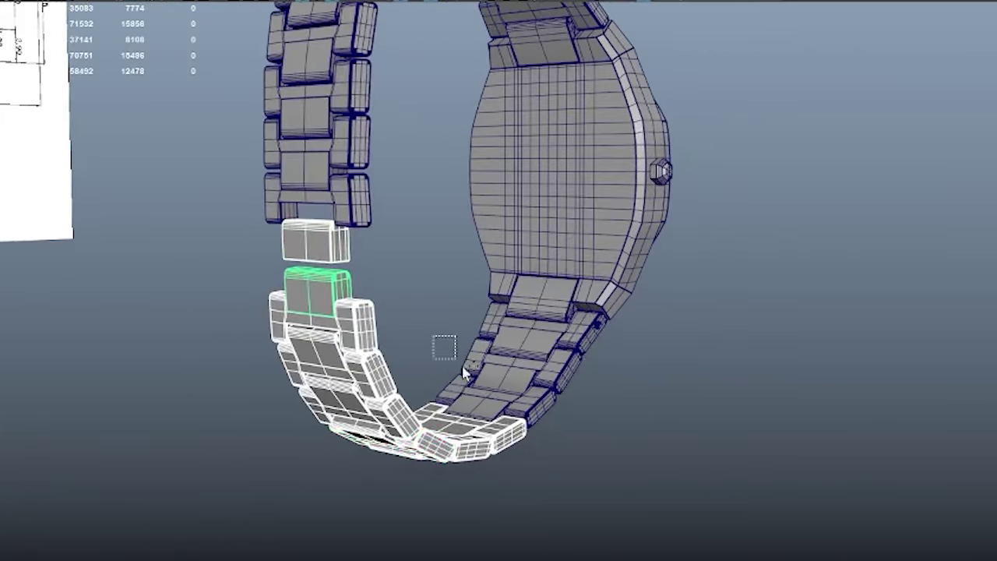
scroll(512, 323, down, 3)
alt+drag(512, 323, 437, 233)
drag(292, 126, 550, 323)
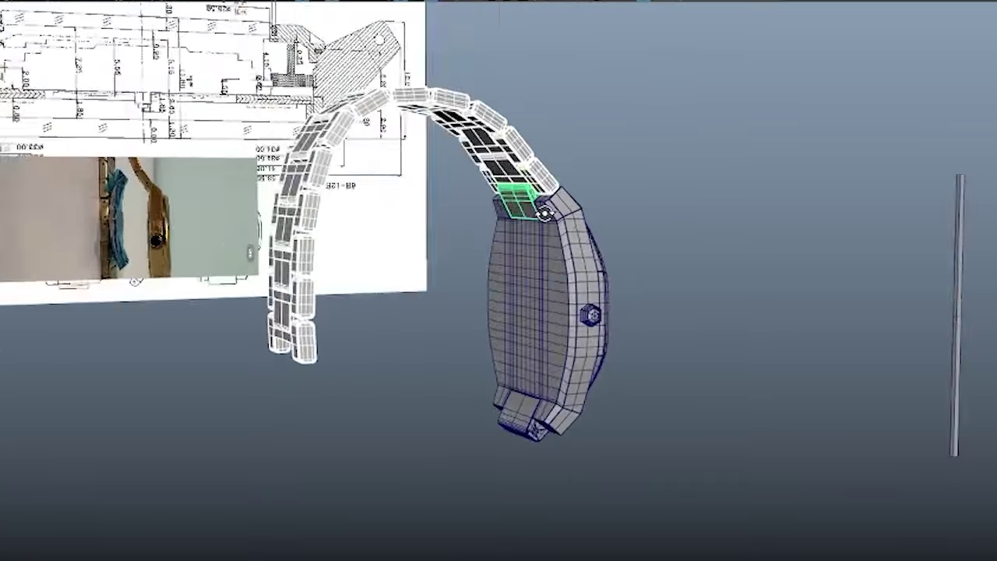
- Check the links in shaded side view against the photo and centre the lug's link chain
mouse_move(960, 554)
alt+mouse_down()
mouse_move(646, 236)
mouse_move(360, 341)
mouse_move(493, 198)
mouse_move(535, 338)
mouse_move(590, 357)
alt+mouse_up()
scroll(599, 256, down, 2)
mouse_move(683, 359)
alt+mouse_down()
mouse_move(540, 269)
mouse_move(385, 216)
alt+mouse_up()
key(5)
click(616, 250)
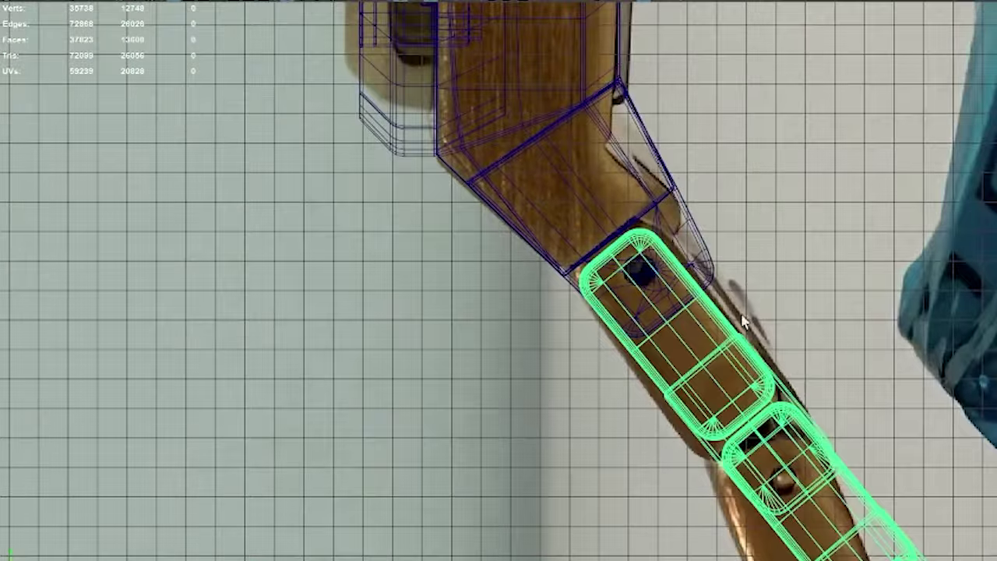
click(770, 216)
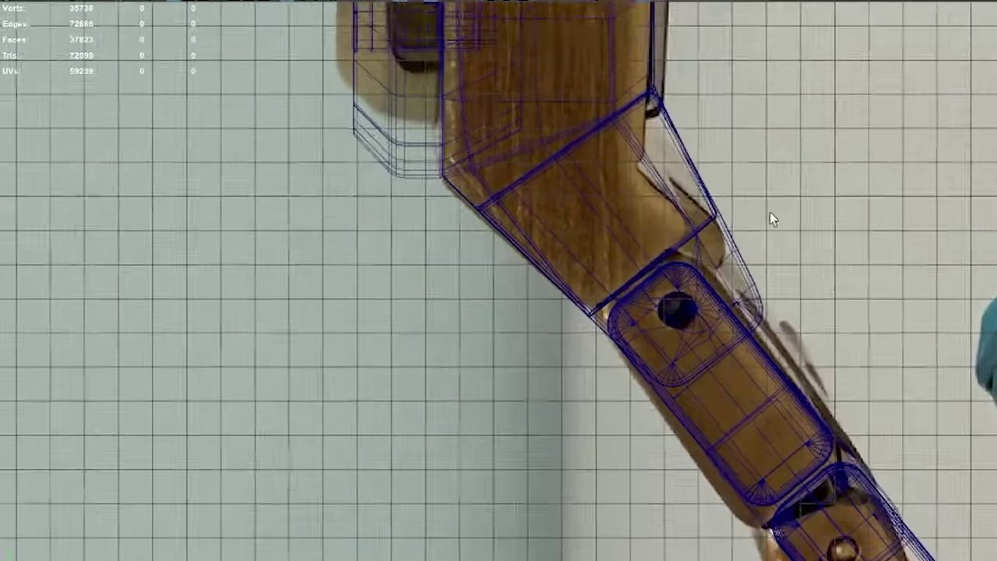
alt+middle_drag(770, 215, 722, 388)
scroll(701, 337, up, 3)
alt+middle_drag(701, 336, 419, 283)
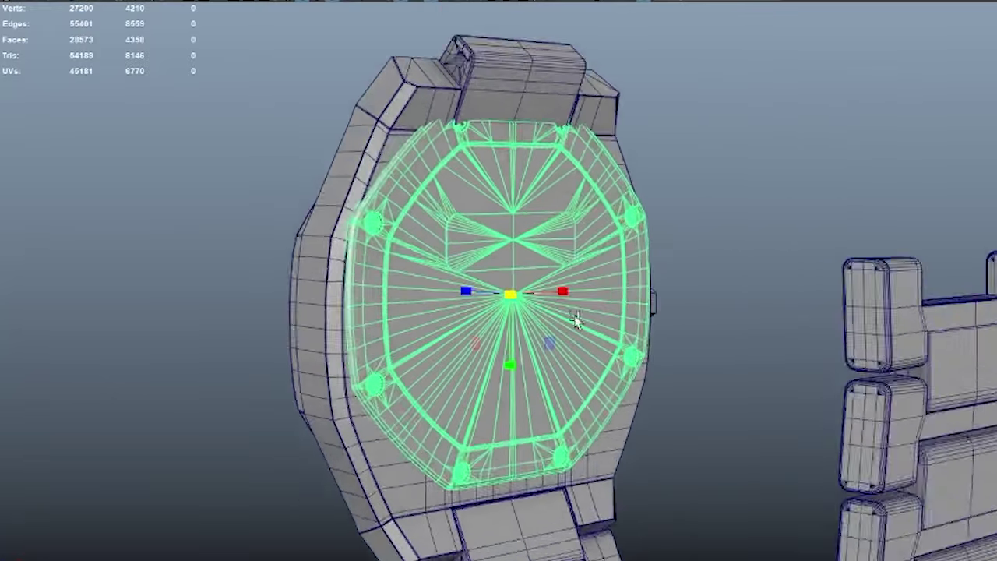
- Select the bracelet chain and orbit to a front view of the arching bracelet and blueprint
mouse_move(575, 319)
alt+mouse_down()
mouse_move(304, 267)
mouse_move(391, 258)
mouse_move(532, 265)
alt+mouse_up()
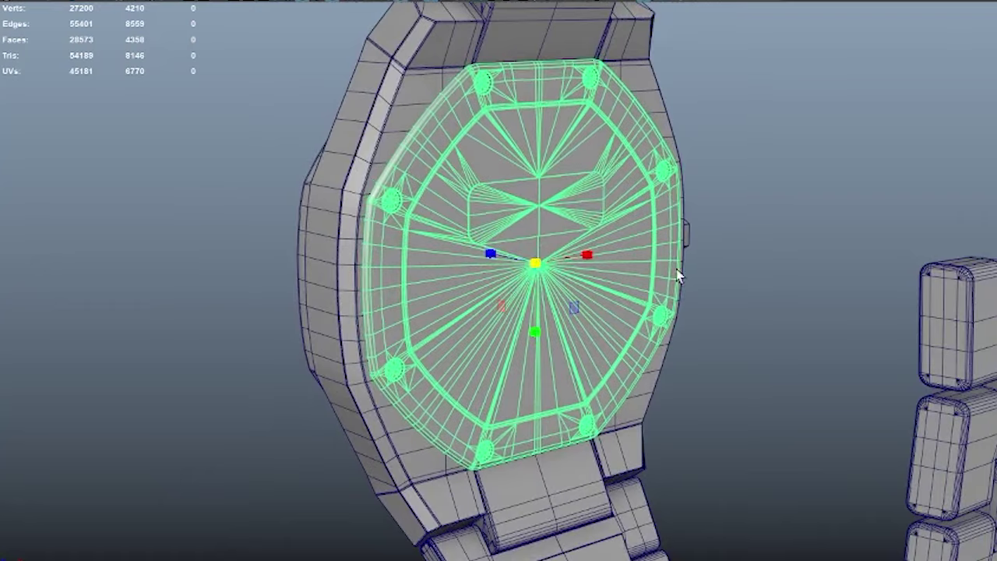
mouse_move(678, 275)
alt+mouse_down()
mouse_move(312, 202)
mouse_move(452, 276)
mouse_move(527, 204)
alt+mouse_up()
key(e)
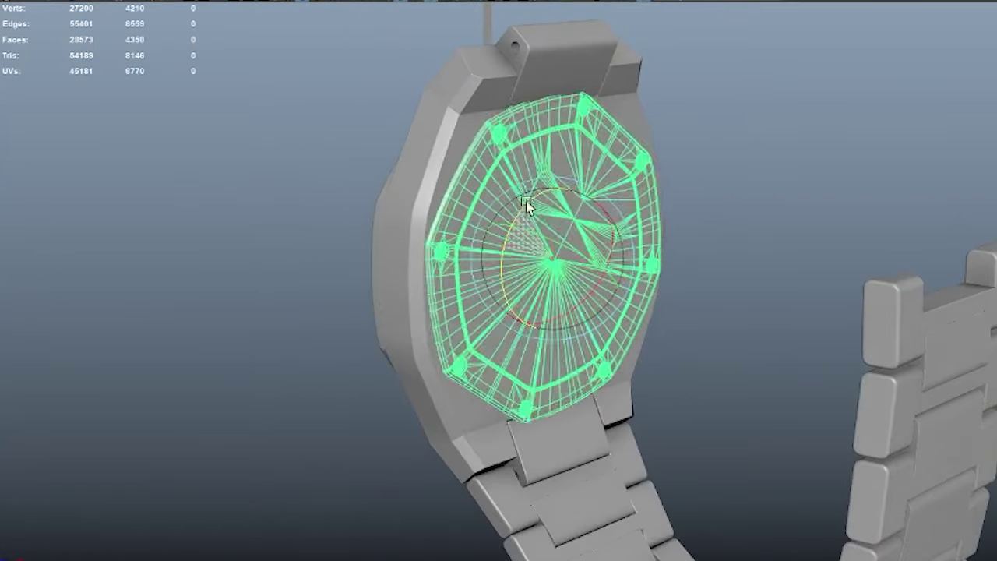
click(574, 252)
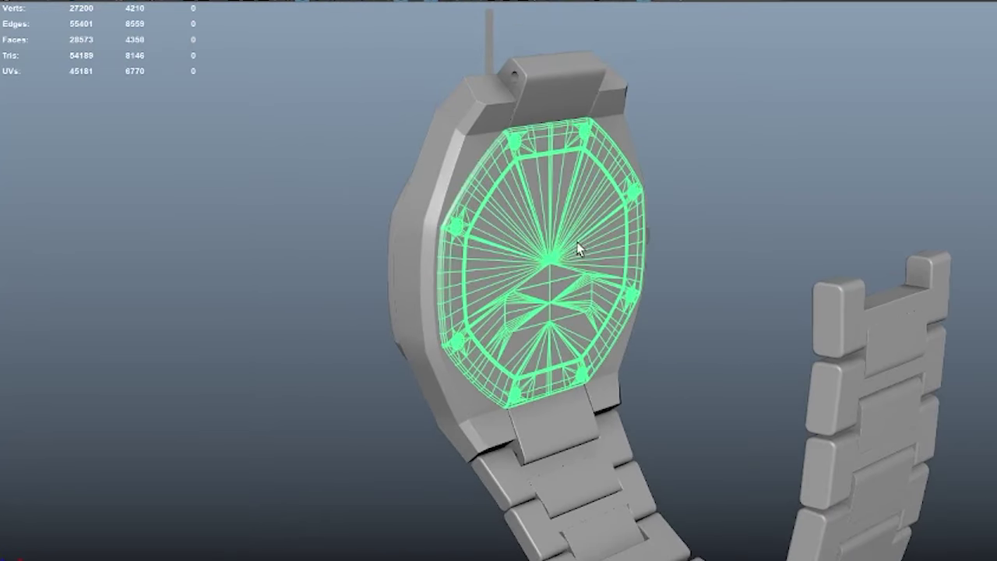
alt+drag(574, 251, 443, 314)
click(570, 289)
scroll(472, 257, up, 3)
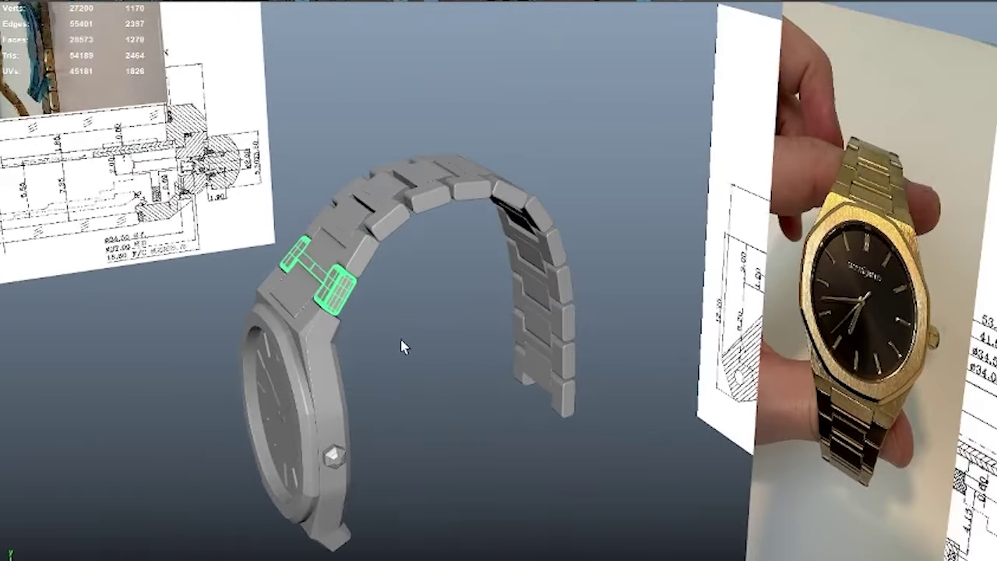
alt+drag(402, 347, 370, 401)
alt+middle_drag(394, 388, 366, 338)
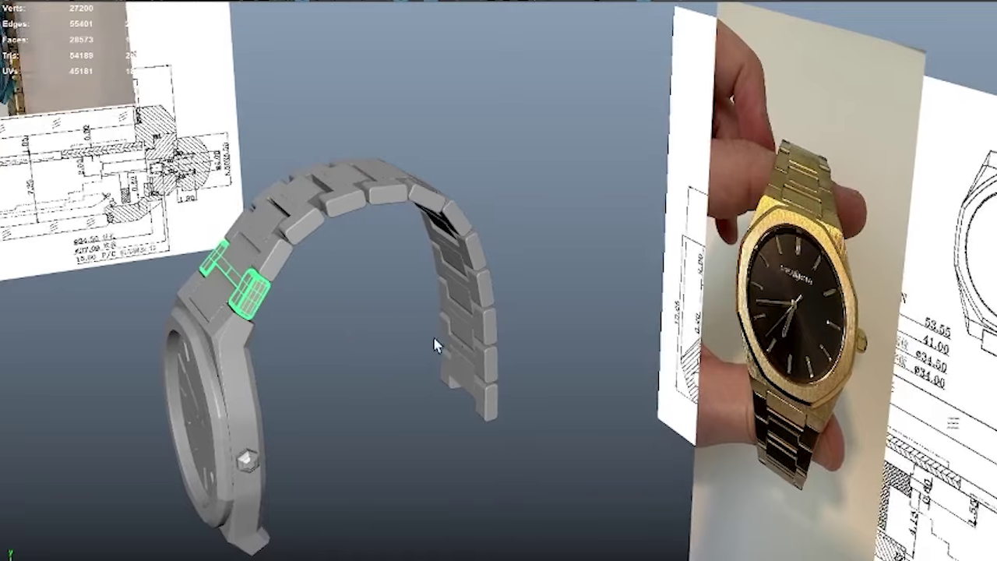
alt+middle_drag(437, 345, 387, 290)
scroll(387, 291, up, 3)
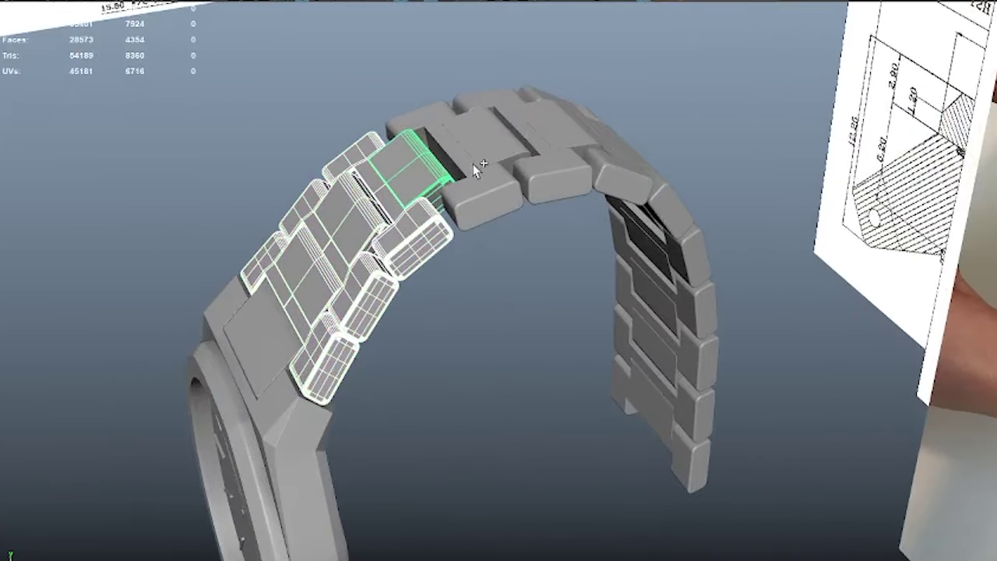
scroll(478, 168, down, 5)
mouse_move(478, 168)
alt+mouse_down()
mouse_move(561, 194)
mouse_move(632, 305)
alt+mouse_up()
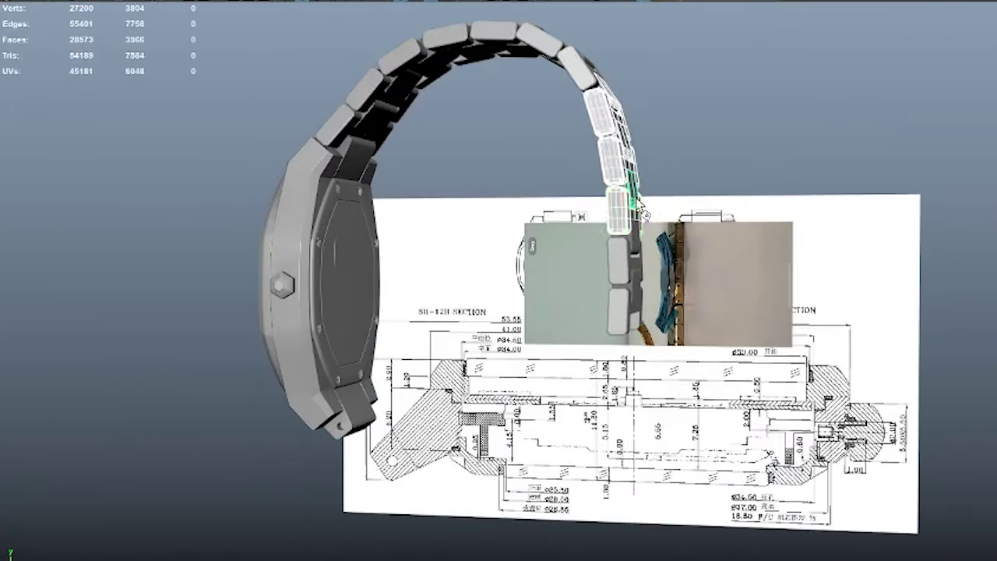
mouse_move(640, 209)
alt+mouse_down()
mouse_move(521, 227)
mouse_move(601, 216)
mouse_move(606, 234)
alt+mouse_up()
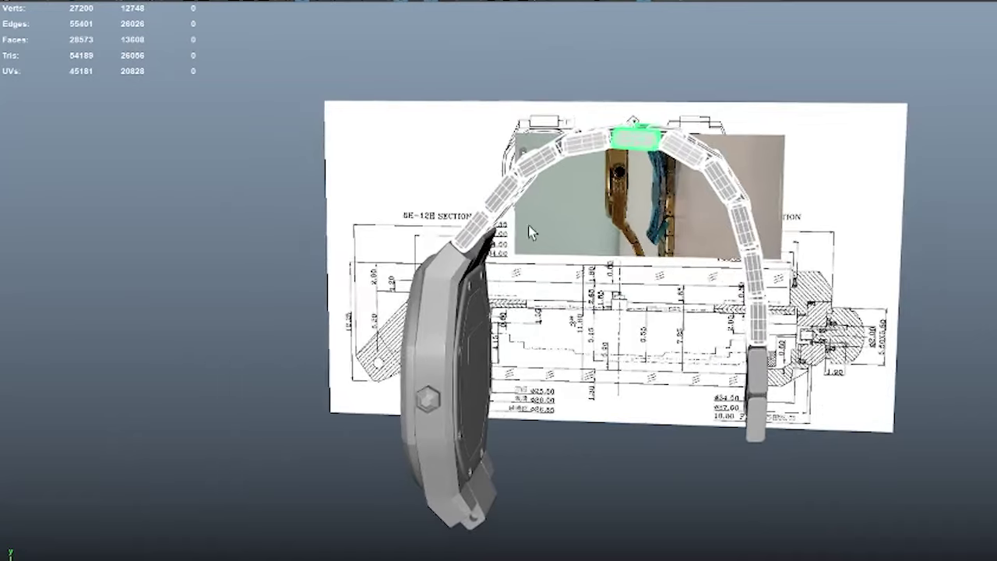
mouse_move(529, 225)
alt+mouse_down()
mouse_move(498, 250)
mouse_move(561, 234)
mouse_move(538, 226)
mouse_move(499, 249)
mouse_move(430, 332)
alt+mouse_up()
- Duplicate the link chain with Ctrl+D and frame the link in the maximised side view
key(ctrl+d)
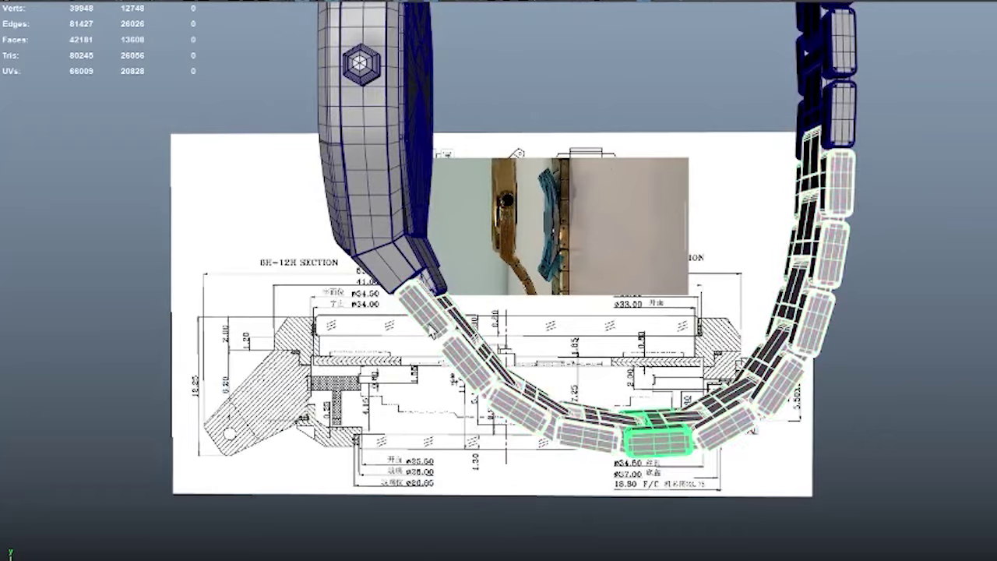
key(space)
key(space)
key(f)
key(e)
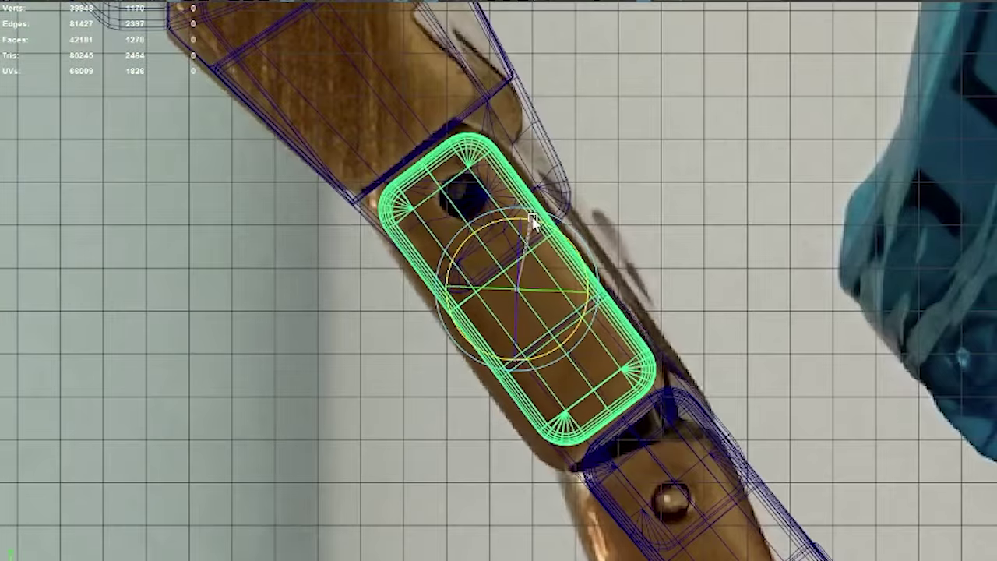